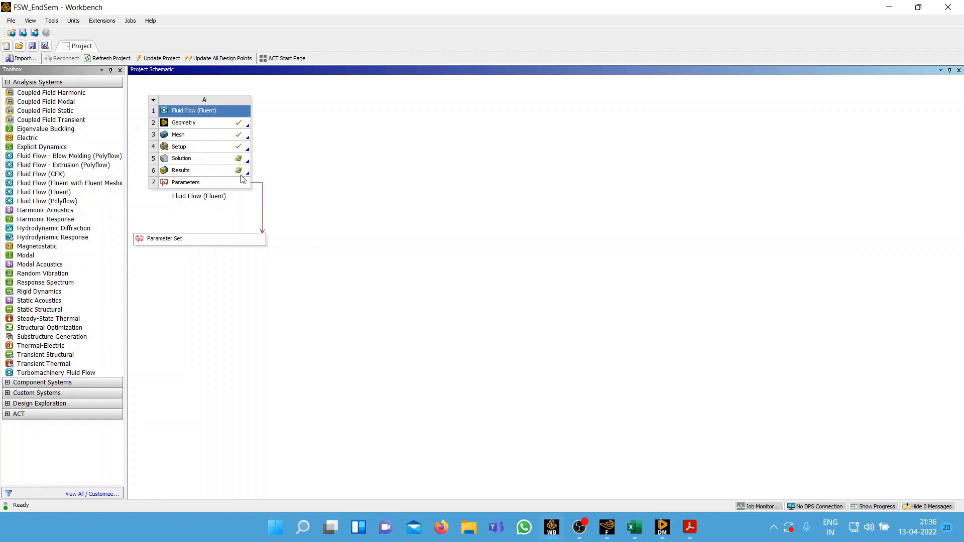
- Switch to DesignModeler with the geometry of the Fluid Flow (Fluent) system
click(211, 126)
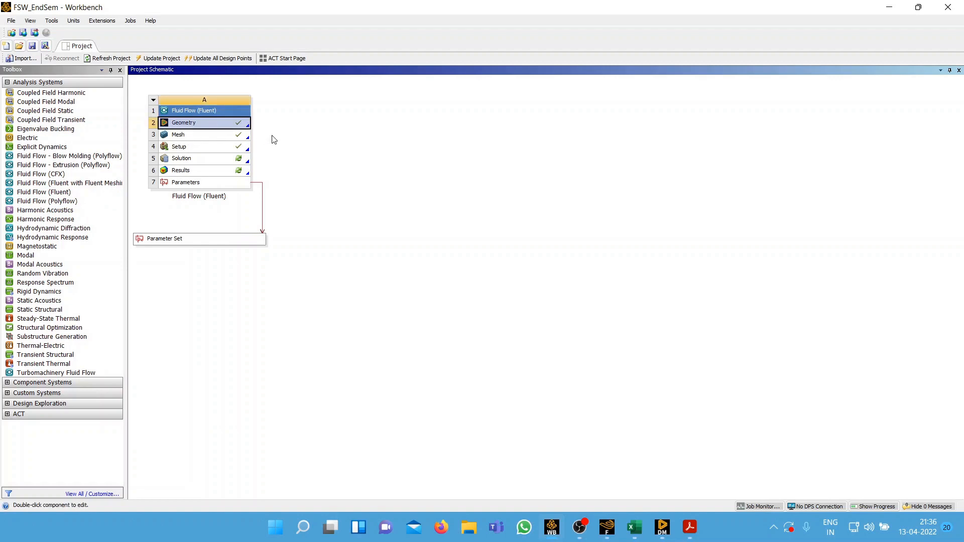
click(663, 532)
click(592, 464)
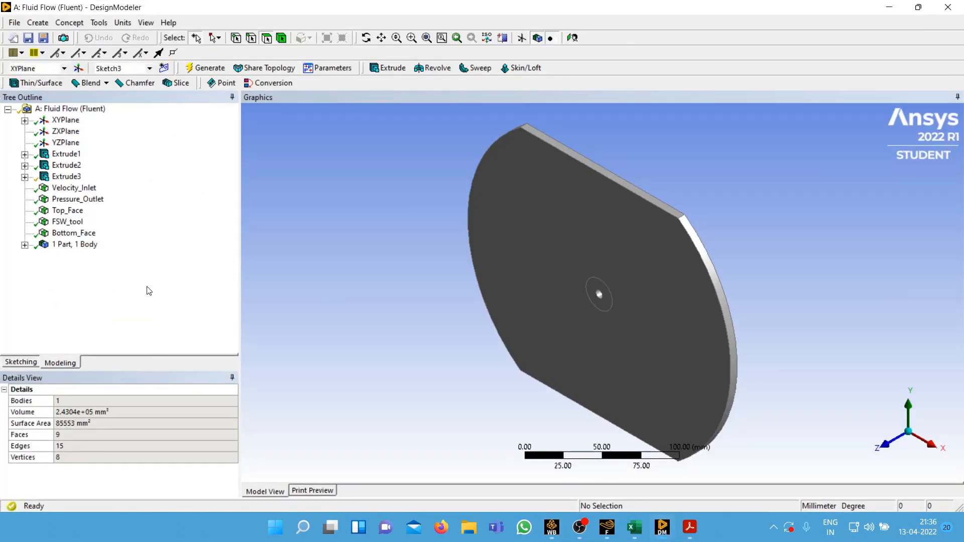
- Examine the plate with its central tool hole in the front and isometric views
scroll(542, 260, up, 1)
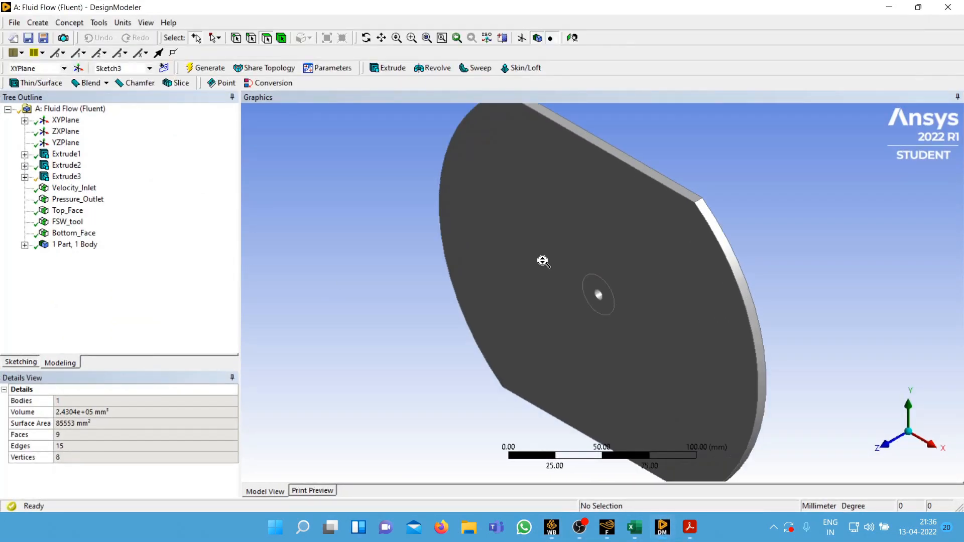
scroll(542, 266, down, 2)
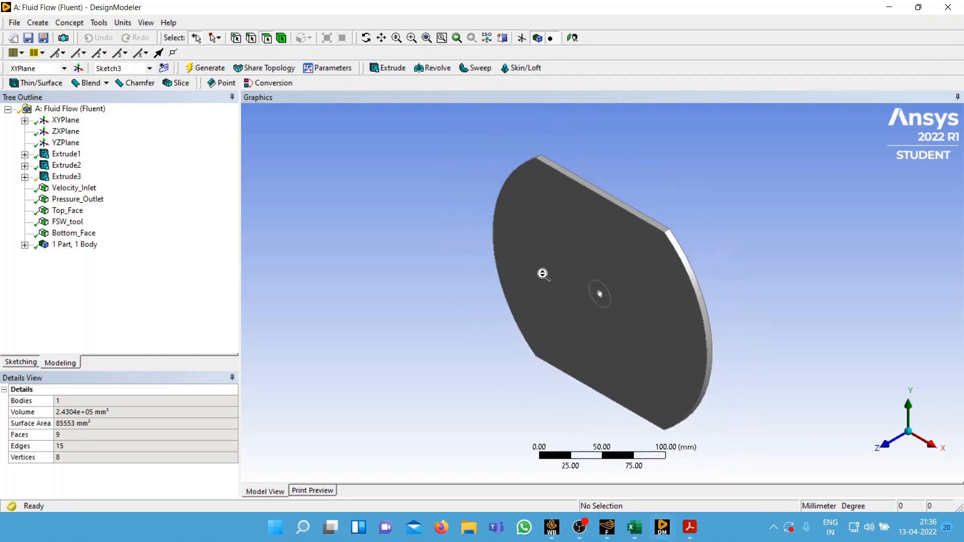
click(879, 451)
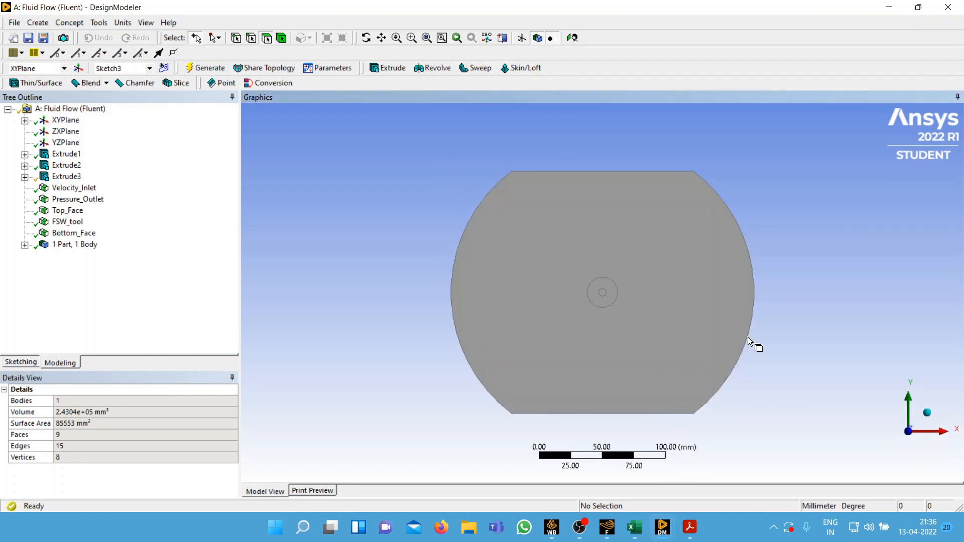
scroll(829, 368, down, 2)
scroll(821, 368, up, 2)
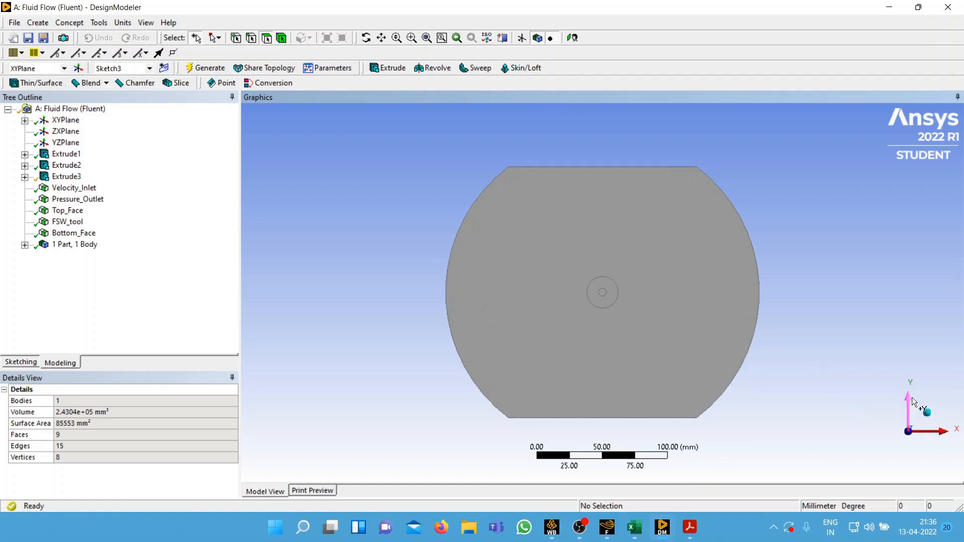
click(926, 413)
scroll(628, 294, up, 3)
scroll(538, 286, down, 1)
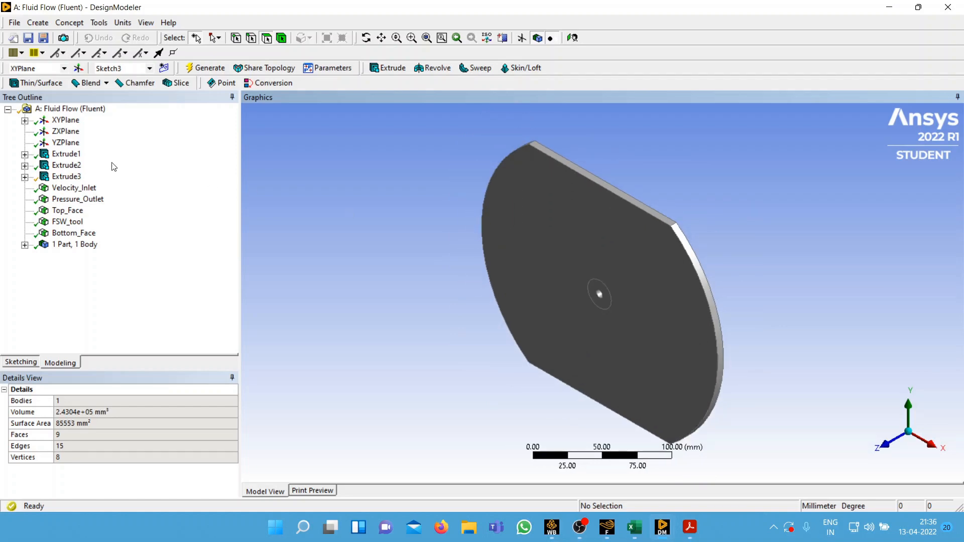
- Expand the XYPlane branch and inspect the plate outline and dimensions of Sketch1
double_click(68, 120)
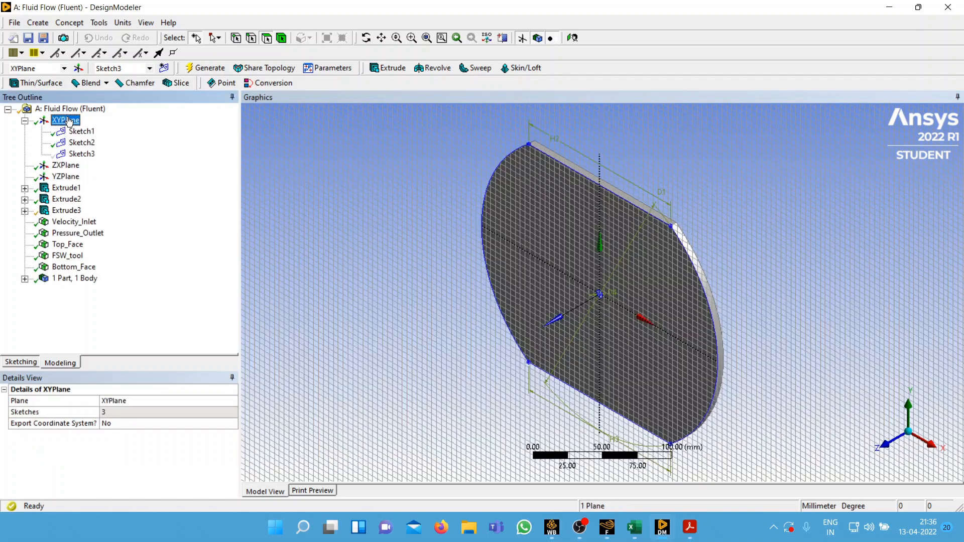
click(82, 131)
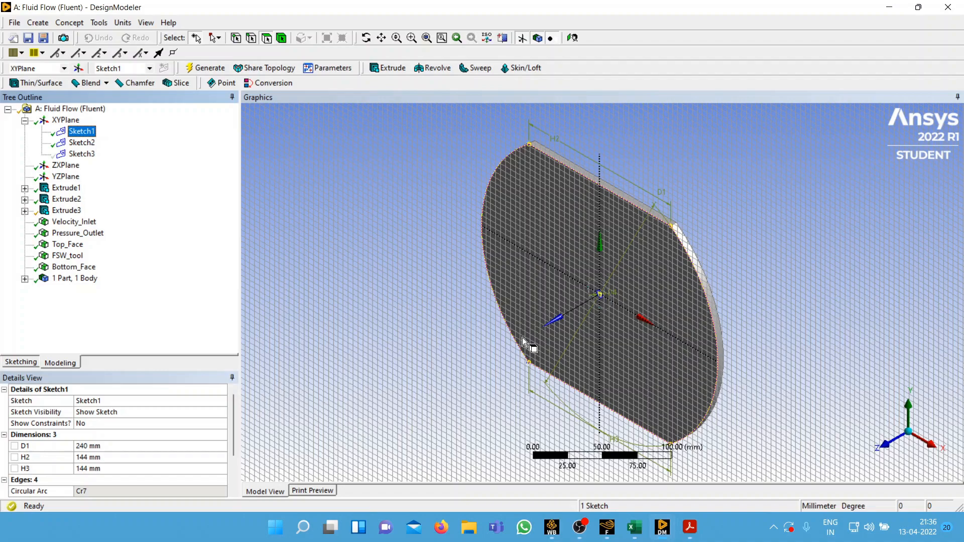
scroll(599, 301, up, 2)
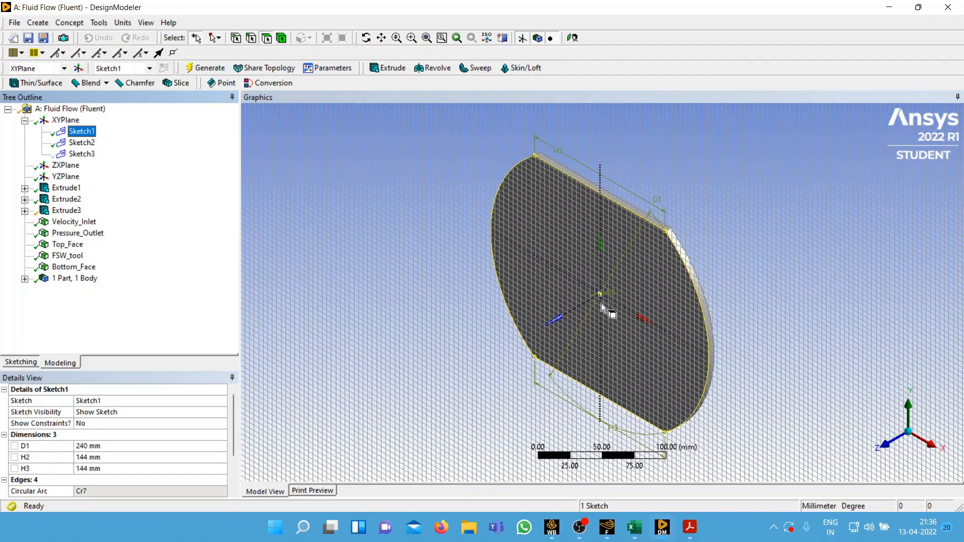
scroll(592, 296, down, 3)
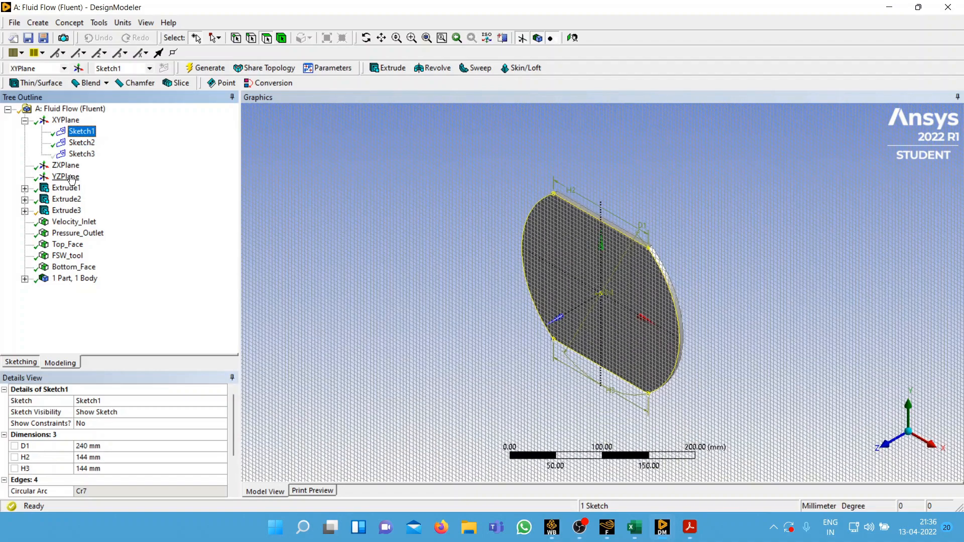
scroll(569, 321, up, 2)
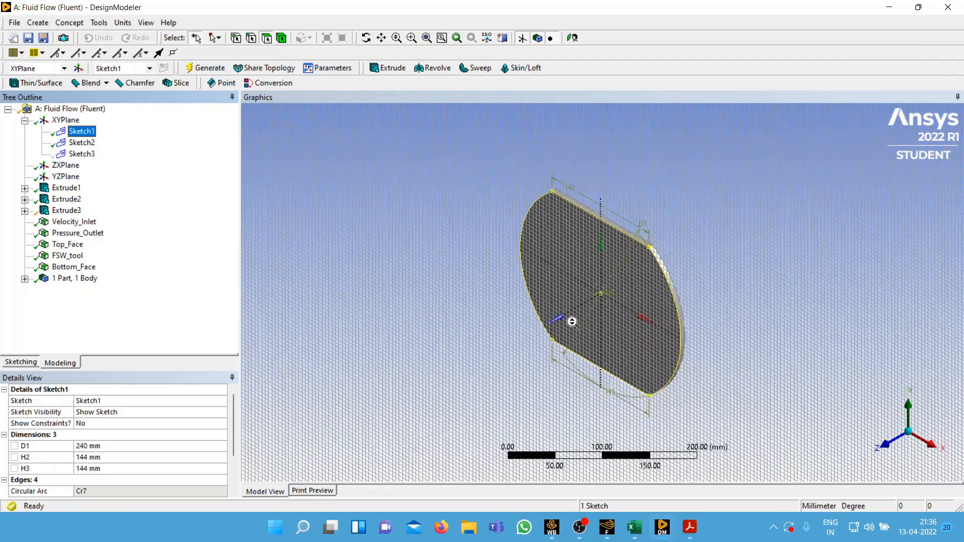
scroll(573, 321, down, 3)
- Inspect the circles and dimensions of Sketch2 and Sketch3, and clear the selection
click(77, 144)
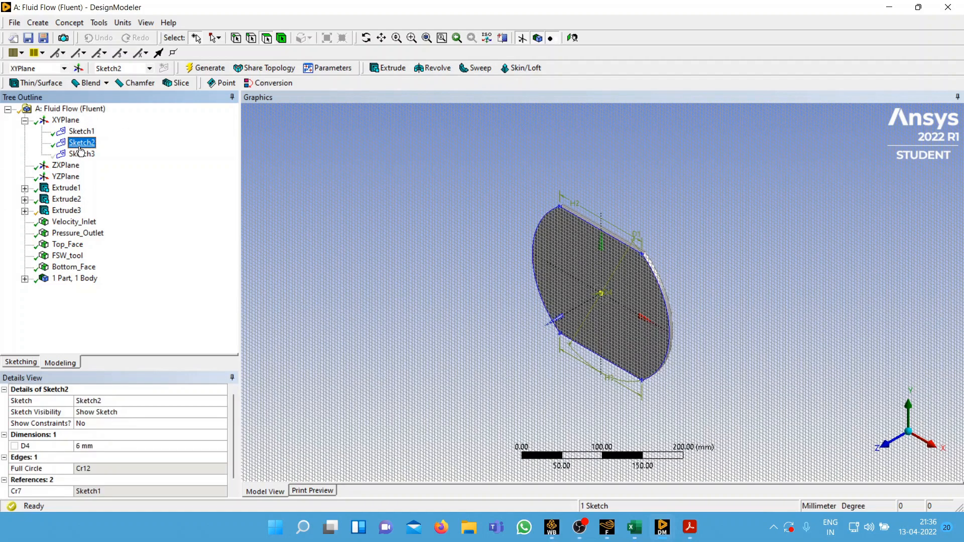
click(81, 154)
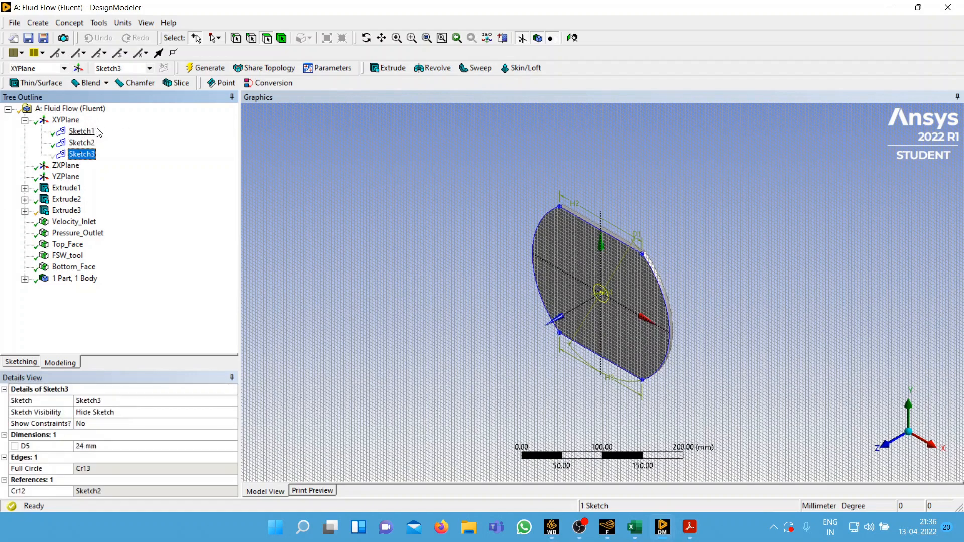
scroll(600, 324, down, 2)
scroll(605, 327, up, 4)
scroll(610, 331, down, 1)
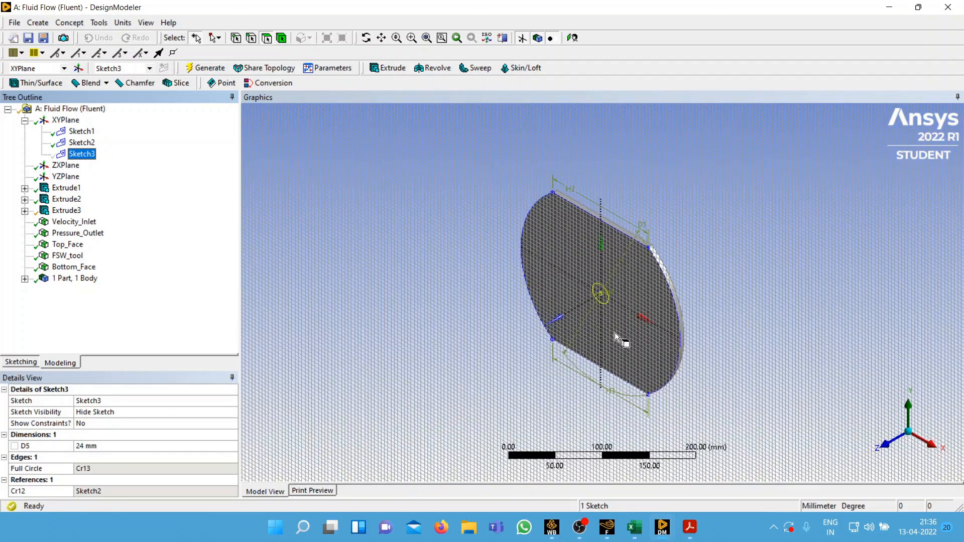
scroll(615, 336, down, 1)
scroll(631, 347, down, 3)
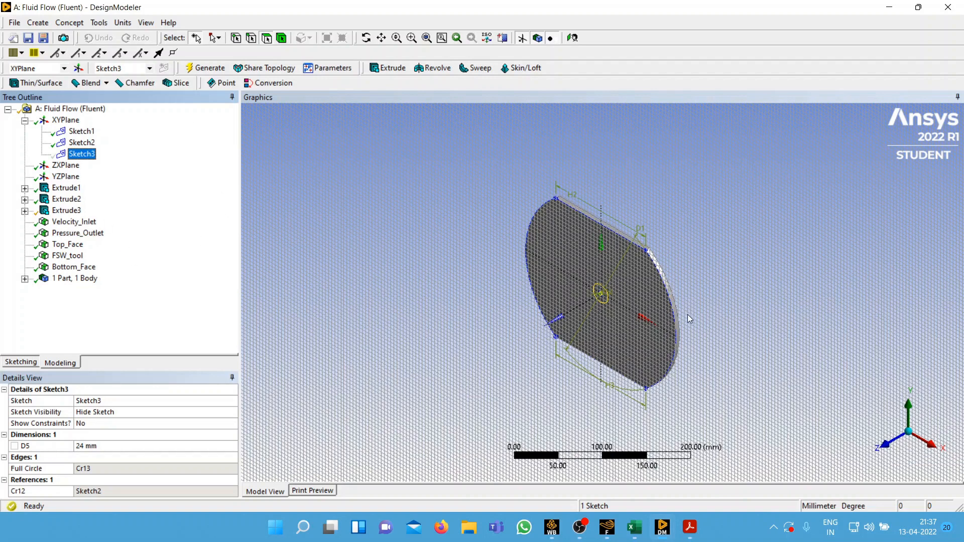
click(454, 324)
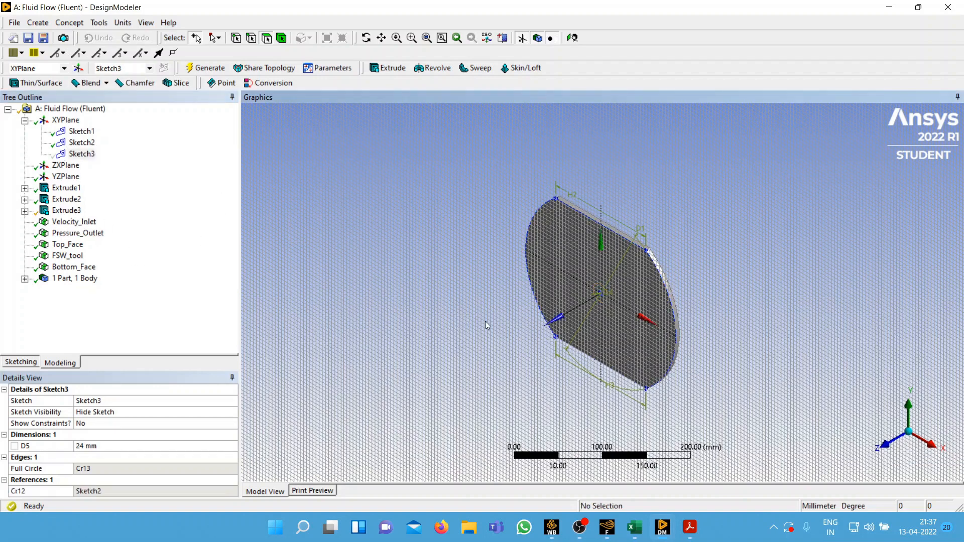
click(164, 315)
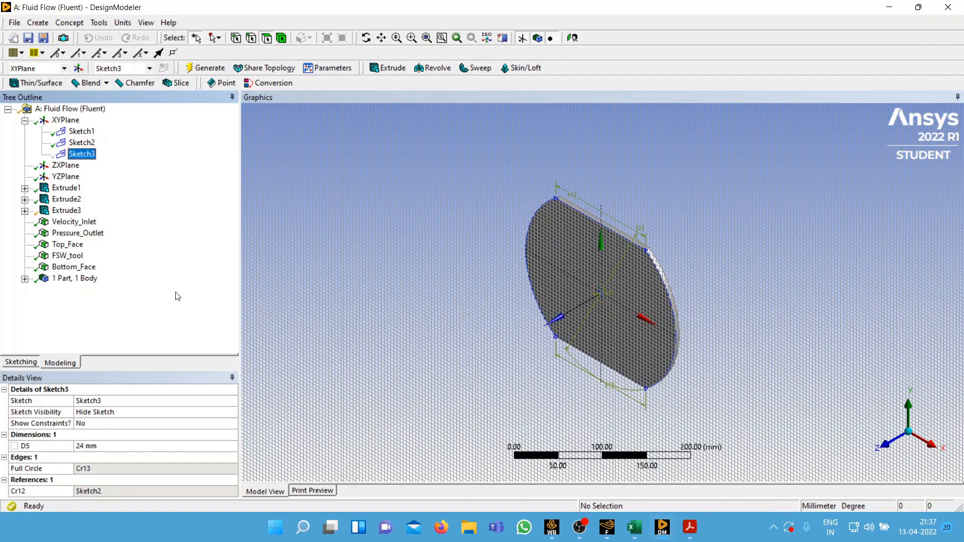
scroll(682, 369, up, 2)
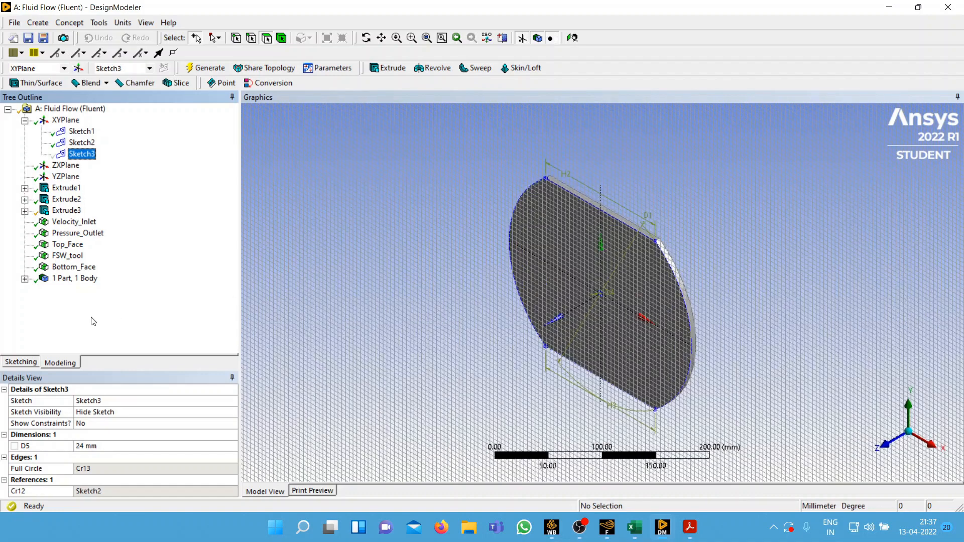
- Expand the 1 Part, 1 Body branch to show its solid, and collapse the XYPlane branch
double_click(75, 278)
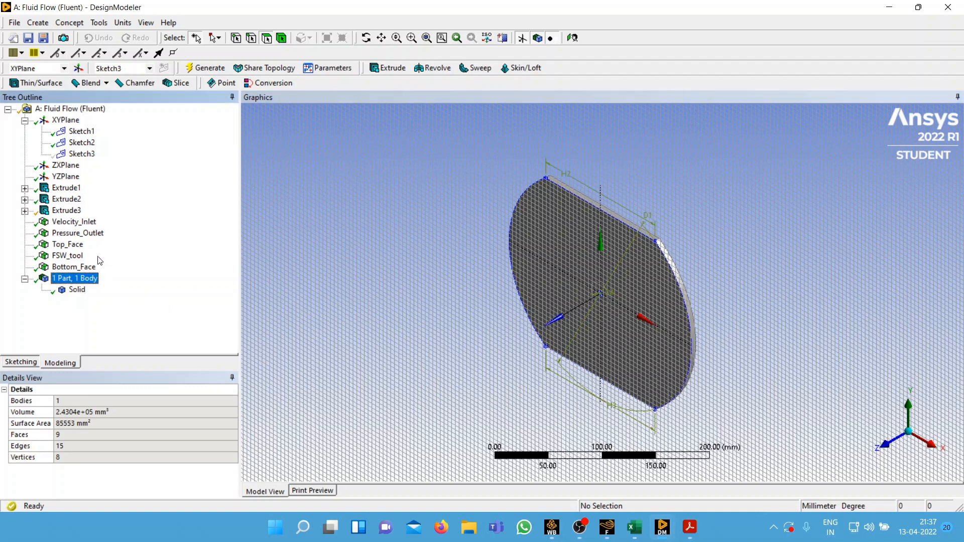
click(69, 222)
click(59, 121)
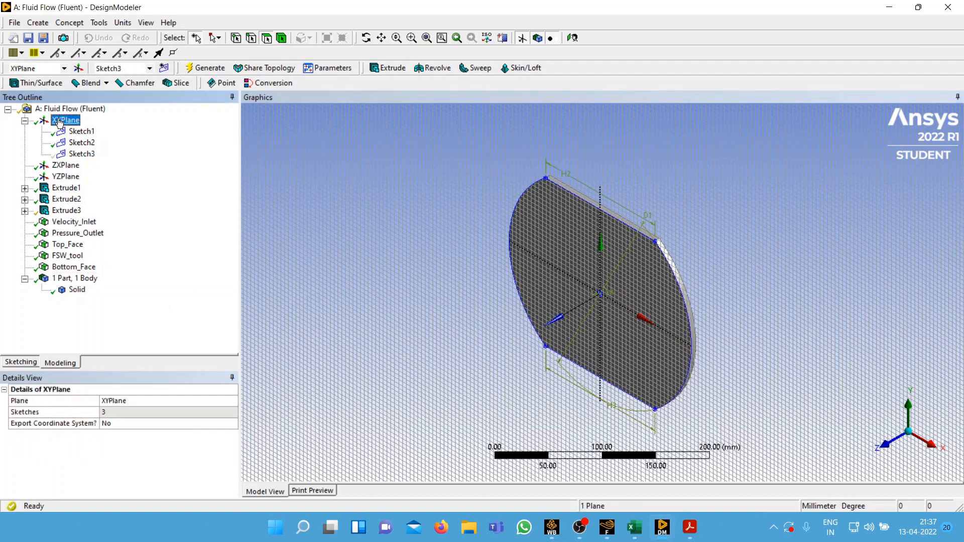
click(25, 121)
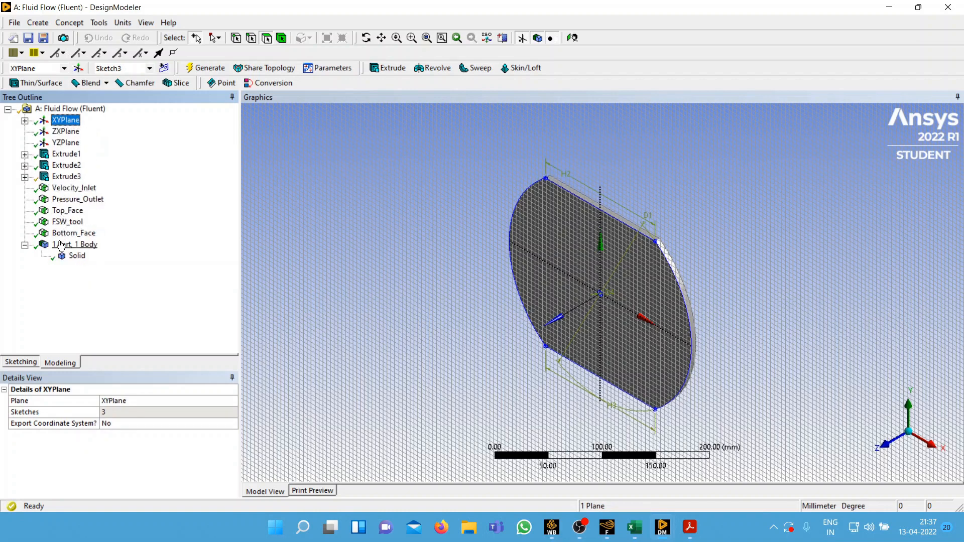
- Inspect the details of the Extrude3 imprint feature around the tool hole, and deselect it
click(61, 177)
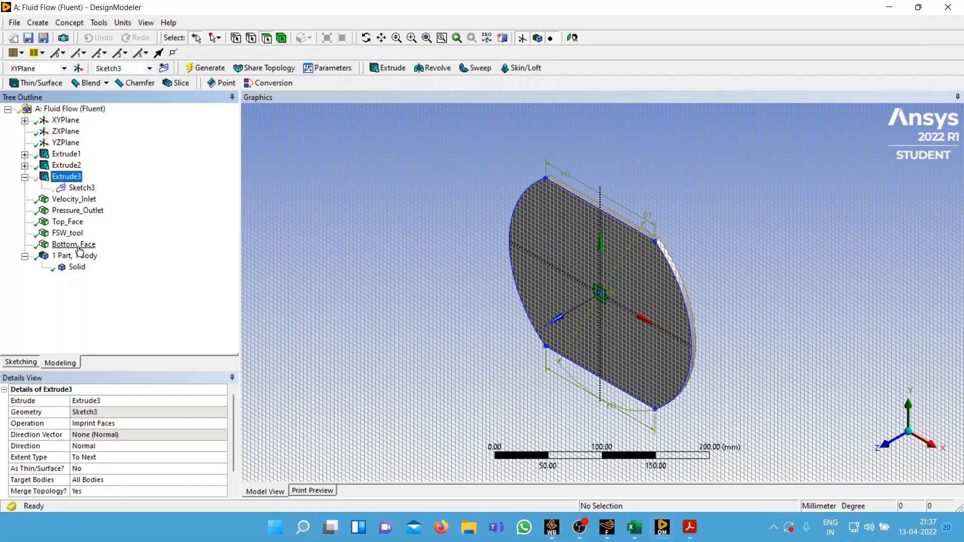
scroll(617, 286, down, 1)
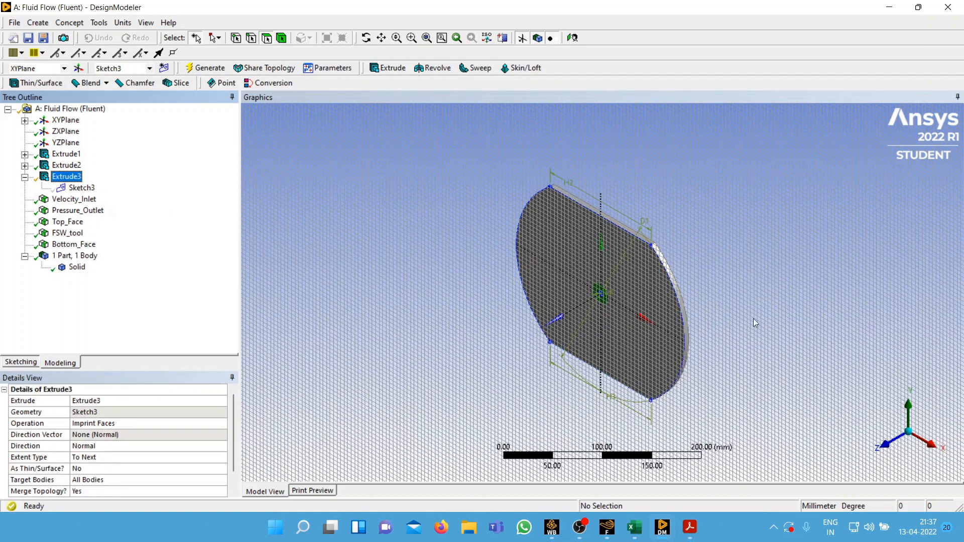
click(856, 382)
scroll(613, 358, up, 3)
- Highlight the Velocity_Inlet and Pressure_Outlet named selections and rotate the plate to inspect their curved side faces
click(56, 200)
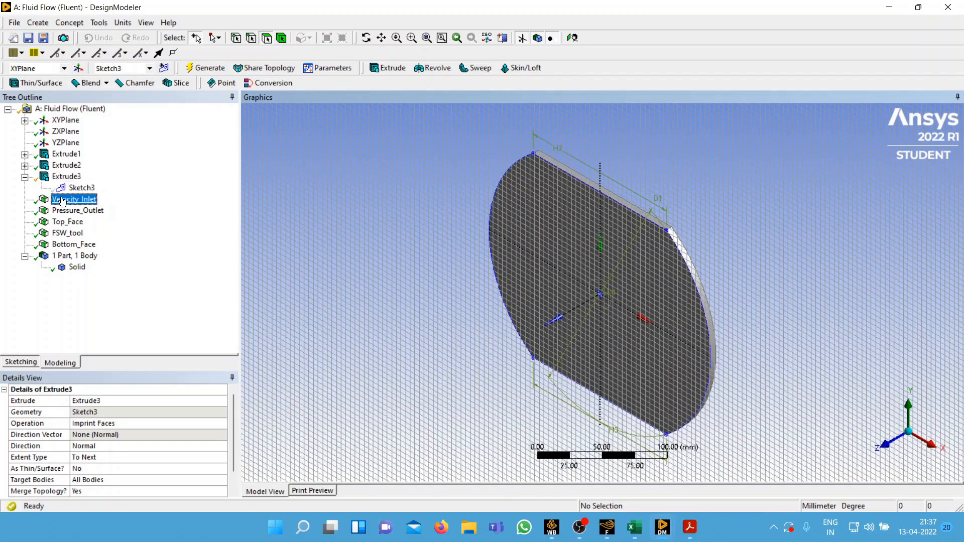
click(366, 37)
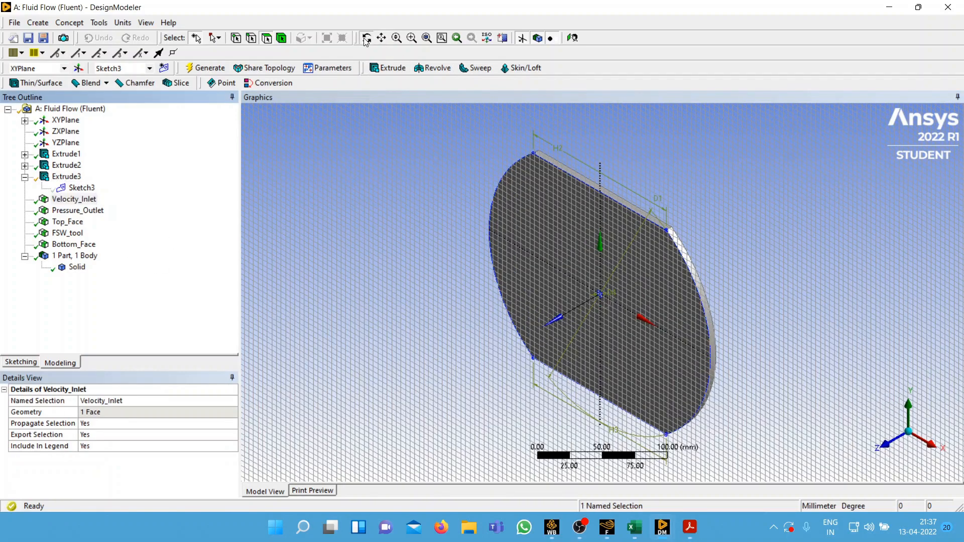
drag(474, 316, 599, 324)
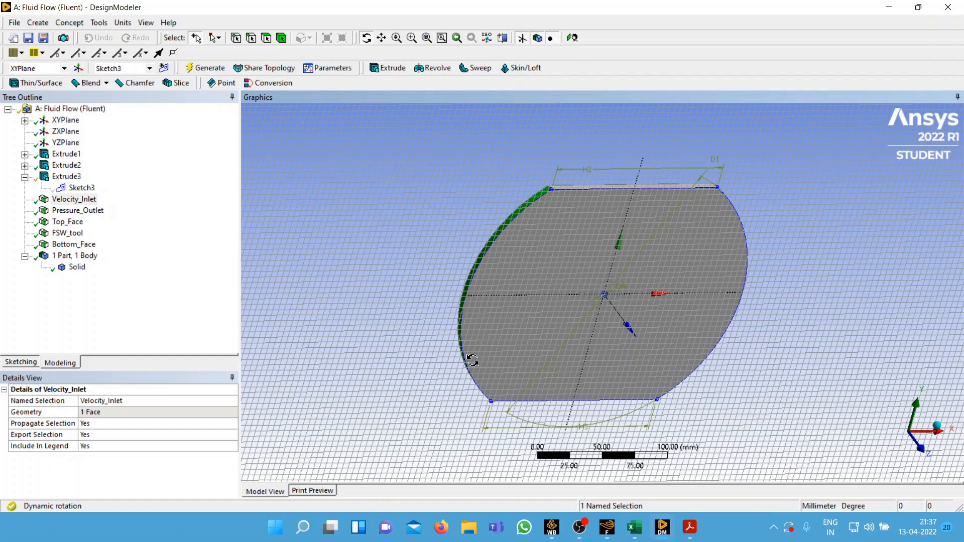
click(70, 210)
drag(793, 390, 674, 387)
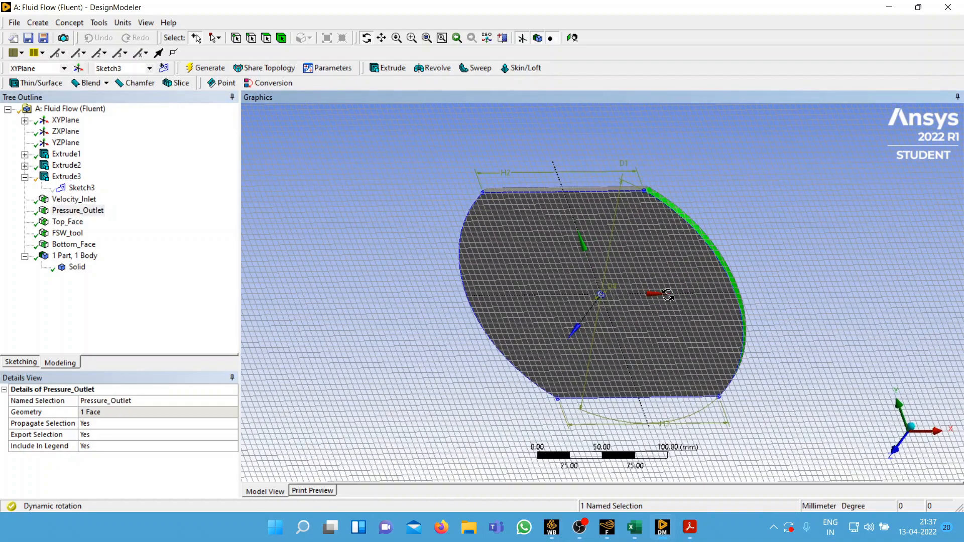
- Highlight the Top_Face and FSW_tool named selections and inspect their faces on the plate and around the central hole
click(69, 221)
drag(473, 321, 797, 304)
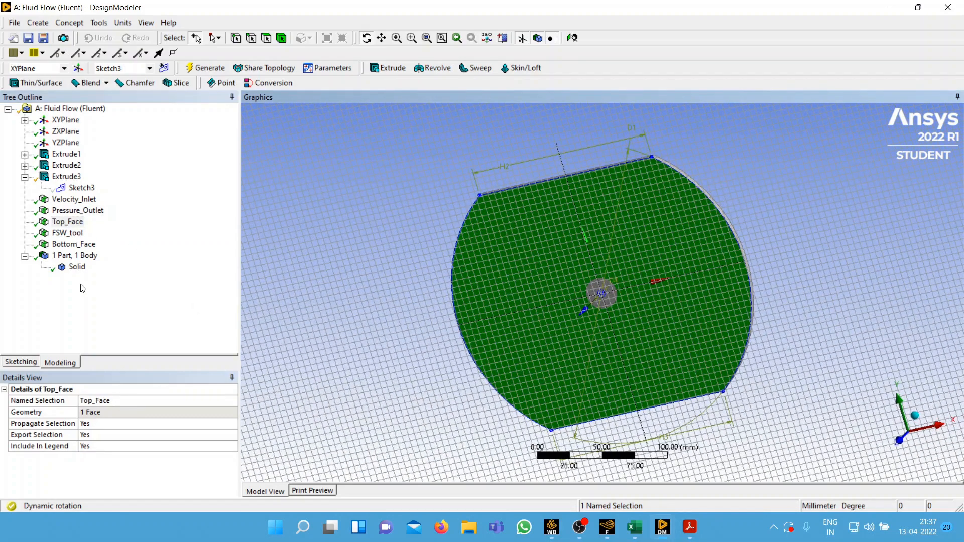
click(70, 233)
scroll(602, 315, up, 5)
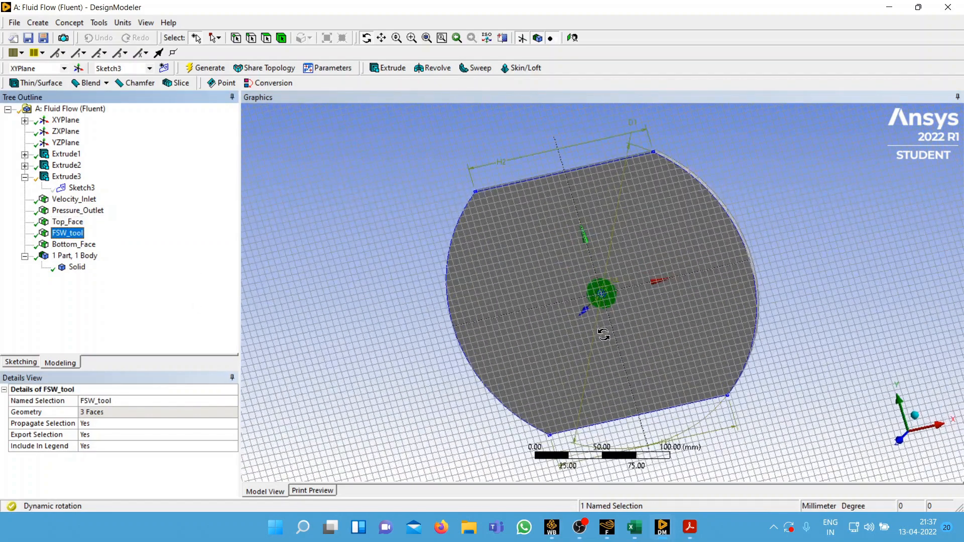
scroll(602, 314, up, 2)
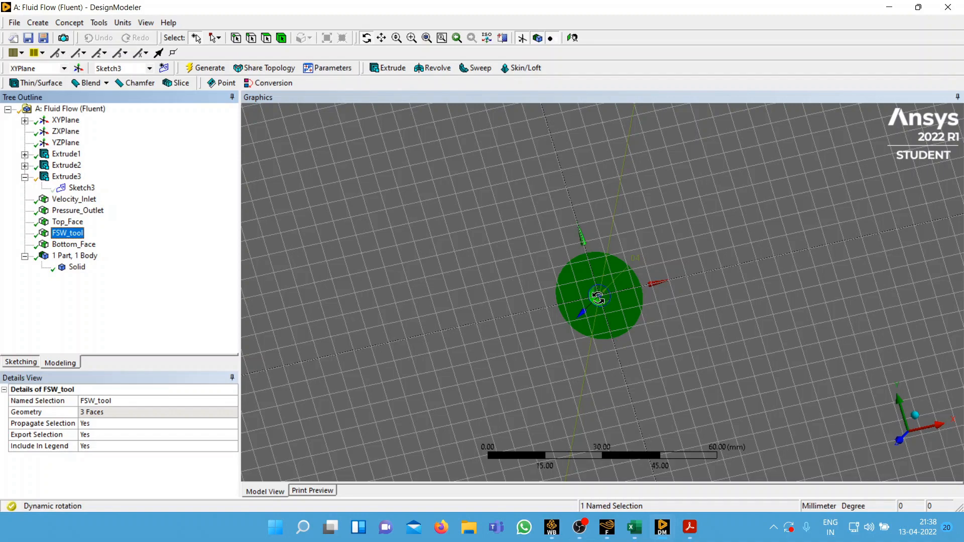
scroll(598, 298, down, 5)
scroll(601, 297, down, 2)
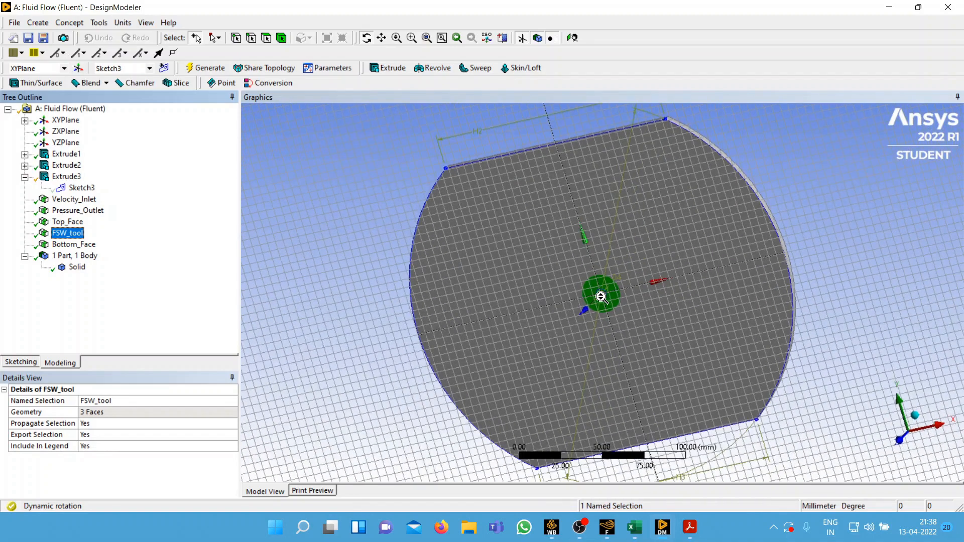
- Select the Bottom_Face named selection and rotate the plate to inspect its underside
click(74, 244)
drag(761, 302, 871, 337)
click(79, 246)
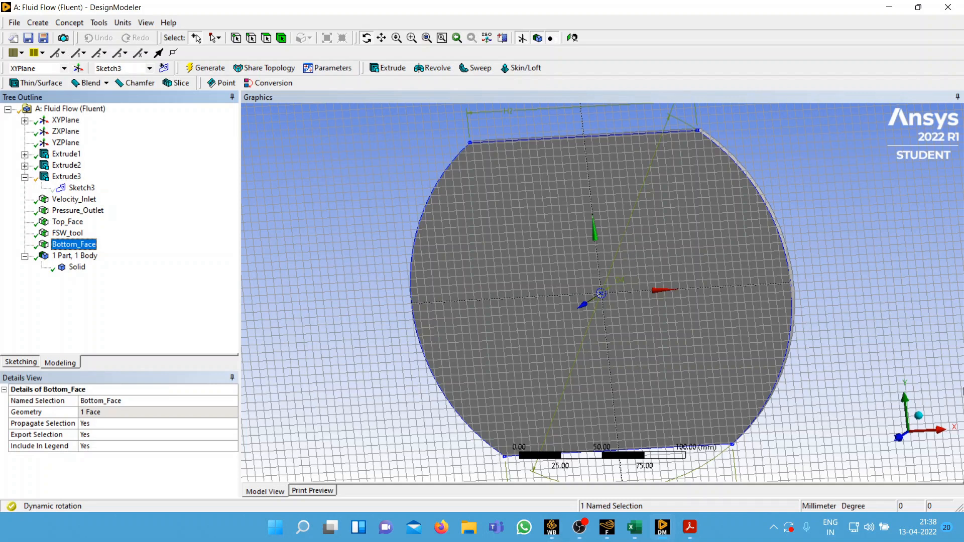
- Minimize DesignModeler and switch to the Meshing window showing the plate's mesh
click(887, 8)
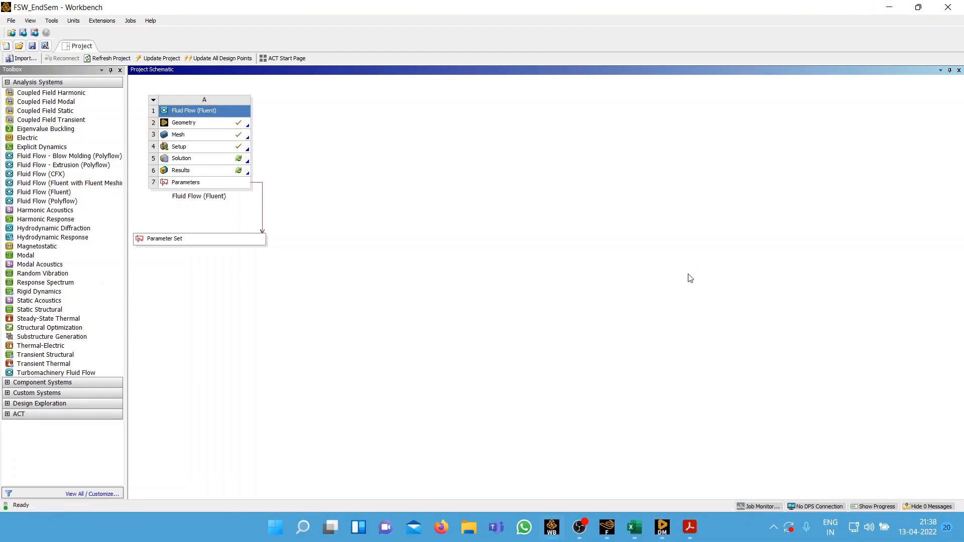
mouse_move(618, 536)
mouse_move(662, 531)
click(712, 469)
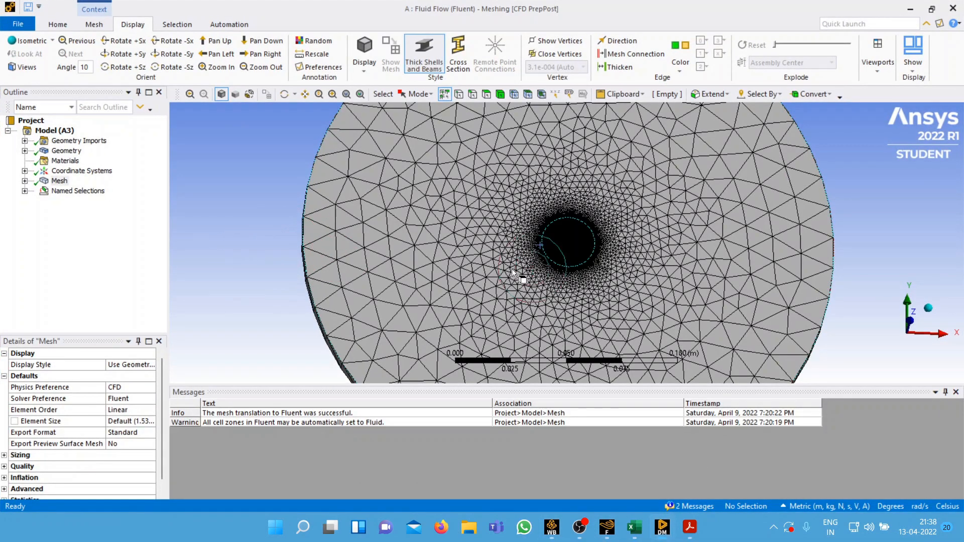
- Expand the Mesh branch, open its Face Sizing control and select the ring face around the central hole to inspect its scope
scroll(398, 276, down, 2)
click(59, 181)
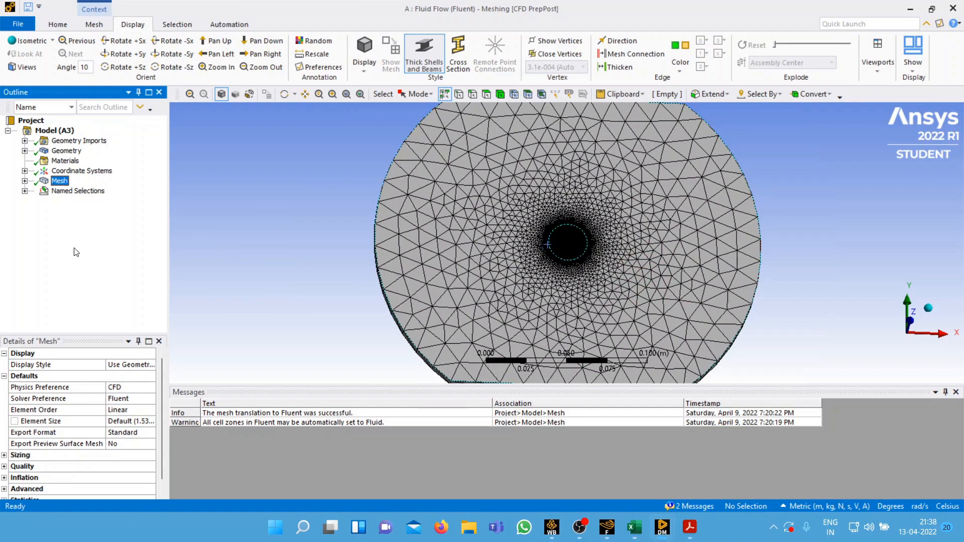
double_click(63, 186)
click(85, 191)
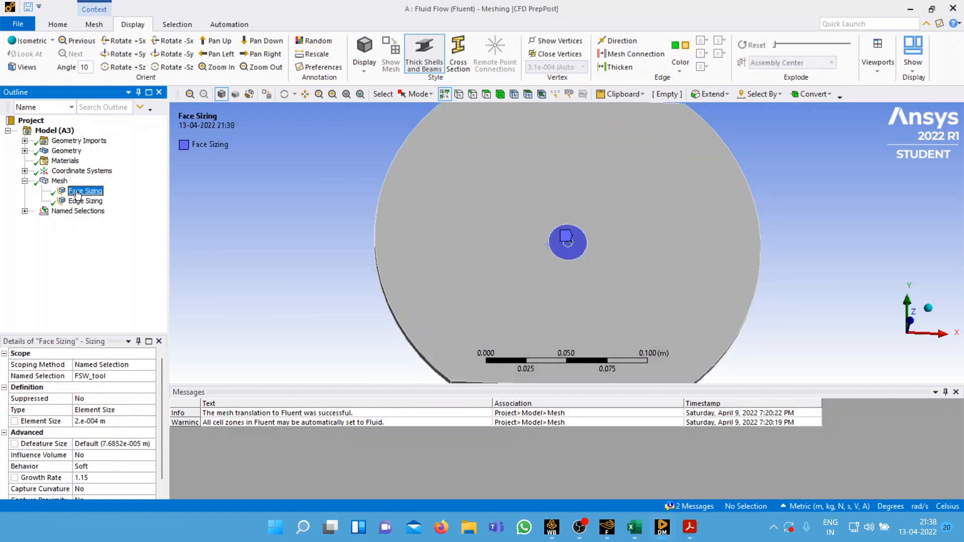
scroll(529, 245, down, 2)
scroll(530, 245, up, 5)
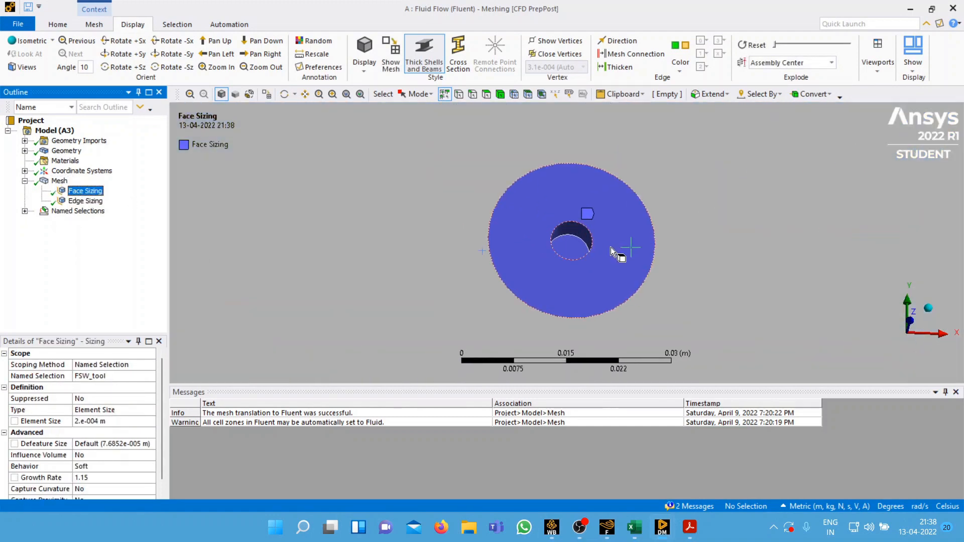
click(610, 246)
click(610, 267)
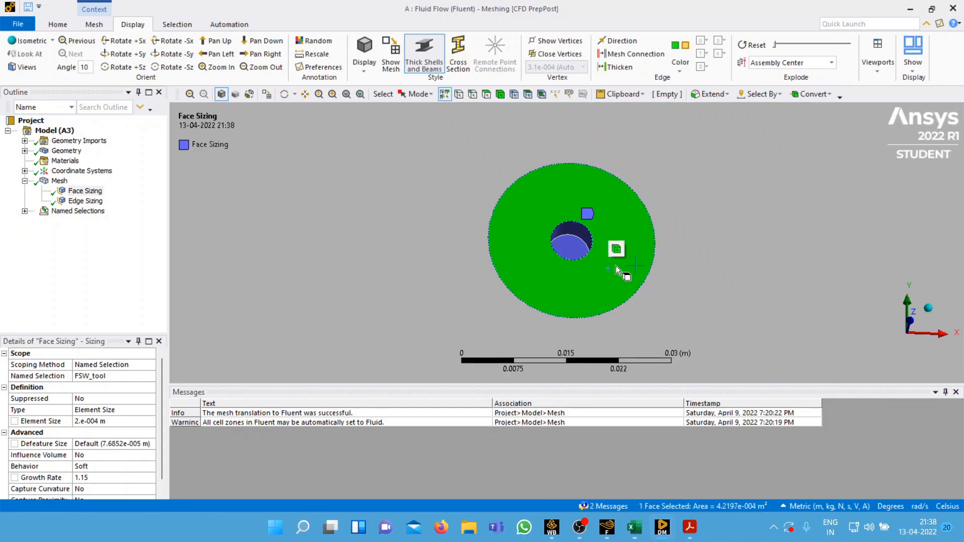
- Examine the Face Sizing details, including element size and growth rate, against the tool face on the plate
scroll(126, 429, down, 1)
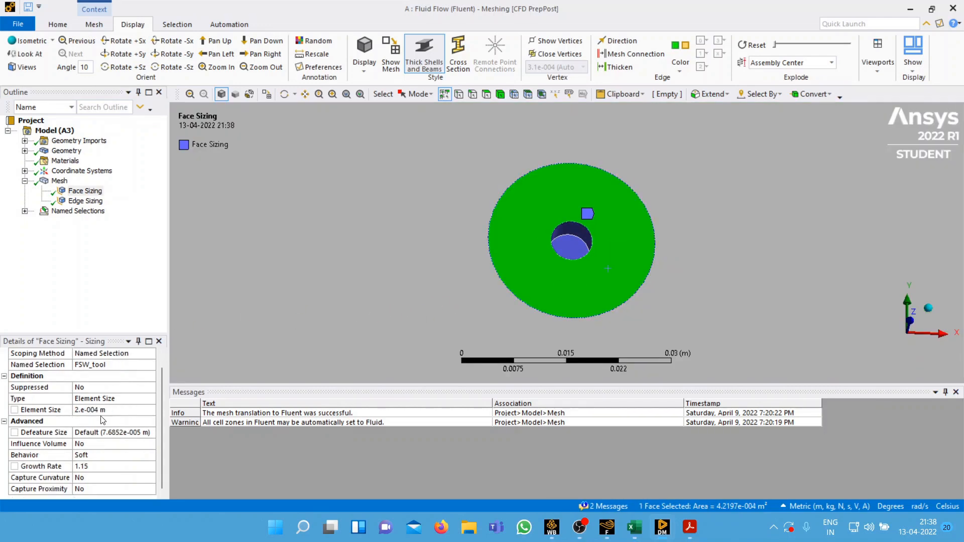
scroll(468, 317, up, 1)
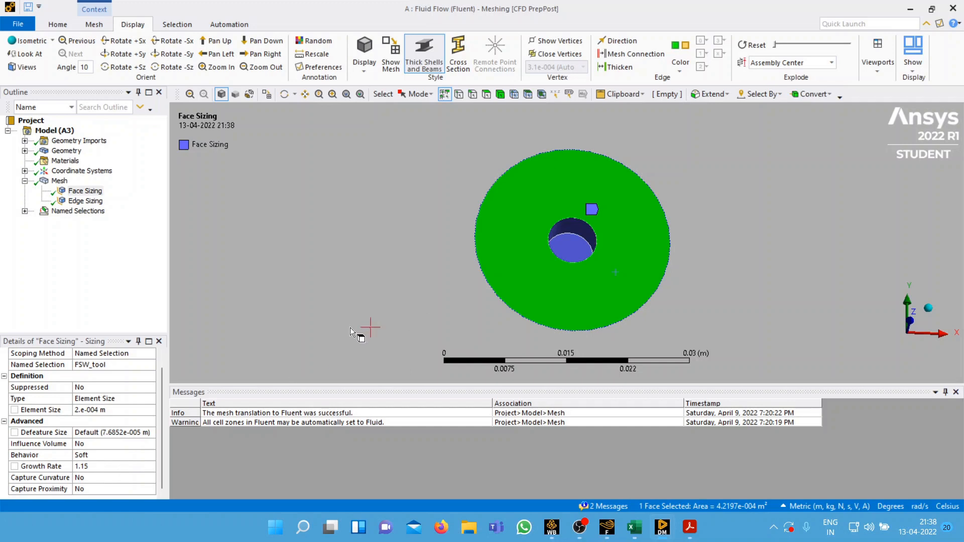
scroll(450, 285, up, 1)
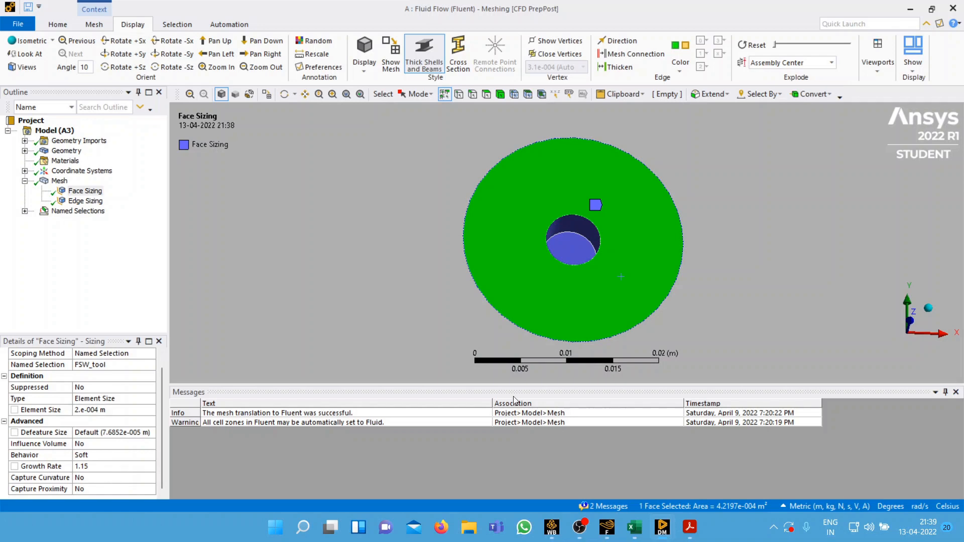
scroll(475, 331, down, 1)
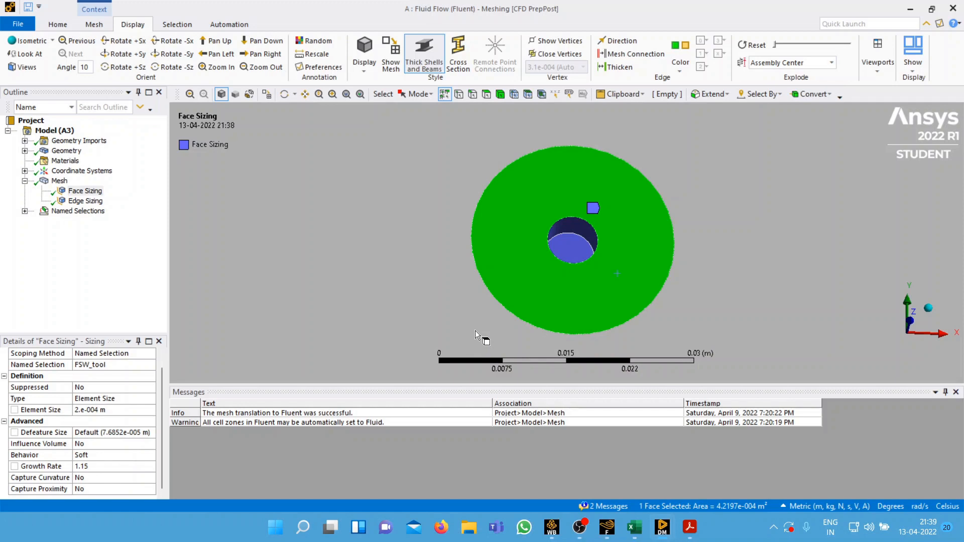
scroll(475, 331, up, 1)
scroll(575, 269, down, 6)
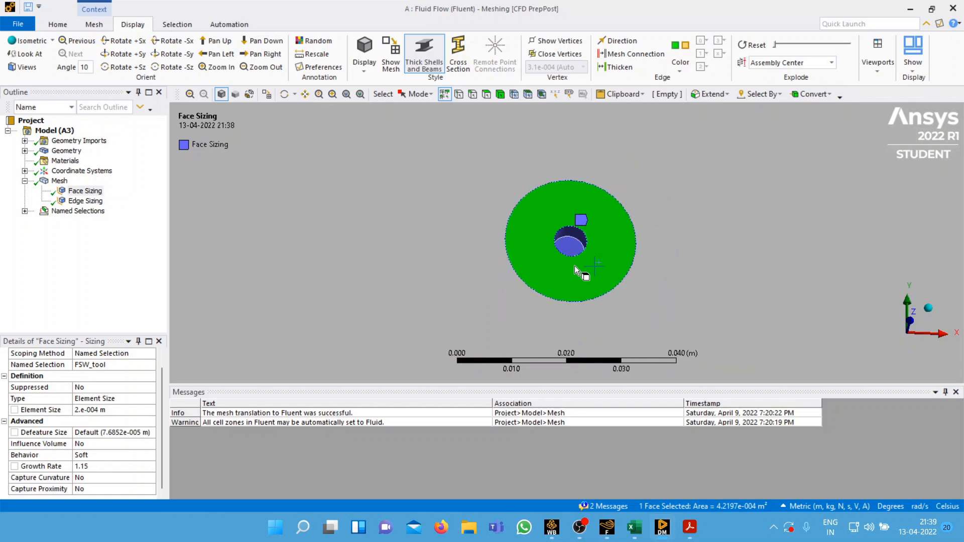
scroll(573, 269, down, 1)
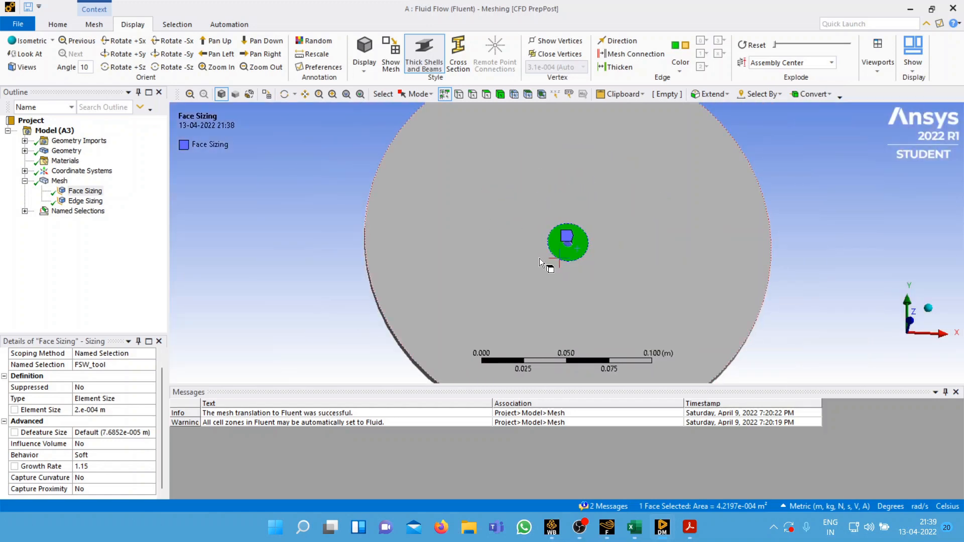
- Open the Edge Sizing control and inspect its details and the divisions around the tool face's outer edge
click(85, 191)
click(93, 202)
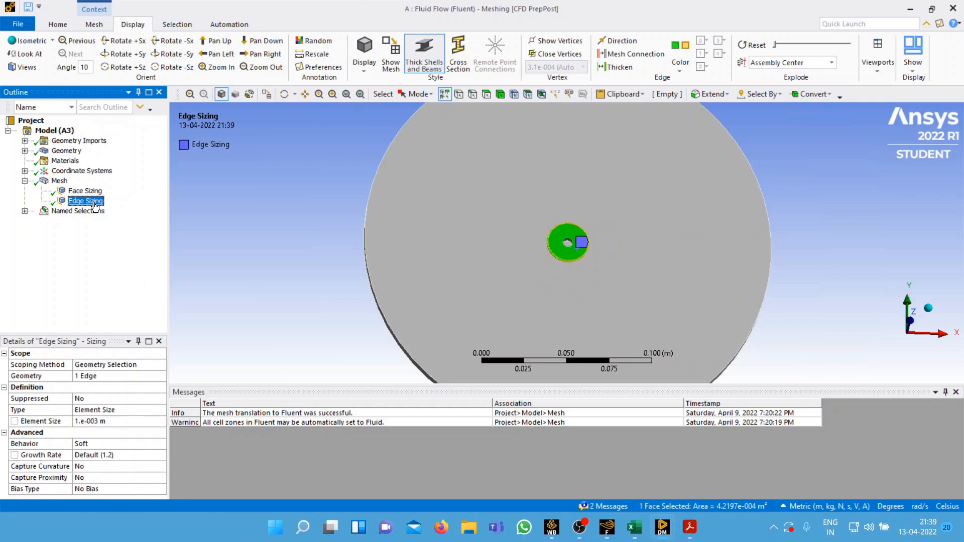
scroll(530, 248, up, 3)
scroll(590, 244, up, 5)
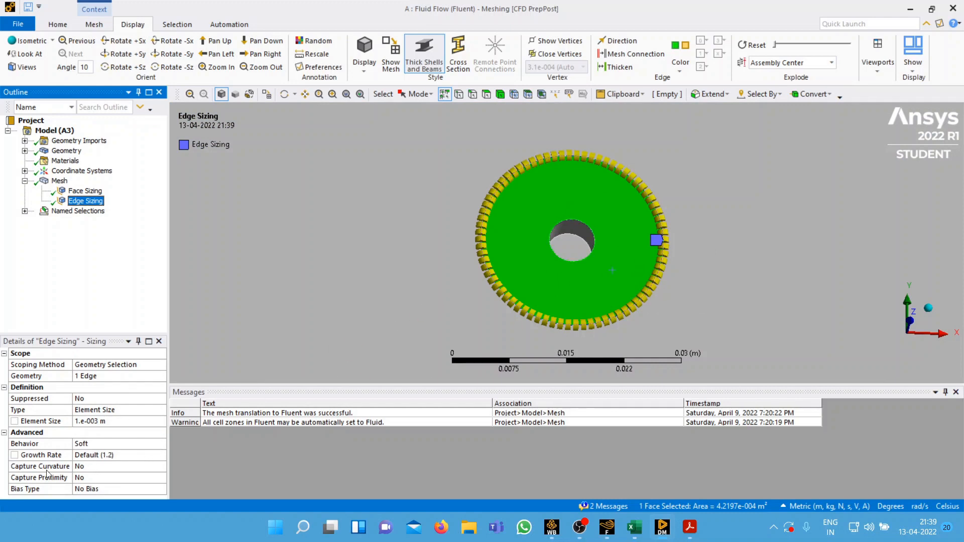
scroll(532, 269, down, 2)
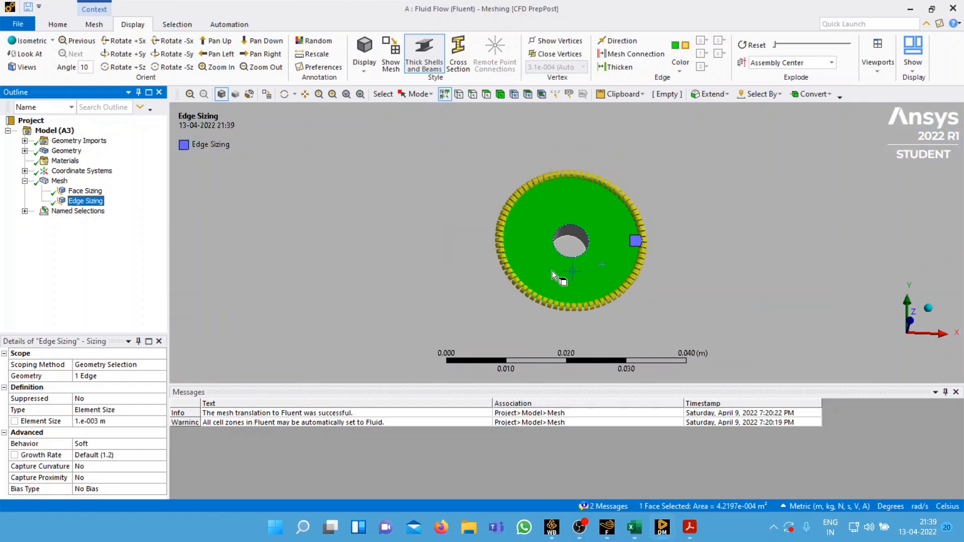
scroll(551, 270, up, 3)
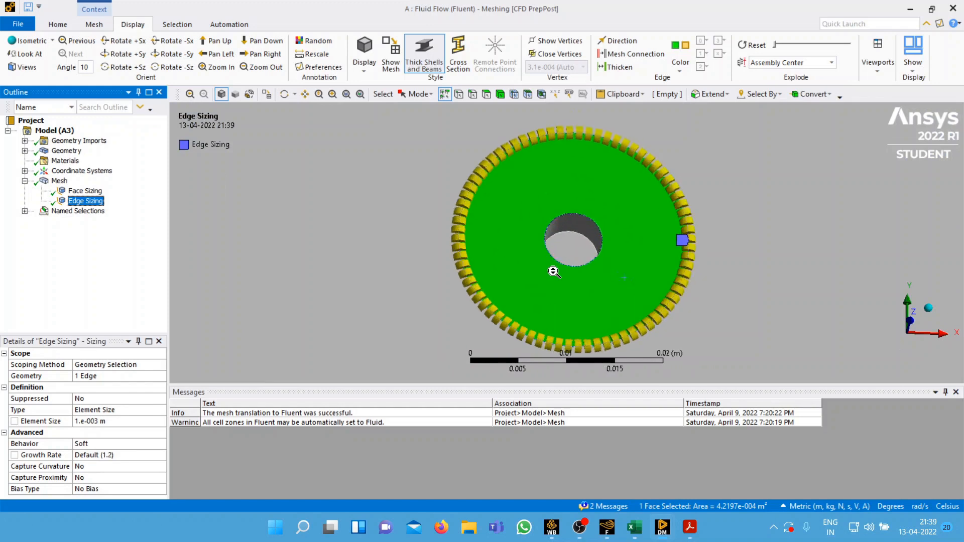
- Inspect the edge-sized ring face up close and against the whole plate, and clear the face selection
click(571, 291)
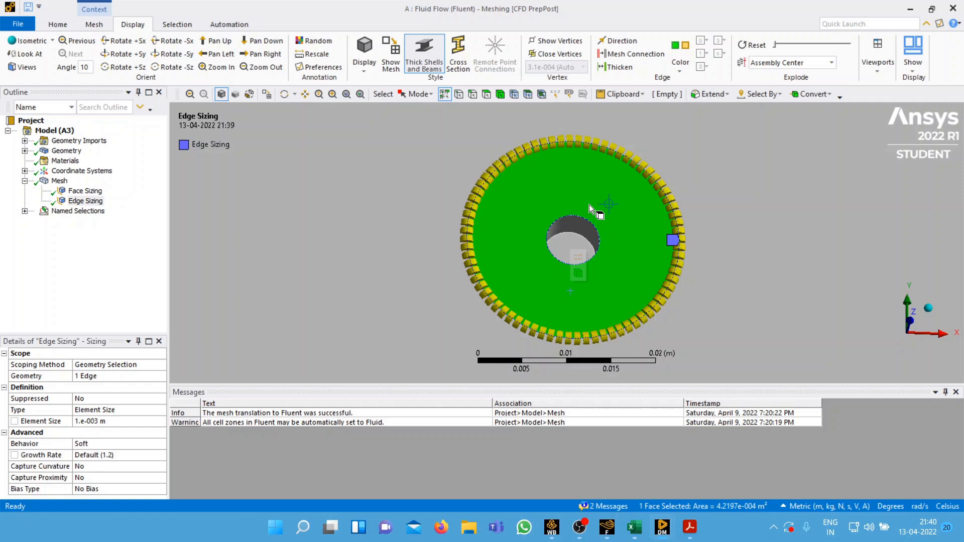
scroll(589, 206, down, 5)
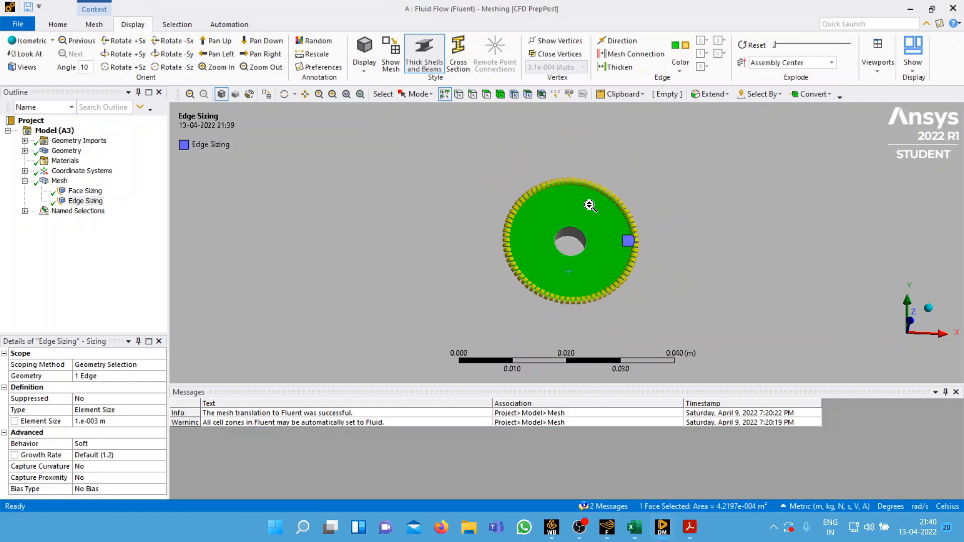
scroll(580, 228, up, 5)
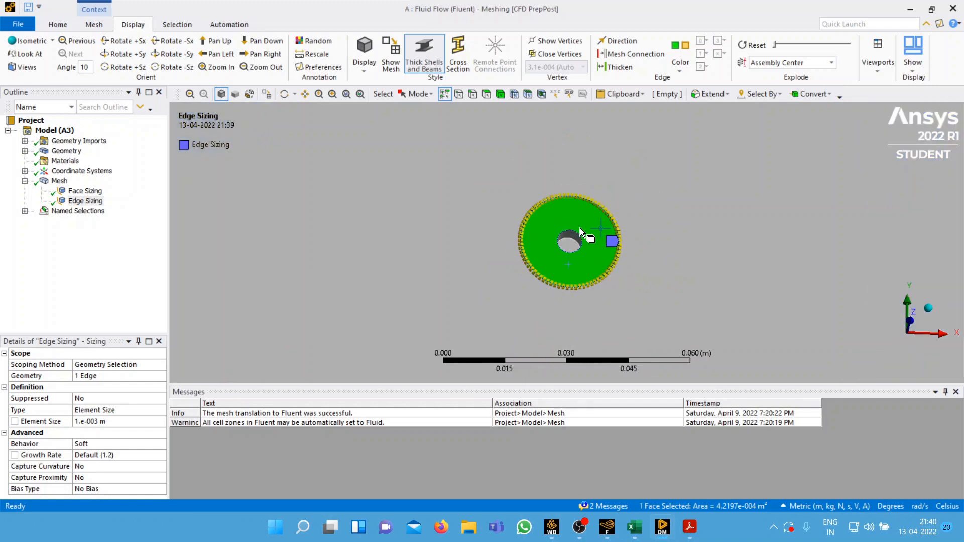
scroll(607, 203, down, 5)
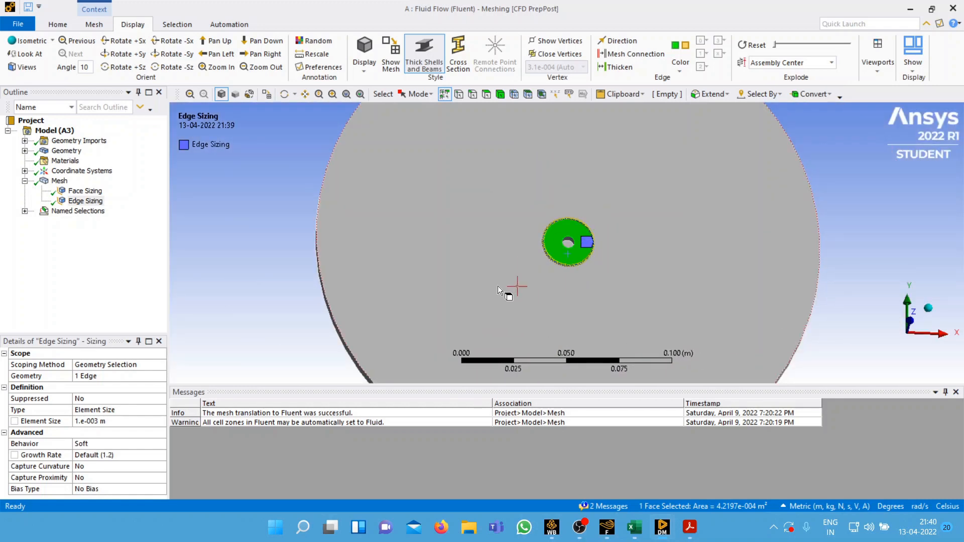
click(224, 259)
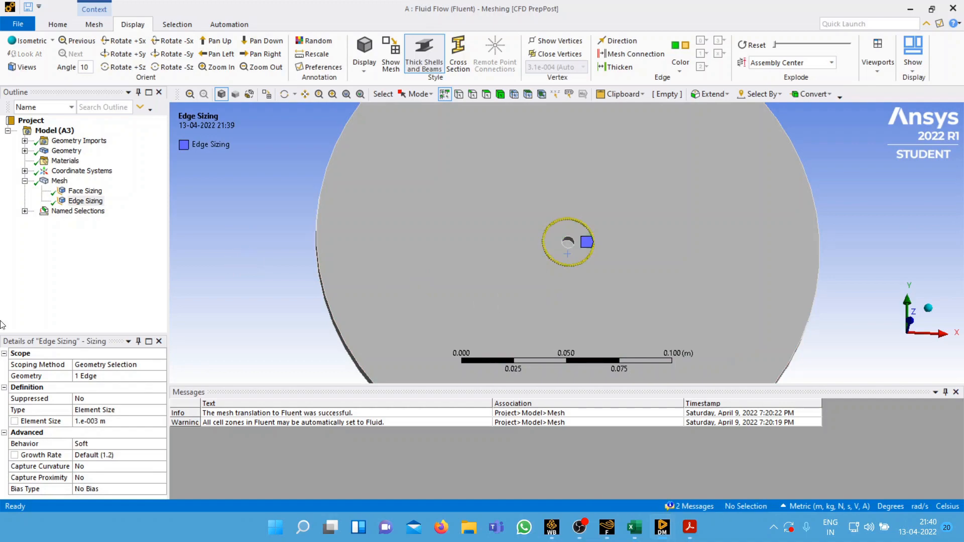
- Show the generated mesh again, highlight the plate's large top face to inspect it and clear the selection
click(59, 180)
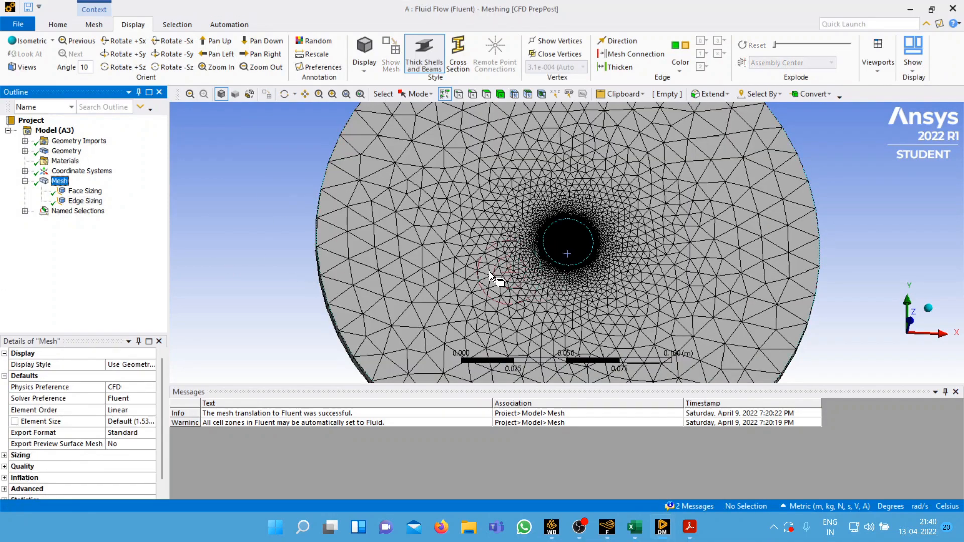
scroll(522, 271, up, 4)
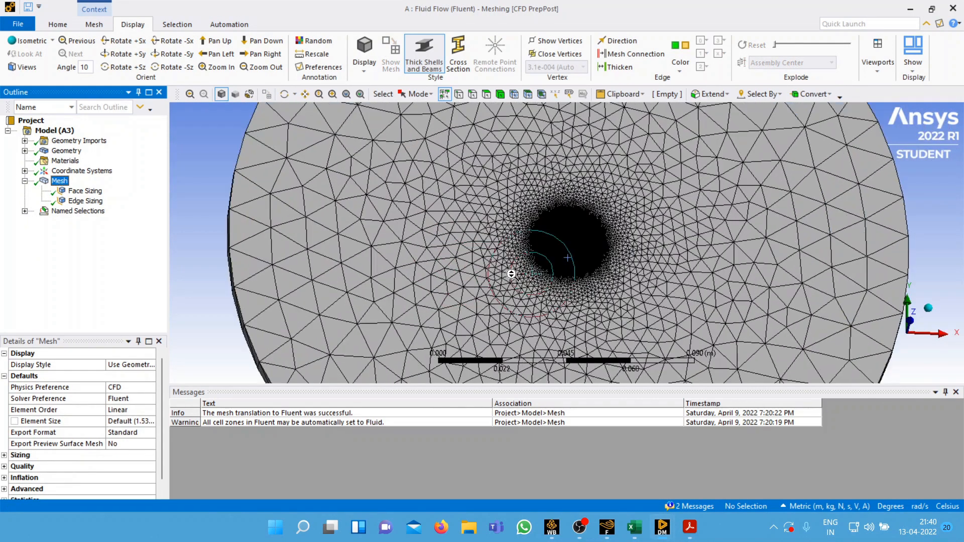
scroll(512, 273, down, 1)
click(412, 281)
click(416, 281)
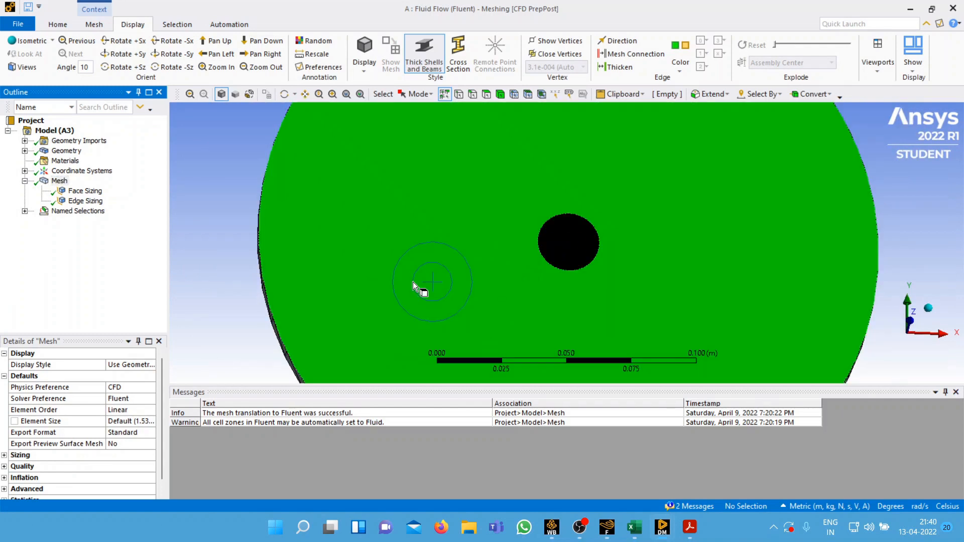
click(254, 276)
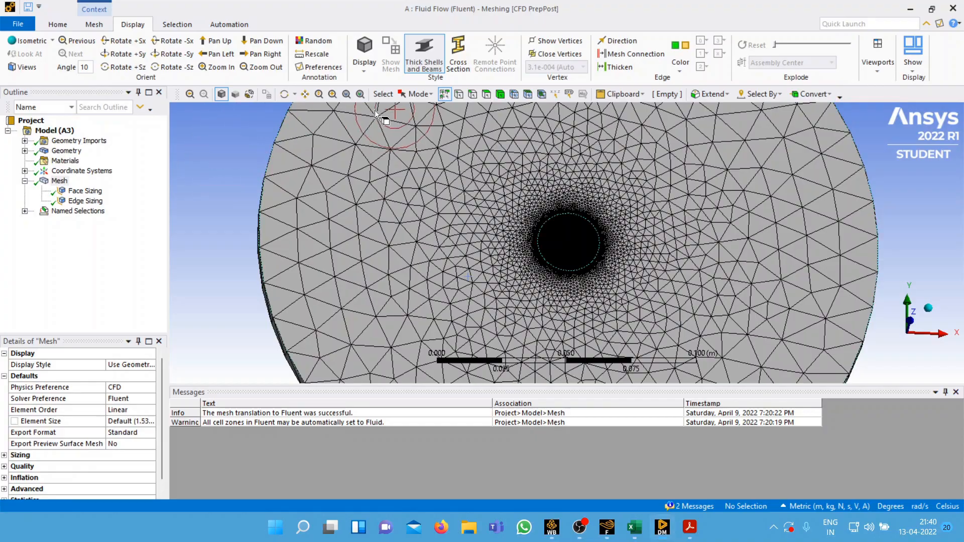
- Rotate the meshed plate and examine the mesh refinement in and around the central hole, ending with the whole plate in view
middle_drag(861, 269, 535, 264)
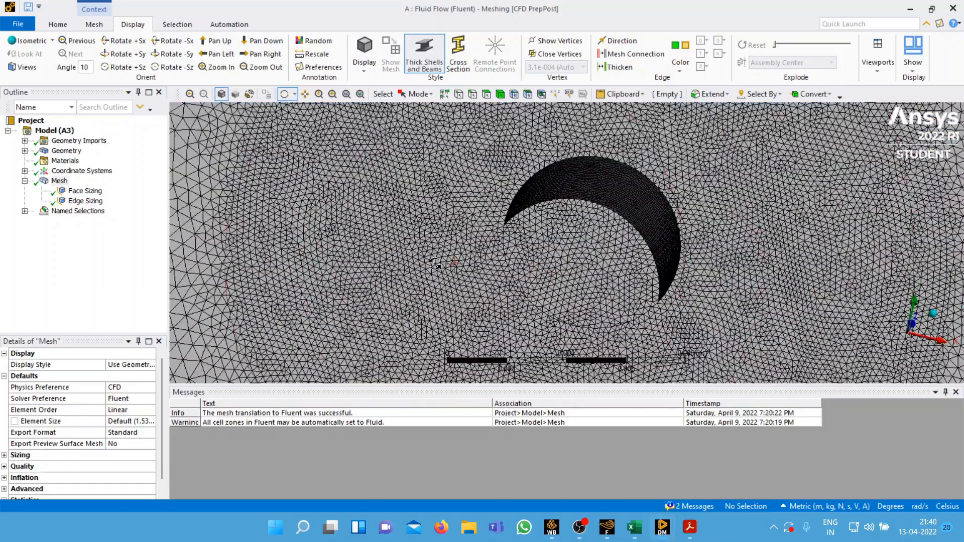
scroll(434, 264, down, 5)
scroll(444, 270, up, 5)
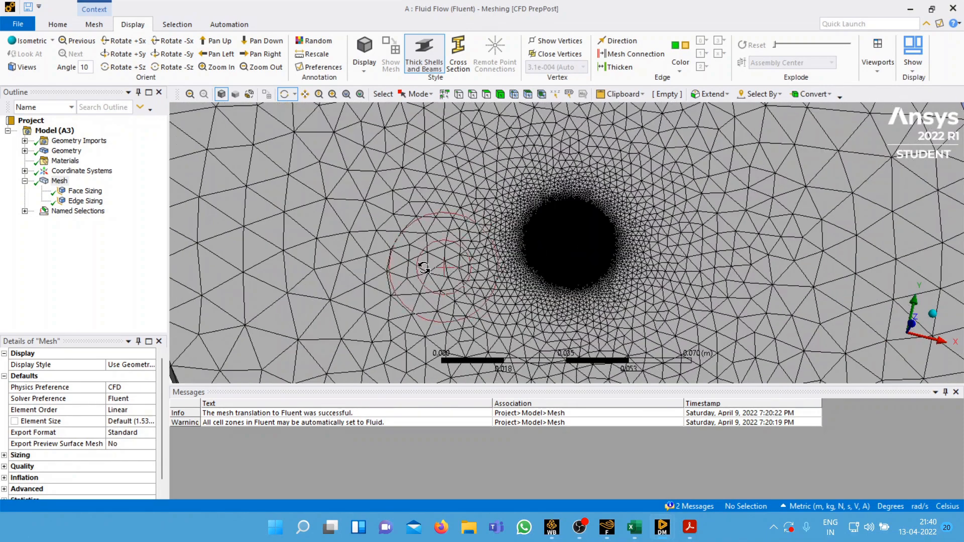
scroll(329, 270, down, 2)
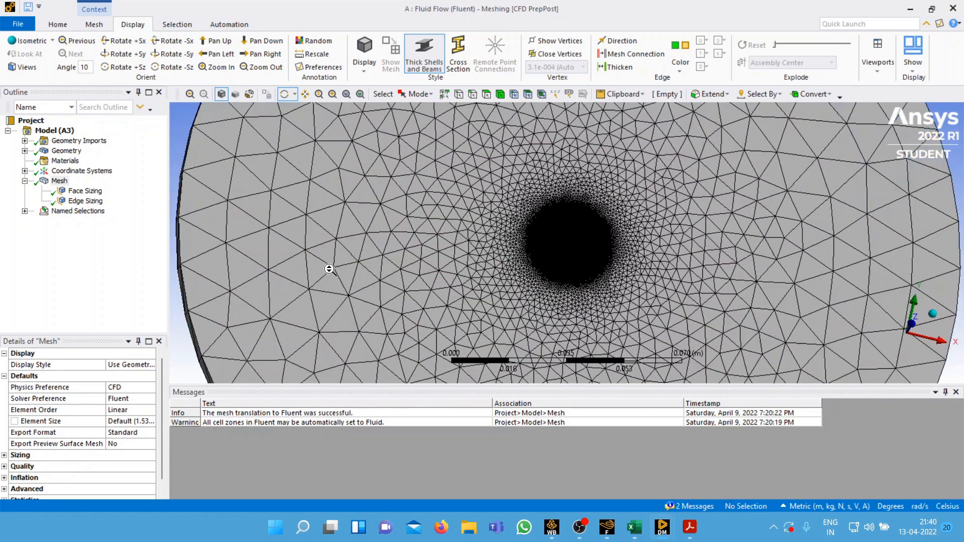
drag(277, 247, 546, 261)
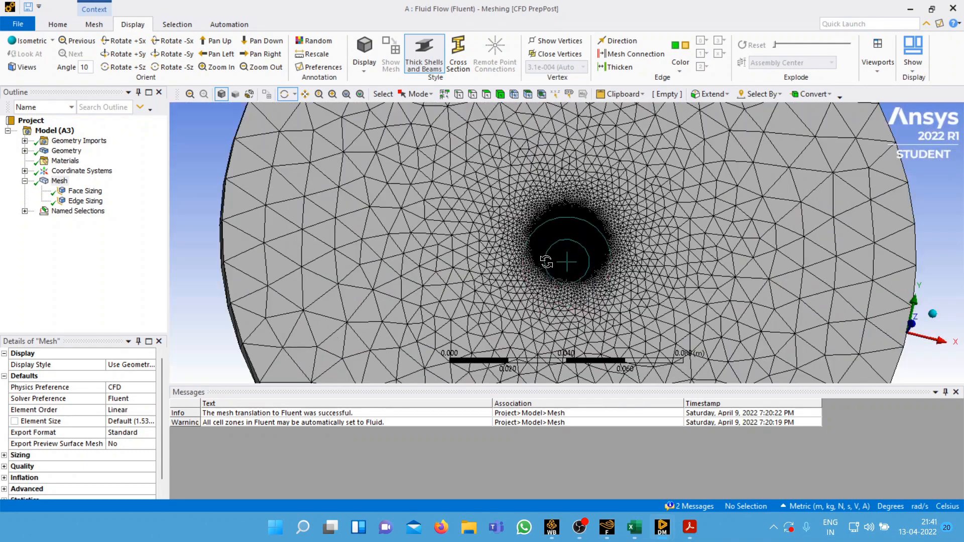
scroll(546, 261, down, 7)
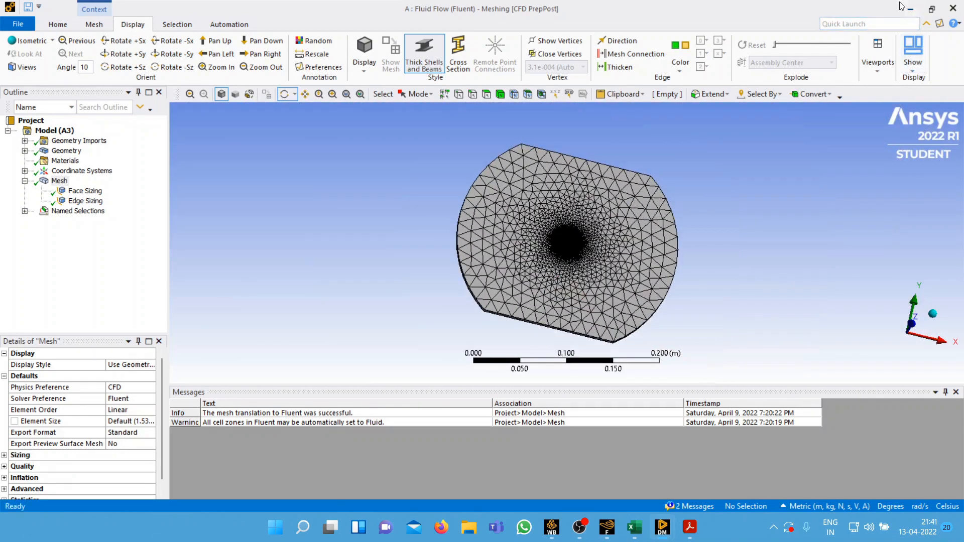
- Minimize Meshing, switch to the Fluent solver window and view the static temperature contours before returning to the Scaled Residuals plot
click(909, 8)
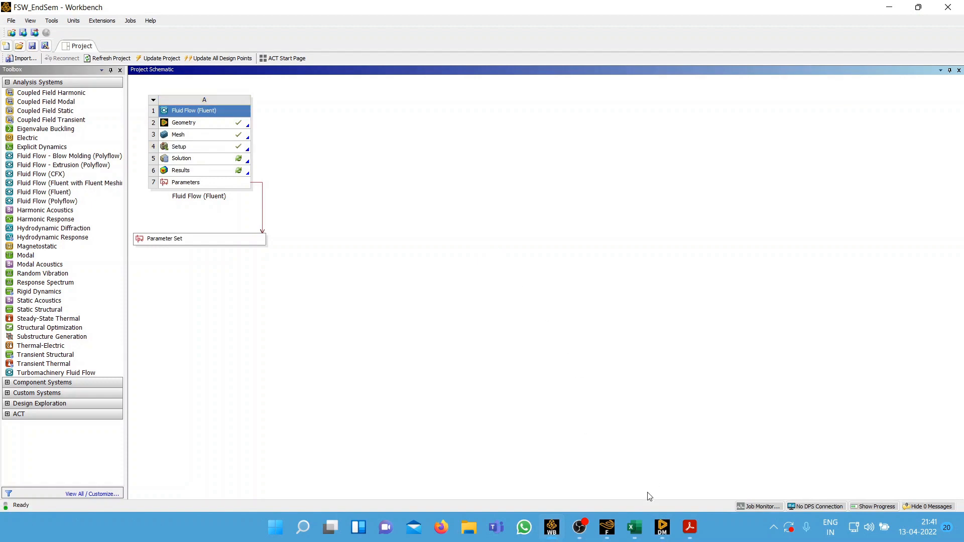
click(607, 528)
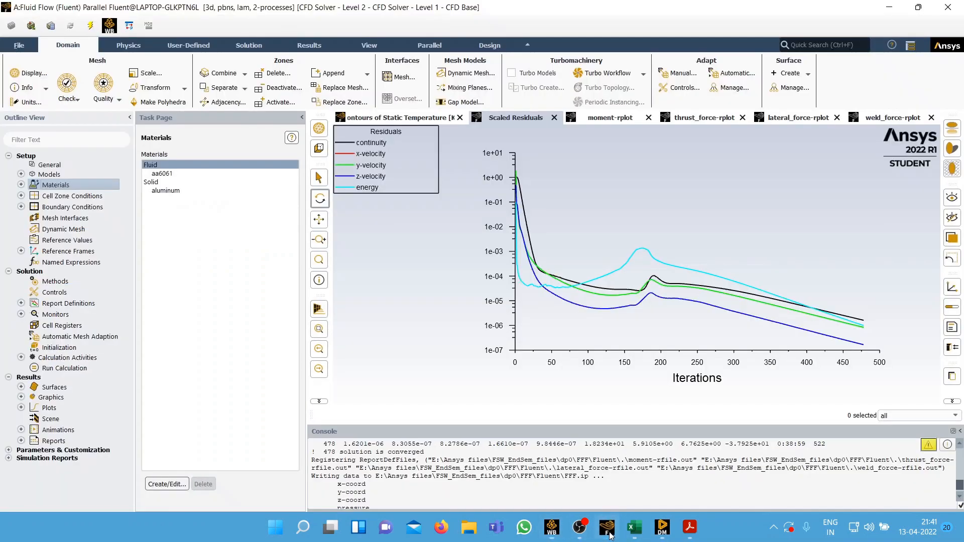
click(26, 155)
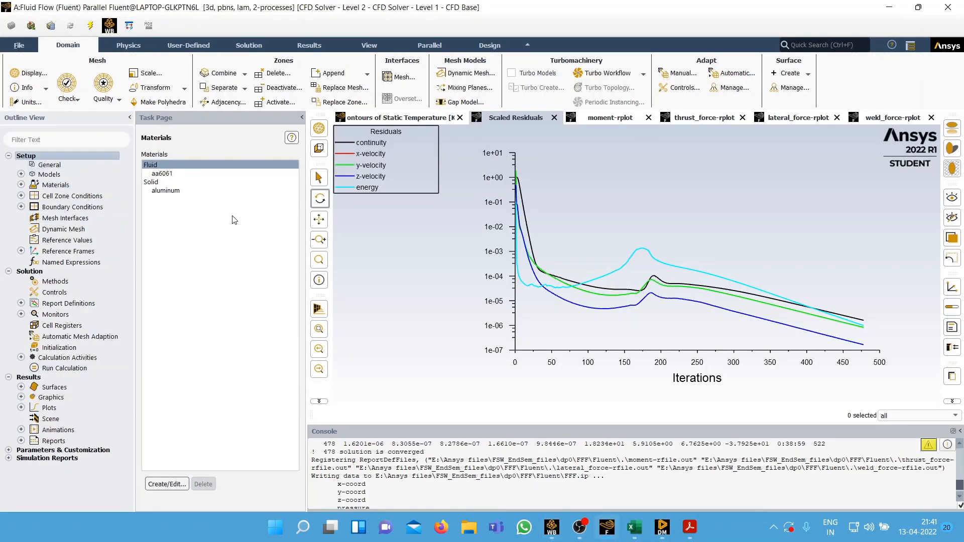
click(371, 119)
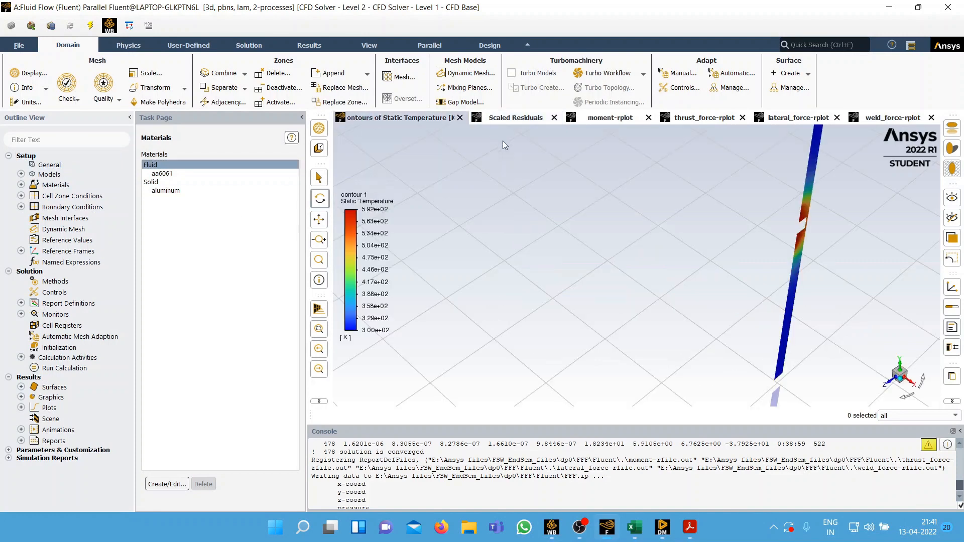
click(529, 123)
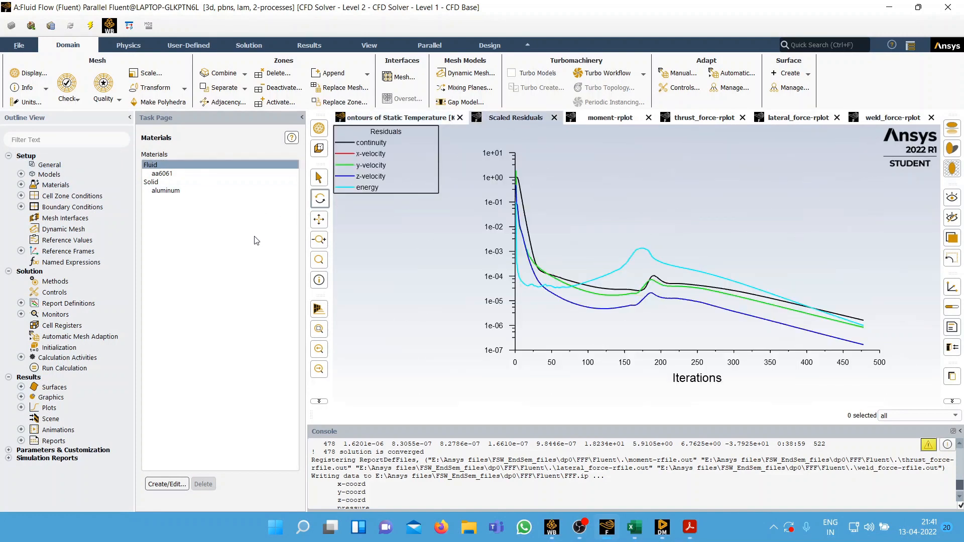
- Open the General solver settings for review and expand the Models list under Setup
click(49, 165)
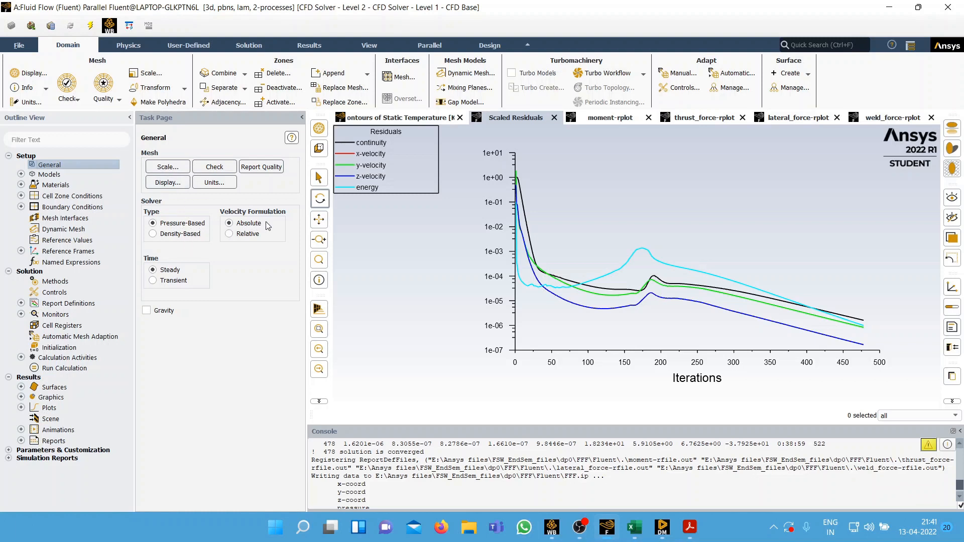
click(21, 174)
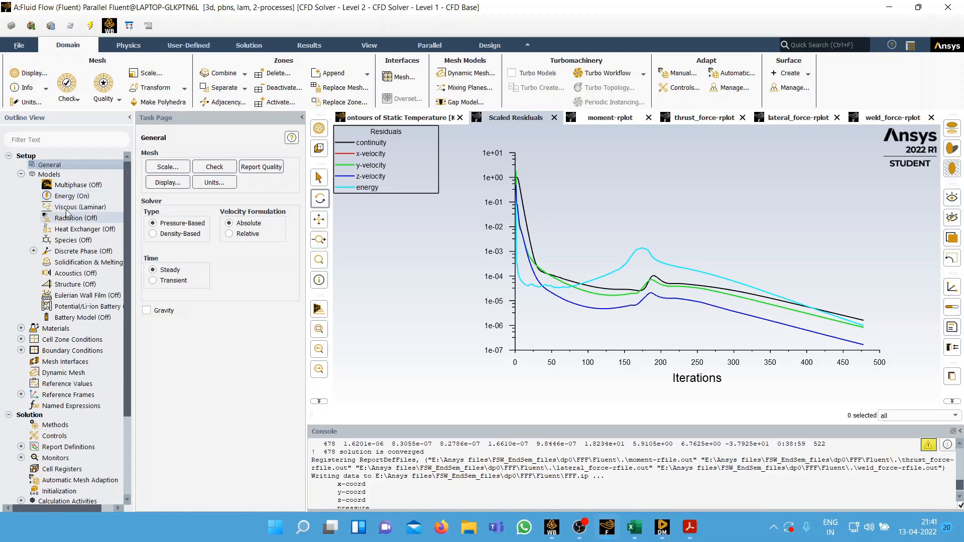
- Open the Viscous model settings for review, leave them without changes and collapse the Models list
click(67, 212)
double_click(66, 207)
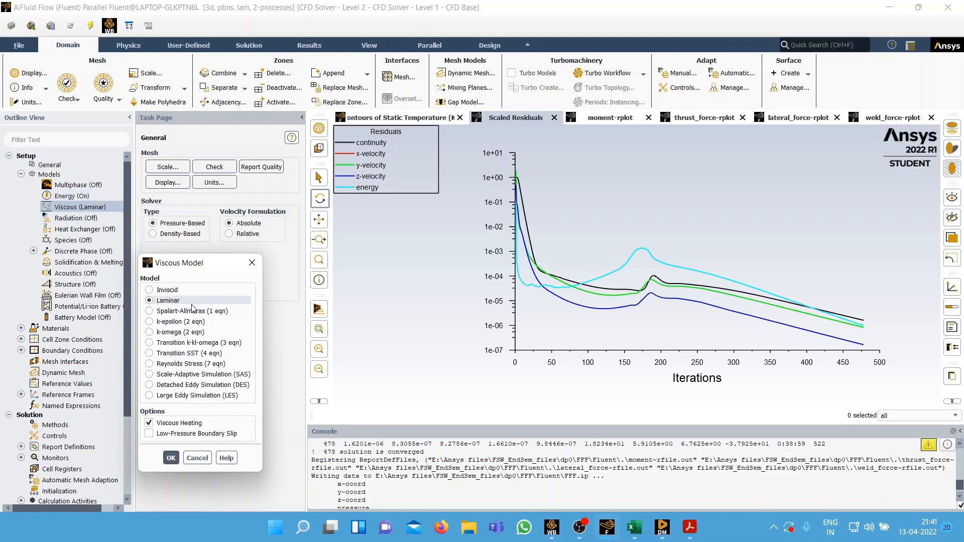
click(196, 458)
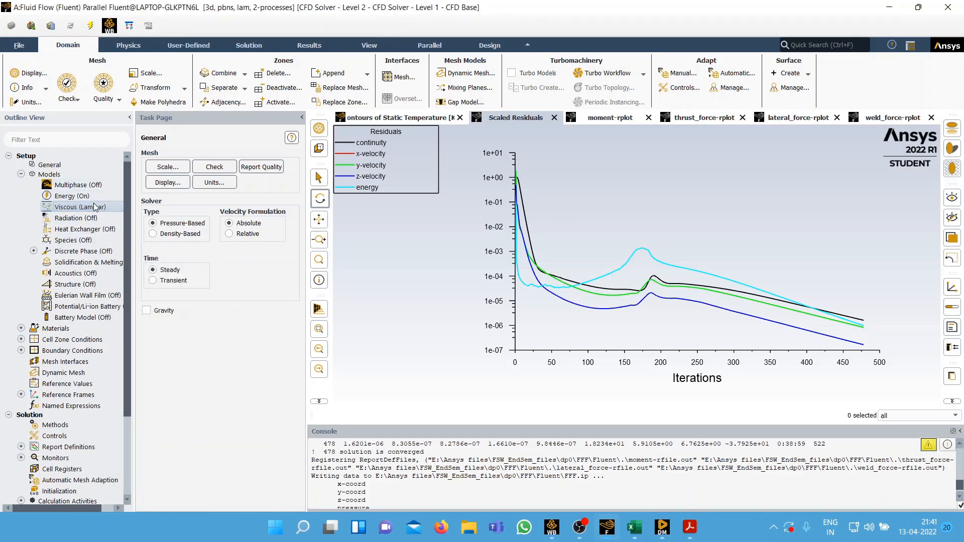
click(21, 174)
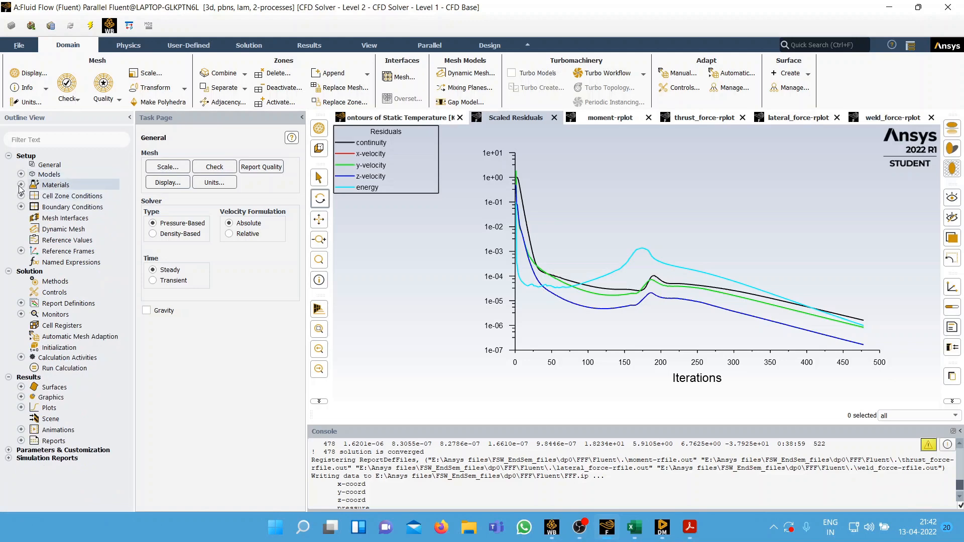
- Expand the fluid materials under Setup and open the aa6061 material properties for review
click(21, 185)
click(33, 196)
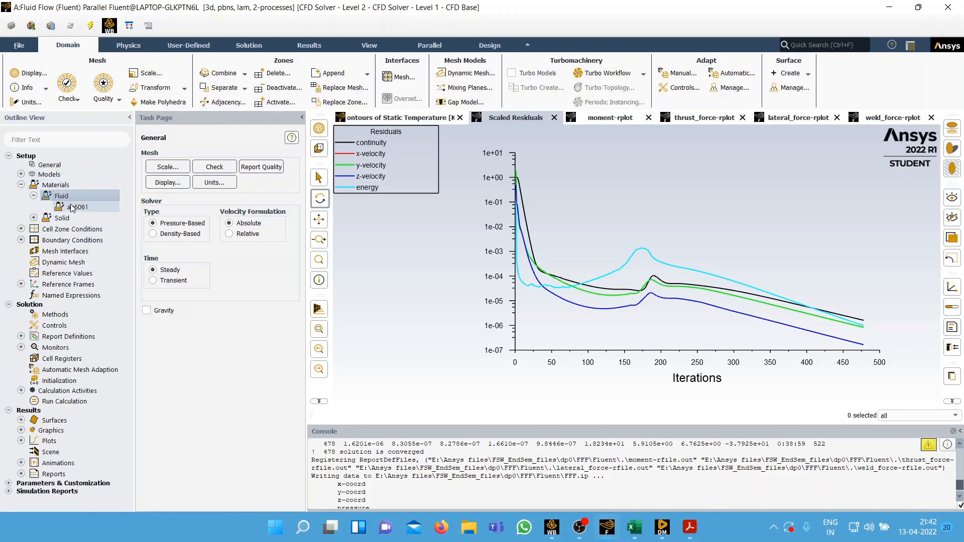
double_click(72, 208)
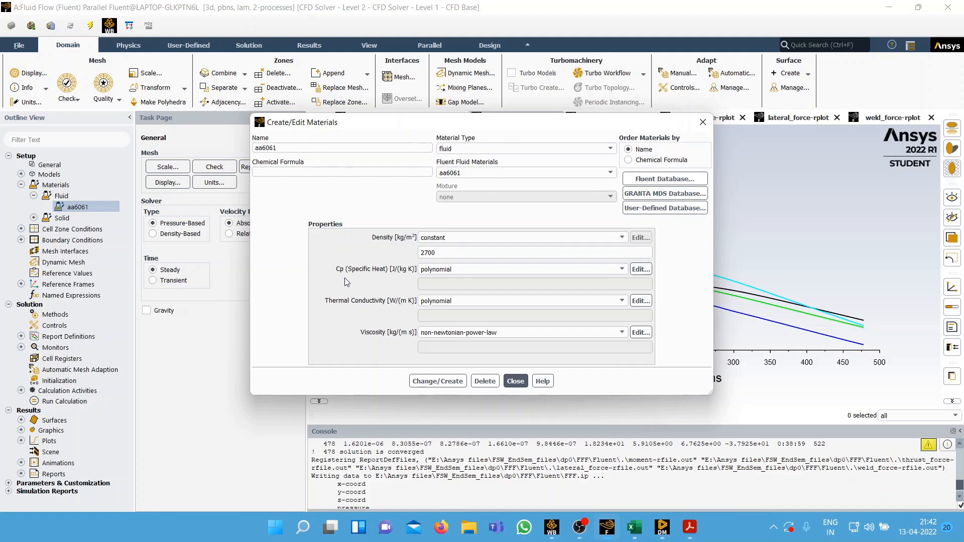
- Switch to the problem statement PDF in Acrobat Reader, review the AA 6061 material properties table on page 2 and return to Fluent
click(692, 526)
scroll(332, 316, up, 5)
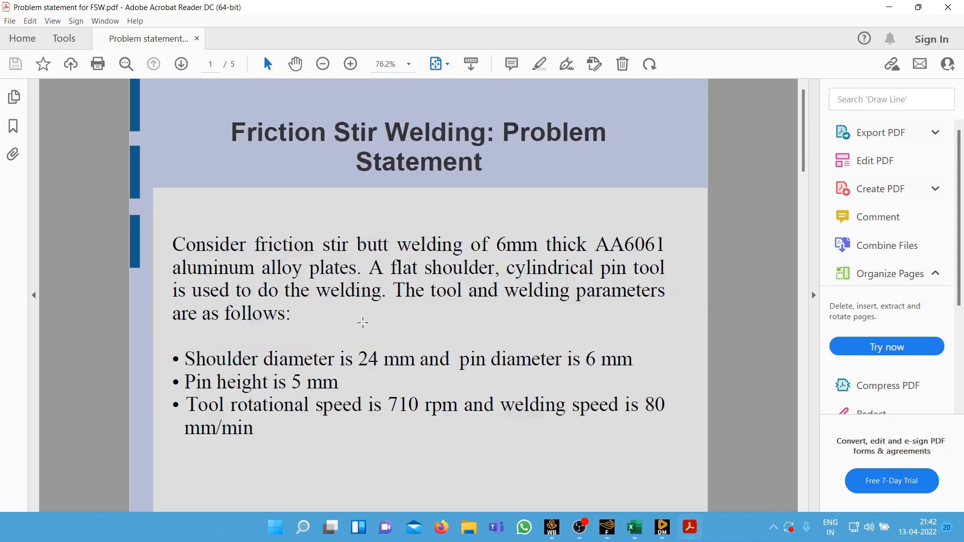
scroll(363, 323, down, 3)
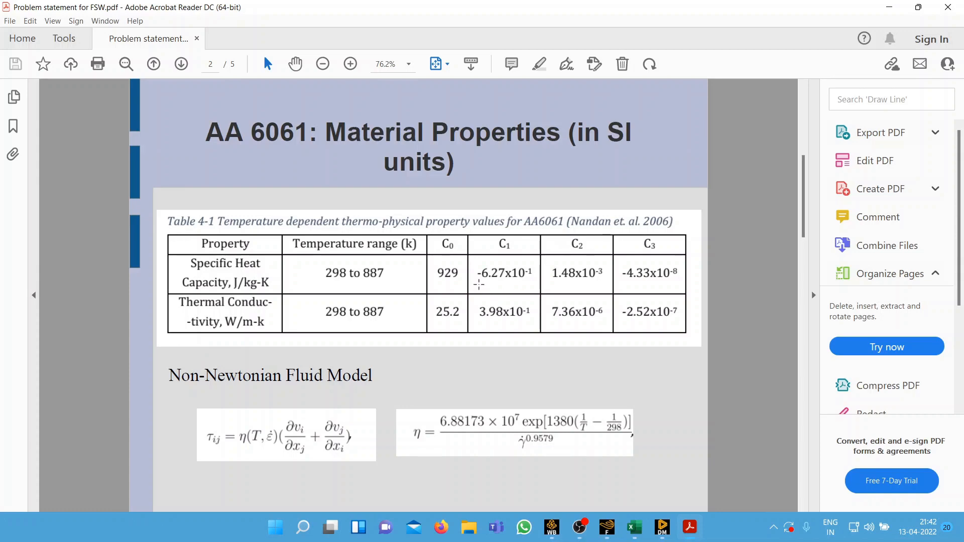
click(889, 6)
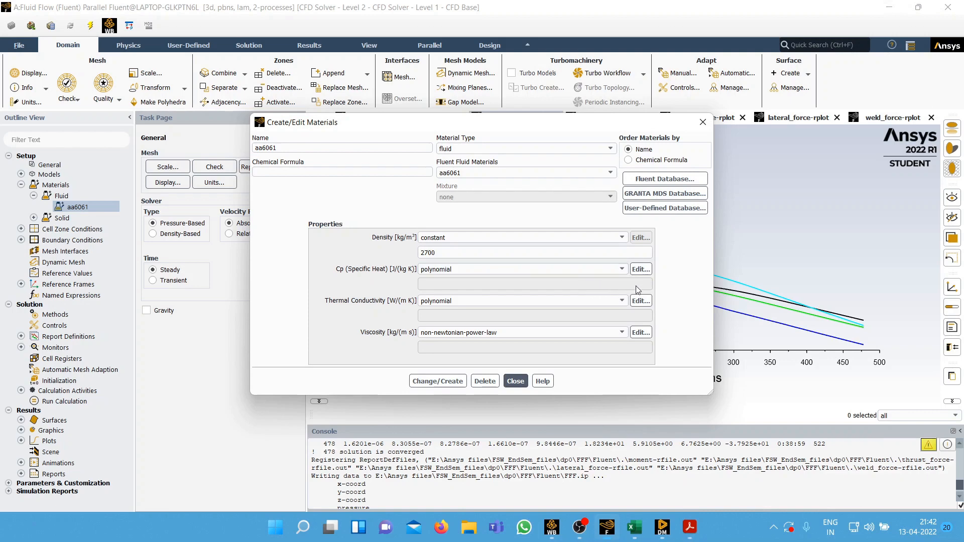
- Review the polynomial coefficients of aa6061's specific heat and thermal conductivity, closing each profile after viewing
click(641, 269)
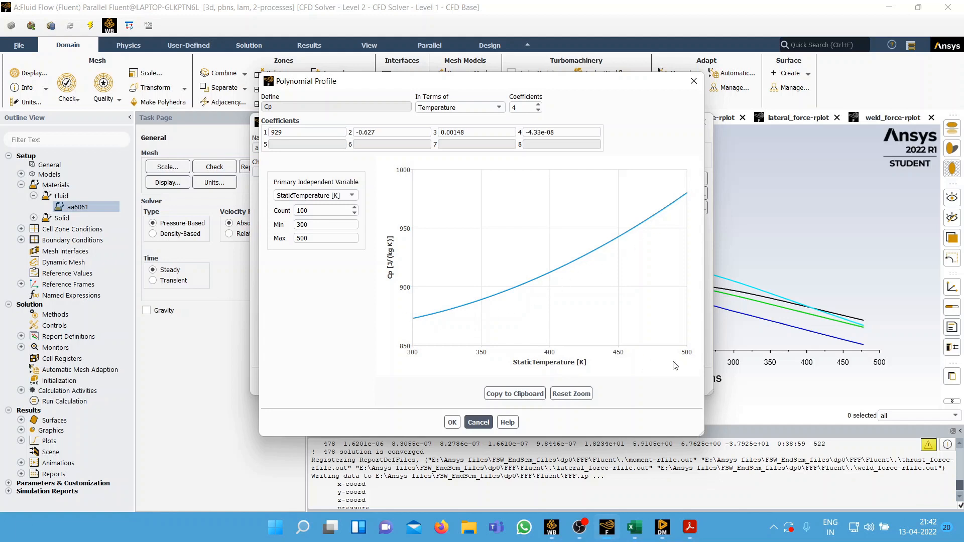
click(694, 81)
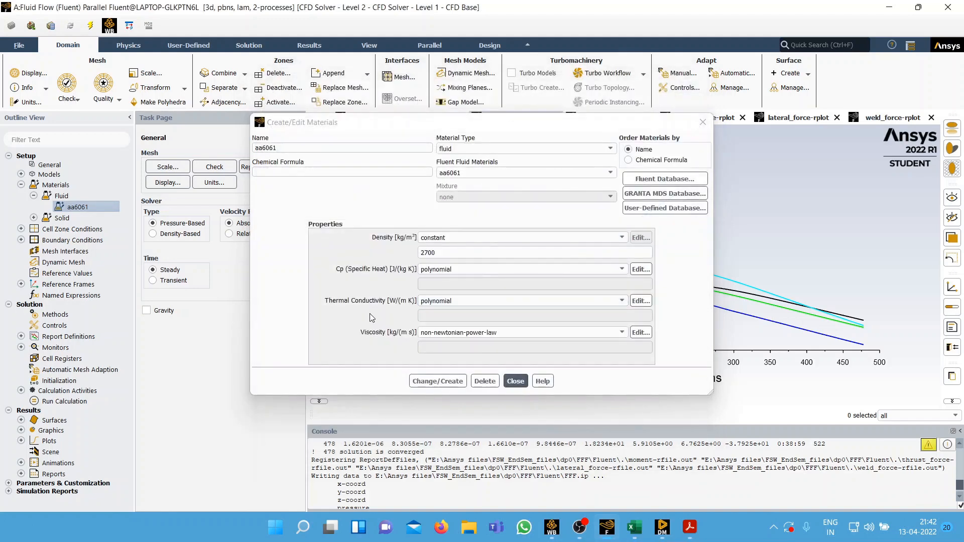
click(638, 302)
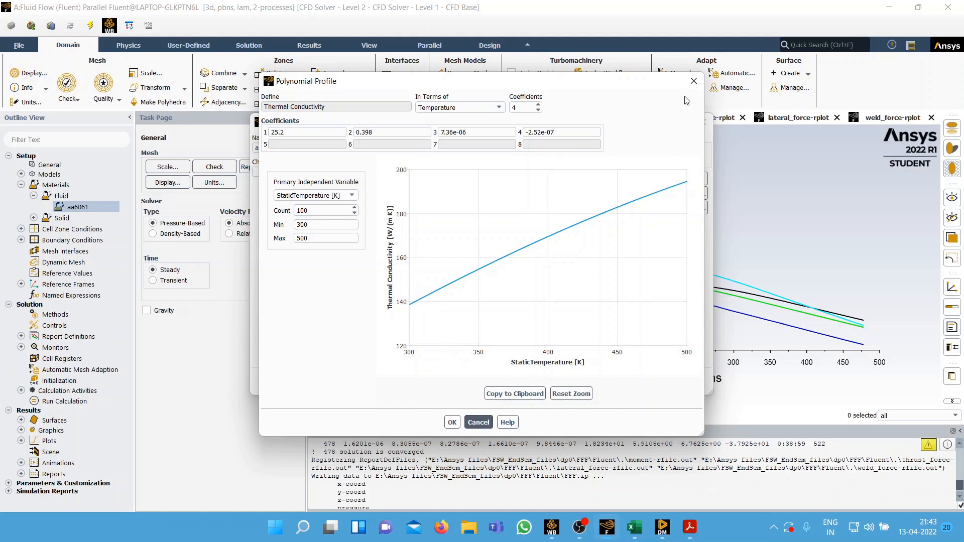
click(452, 422)
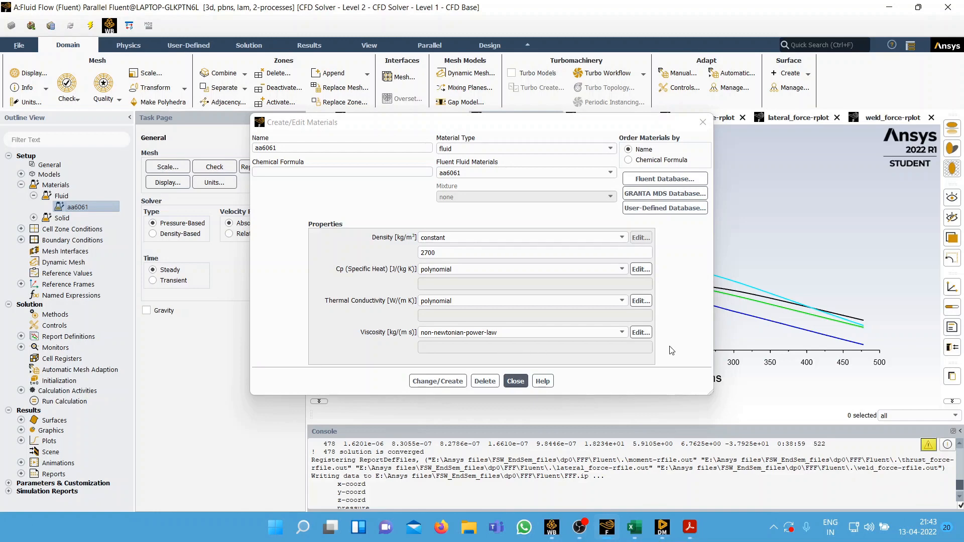
- Review the non-Newtonian power law parameters of aa6061's viscosity and close the material properties
click(640, 332)
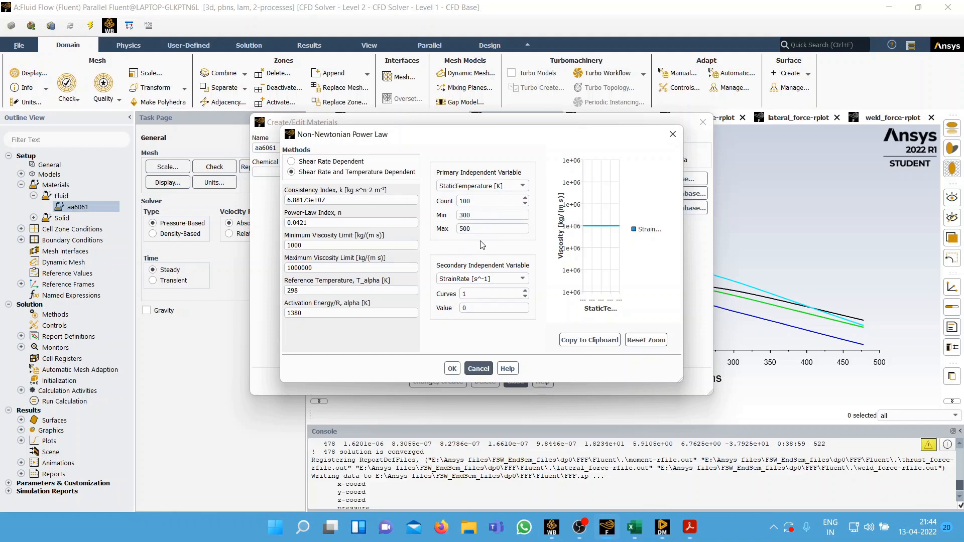
click(453, 370)
click(458, 379)
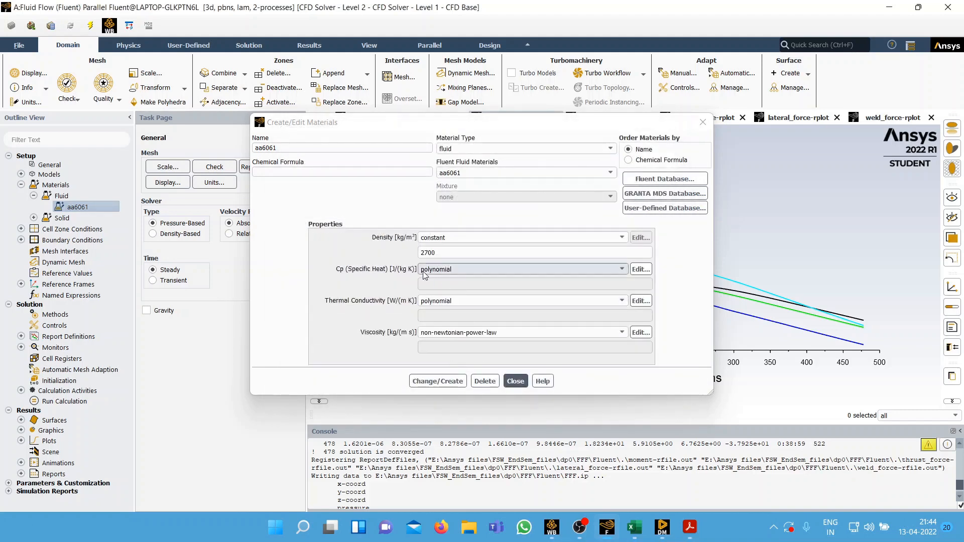
click(514, 381)
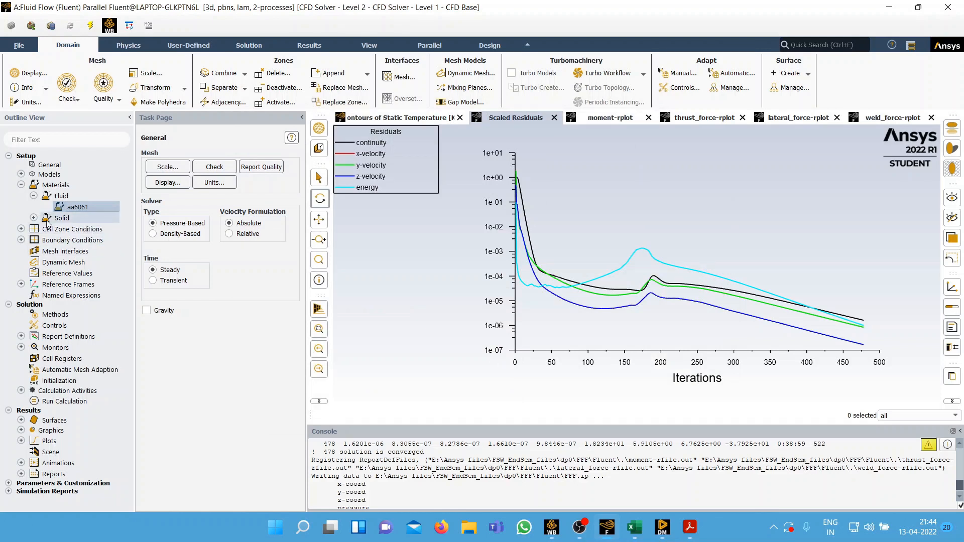
- Expand the cell zone and boundary conditions and open the velocity_inlet settings for review
click(20, 229)
click(20, 251)
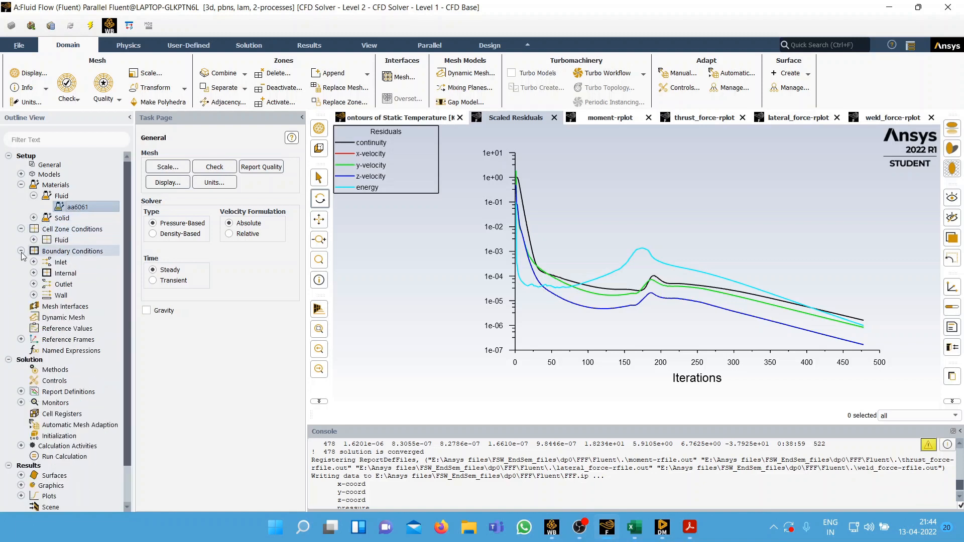
double_click(65, 266)
double_click(87, 275)
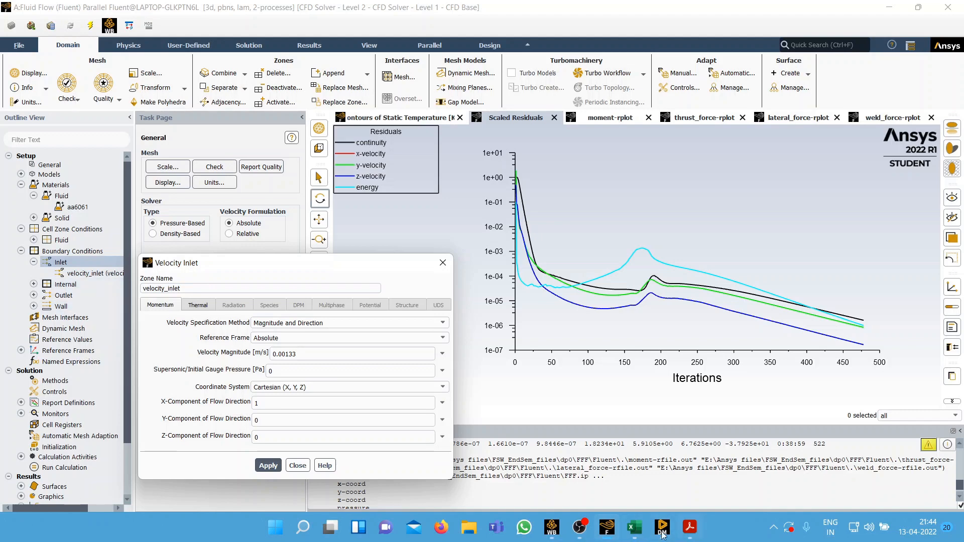
- Switch to DesignModeler, clear the Bottom_Face selection and rotate the plate to inspect its faces and edges
mouse_move(659, 533)
click(612, 468)
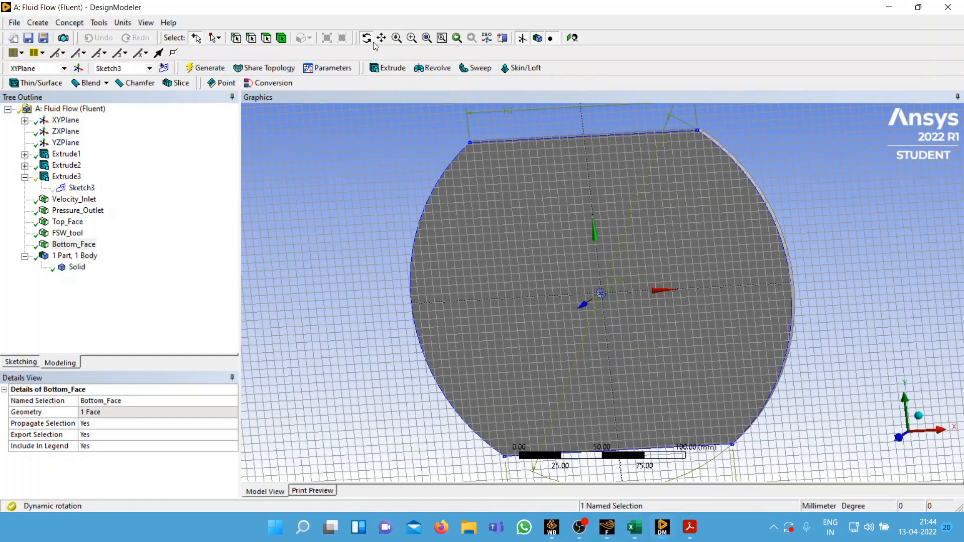
click(605, 297)
click(879, 278)
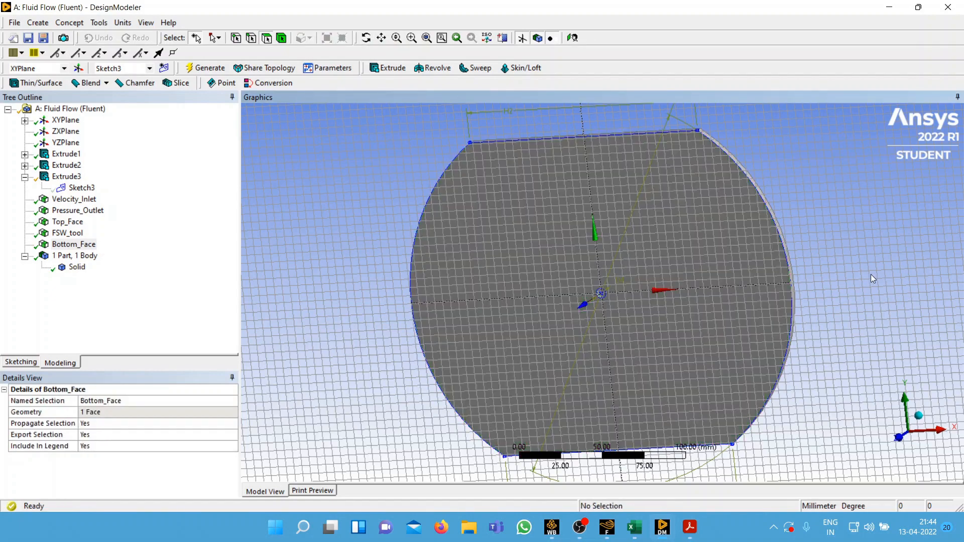
click(366, 37)
drag(359, 304, 458, 409)
drag(442, 338, 416, 286)
drag(873, 369, 714, 363)
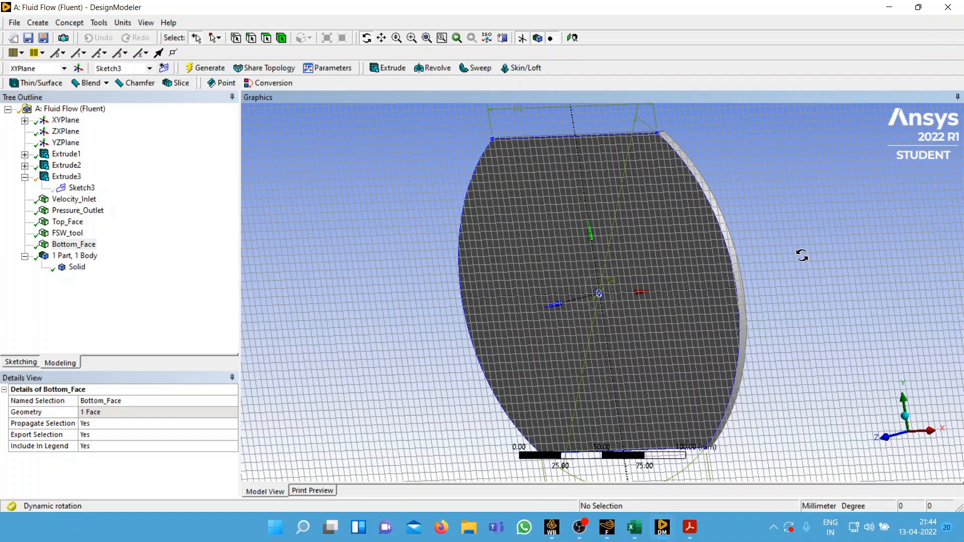
drag(800, 369, 899, 336)
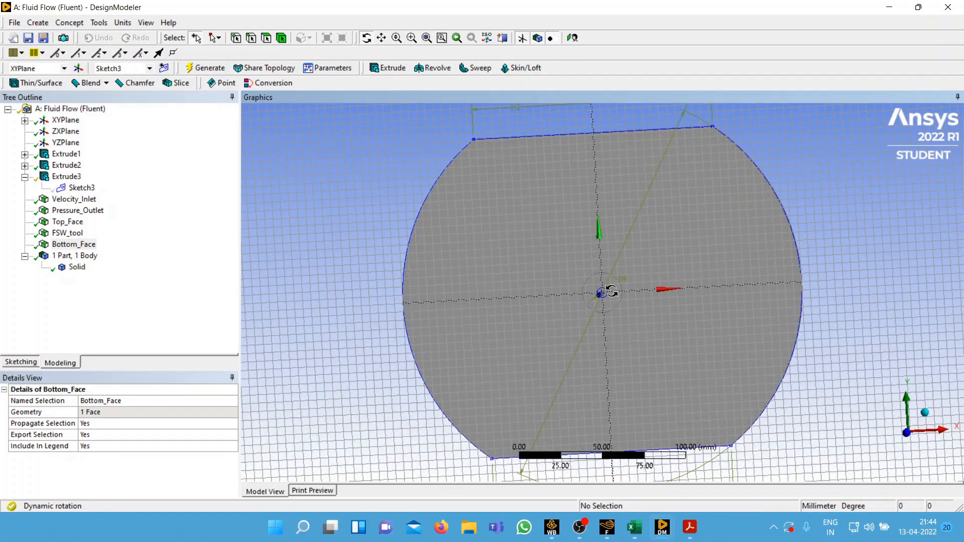
- Select the ring-shaped tool shoulder face around the central pin hole to inspect it
scroll(602, 278, down, 2)
scroll(602, 293, up, 5)
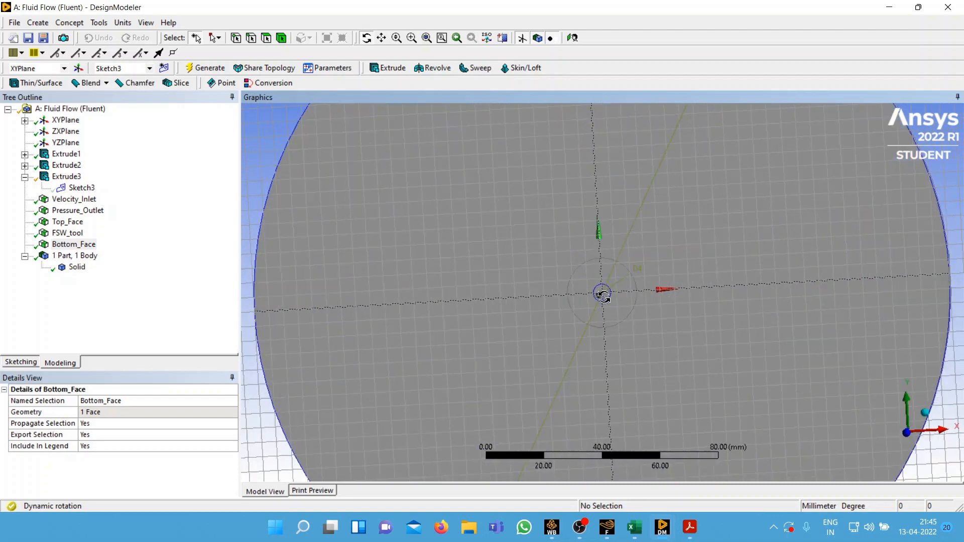
click(580, 312)
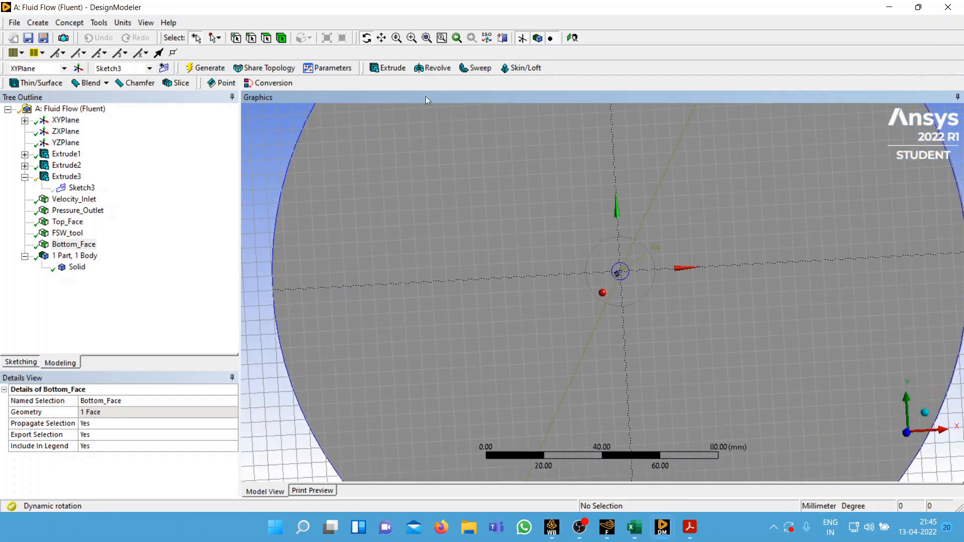
click(367, 39)
click(617, 289)
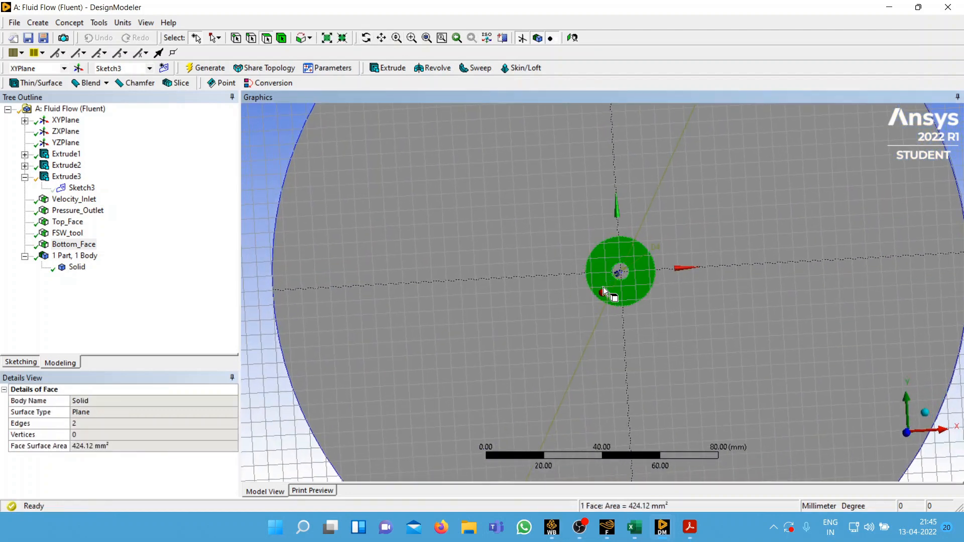
click(620, 275)
click(610, 289)
scroll(604, 301, down, 3)
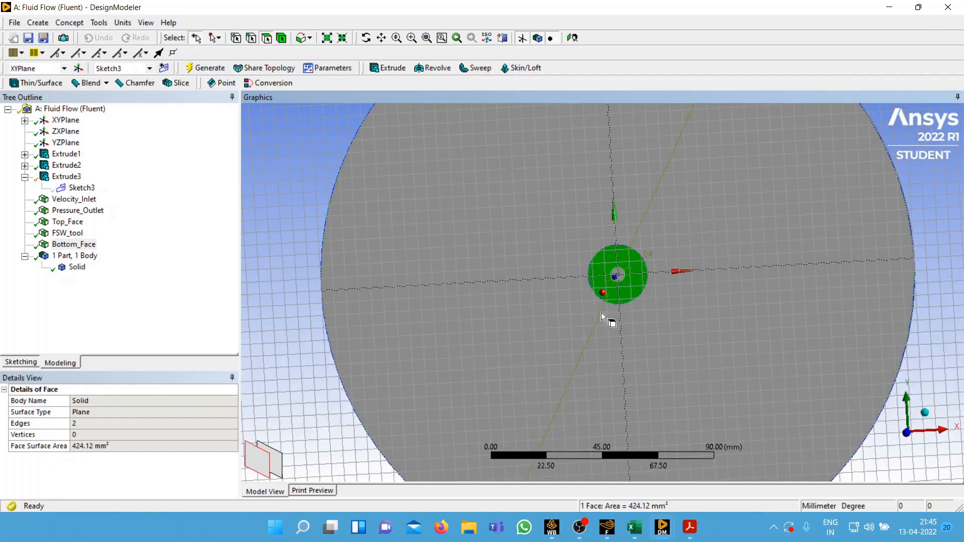
- Glance at the problem statement PDF, return to Fluent, review the inlet's velocity magnitude and close the velocity_inlet settings
mouse_move(689, 527)
click(690, 532)
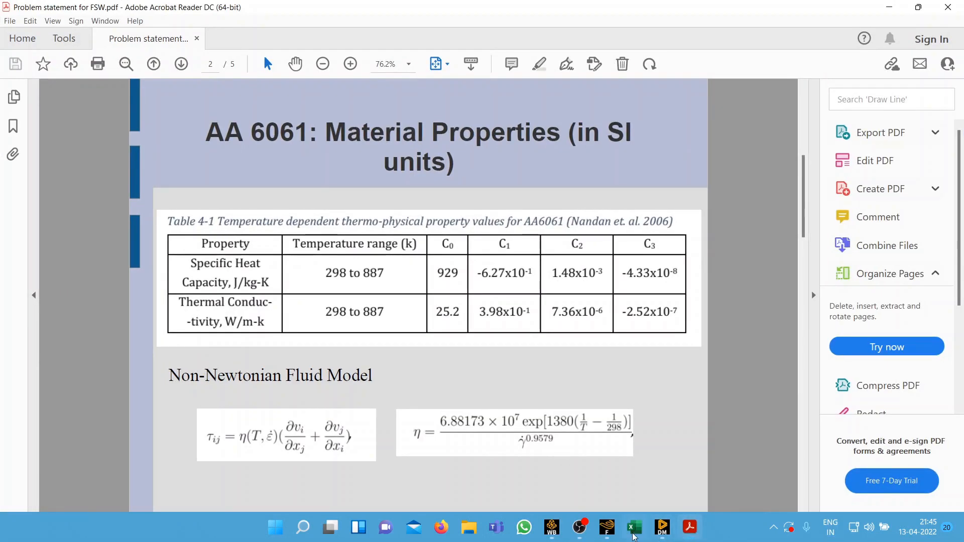
click(606, 532)
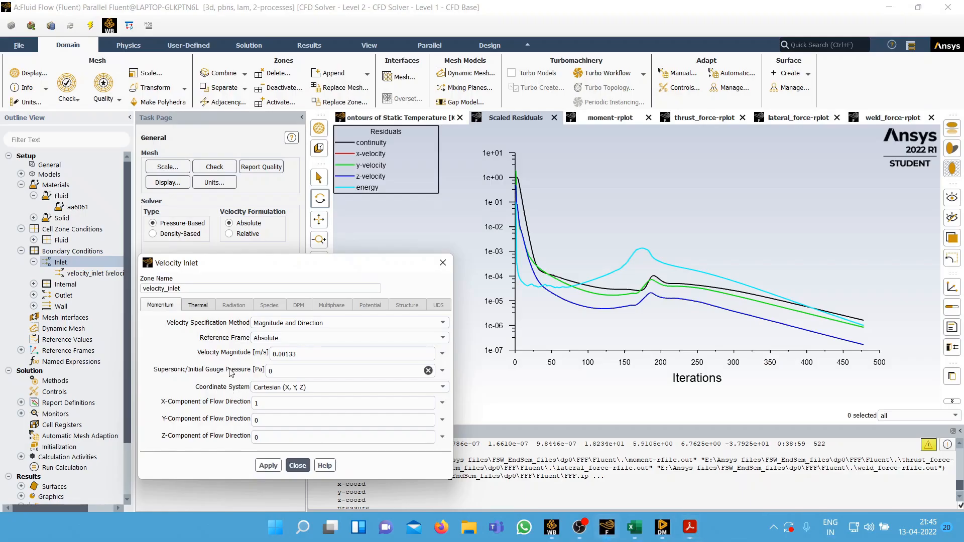
click(274, 353)
click(297, 465)
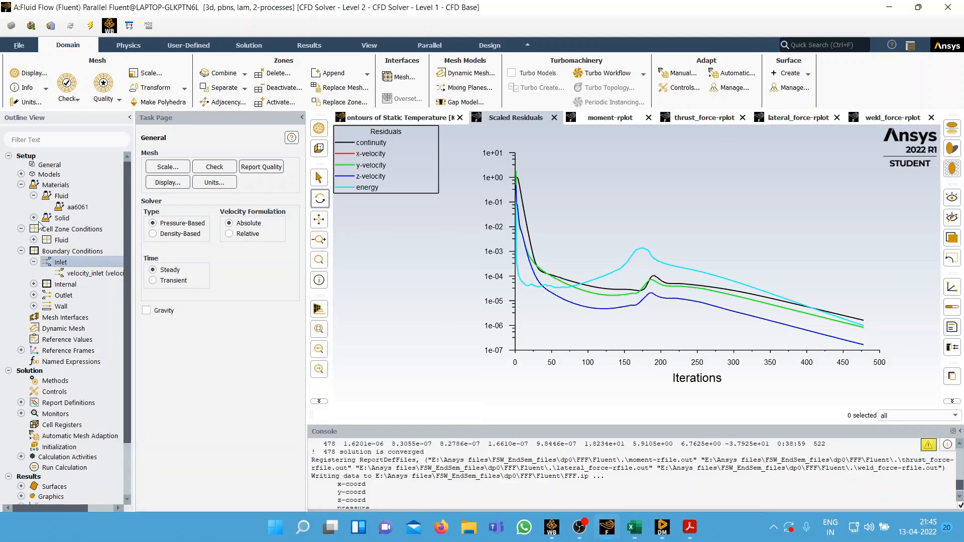
- Expand the outlet boundaries, review the pressure_outlet momentum settings and close them unchanged
double_click(74, 296)
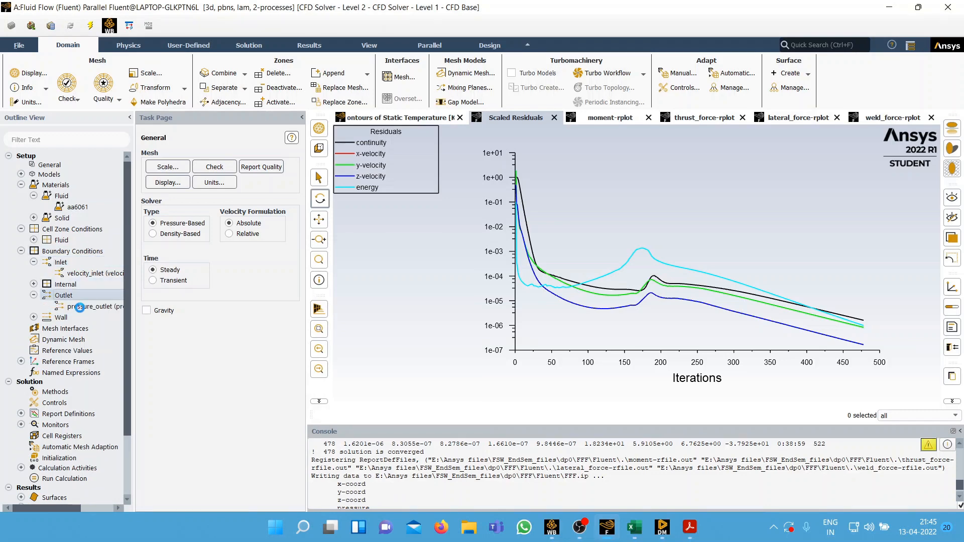
double_click(80, 307)
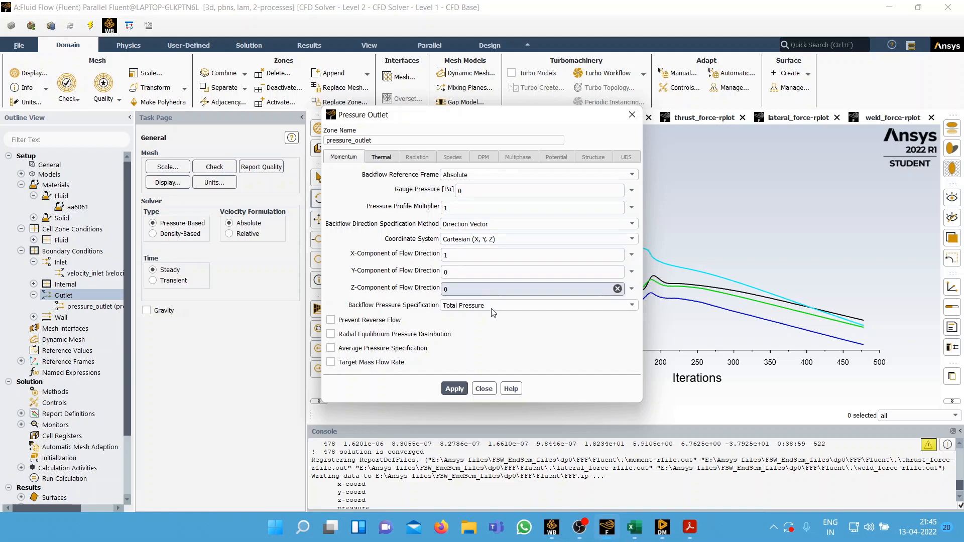
click(481, 392)
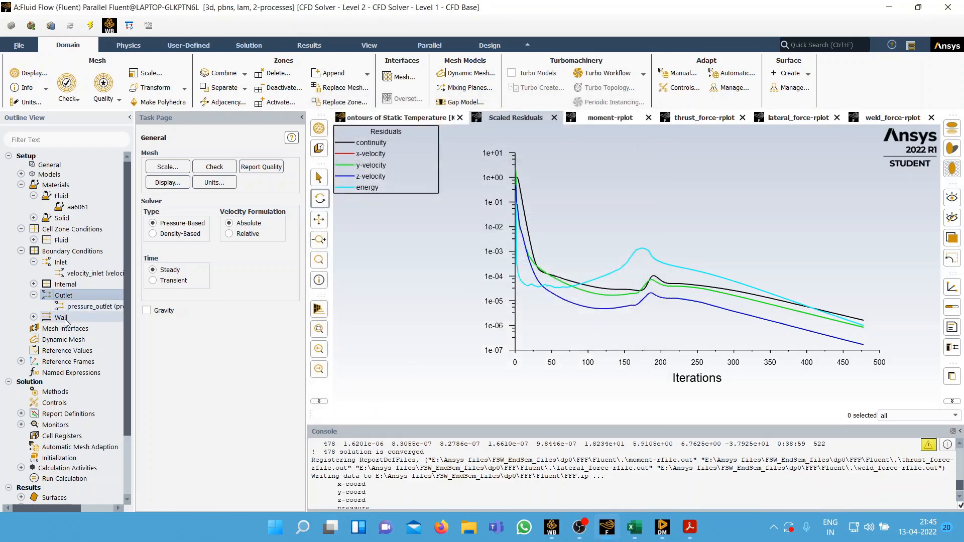
- Review the bottom_face wall's thermal and momentum settings and check the welding speed on page 1 of the problem statement PDF
double_click(62, 318)
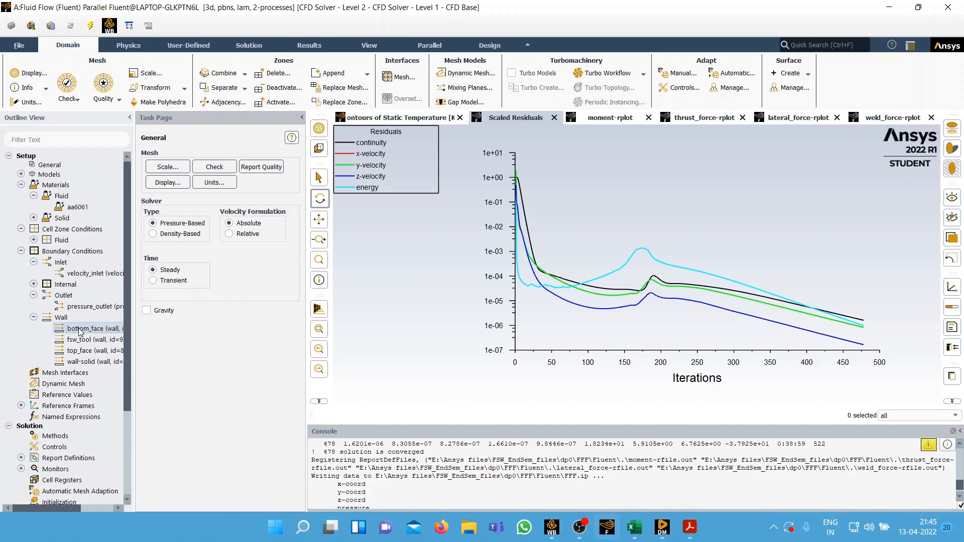
double_click(81, 327)
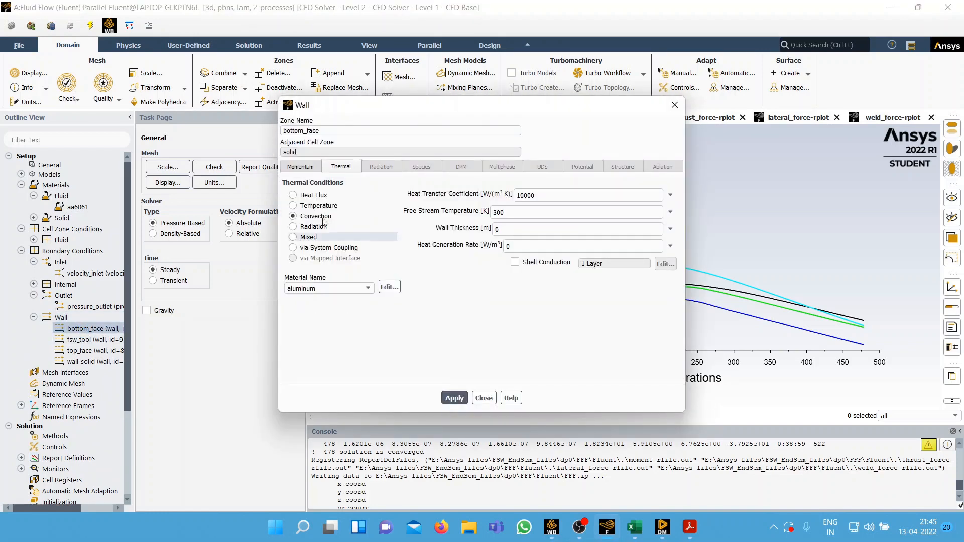
click(310, 169)
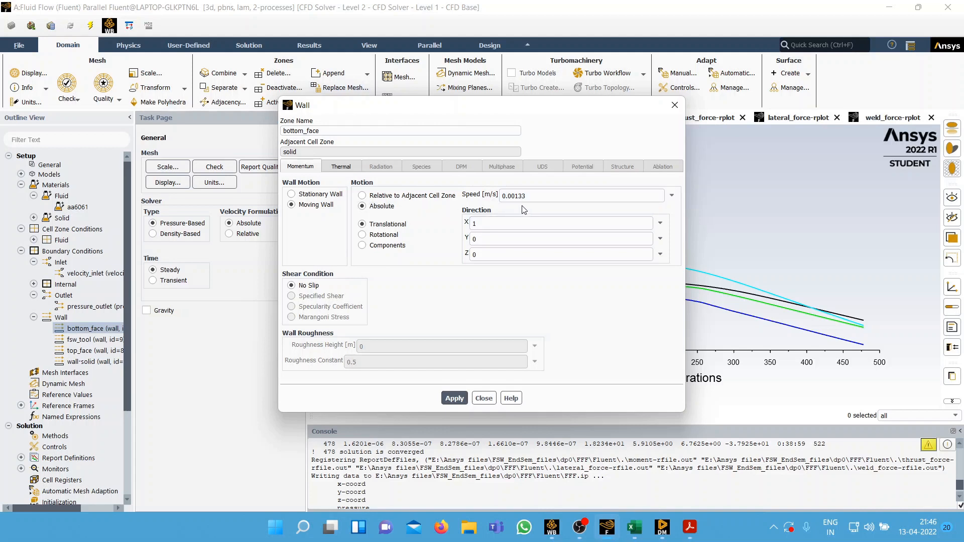
click(688, 535)
scroll(602, 437, up, 2)
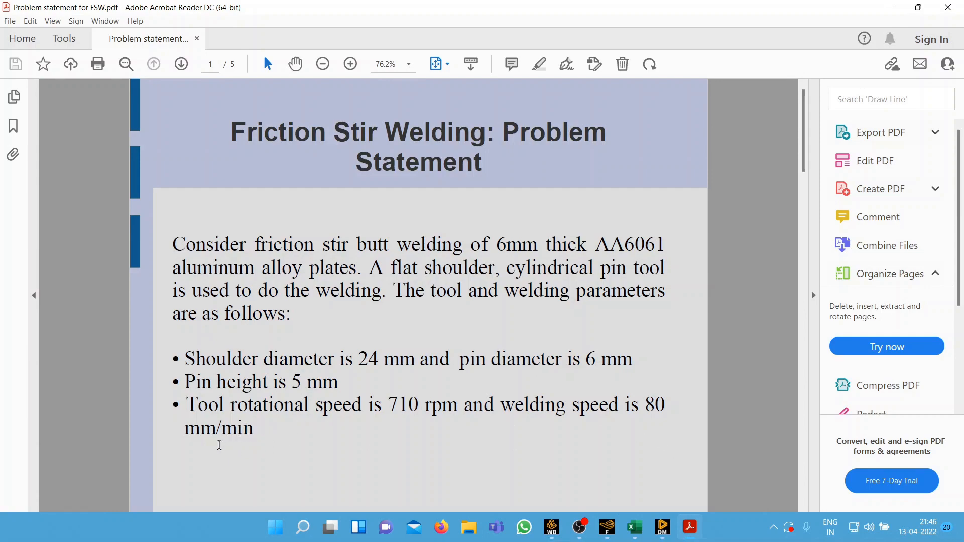
- Switch back to Fluent, close the bottom_face settings, and review the fsw_tool wall's thermal and momentum settings
mouse_move(666, 532)
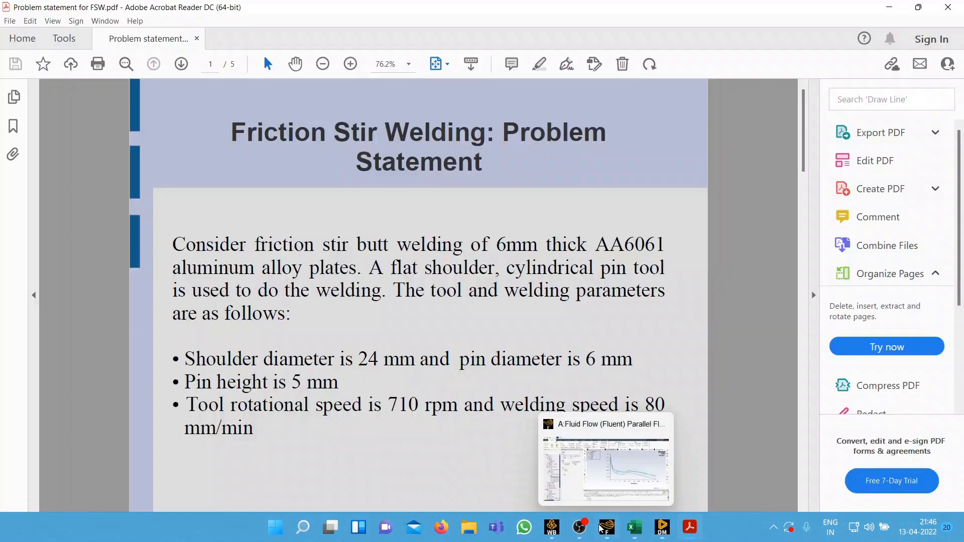
click(605, 528)
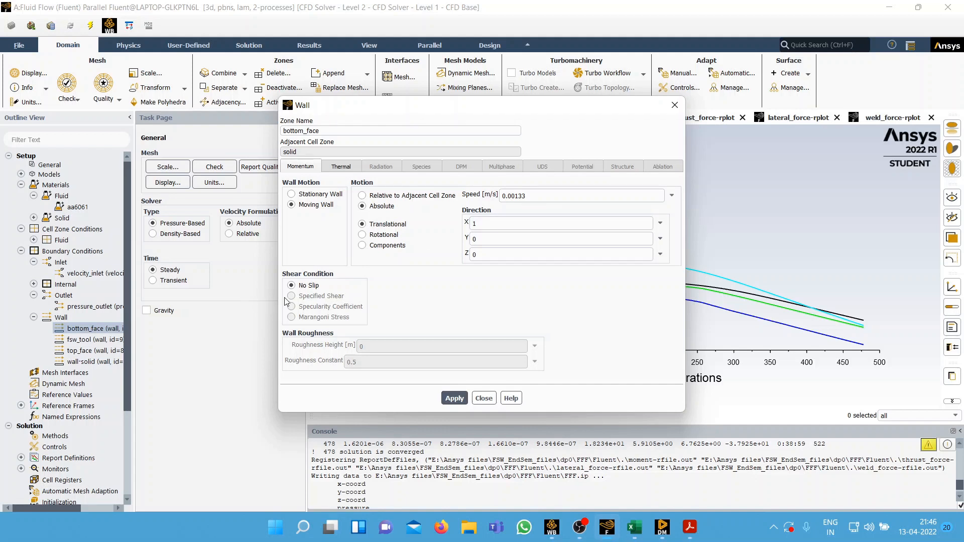
click(483, 399)
double_click(93, 340)
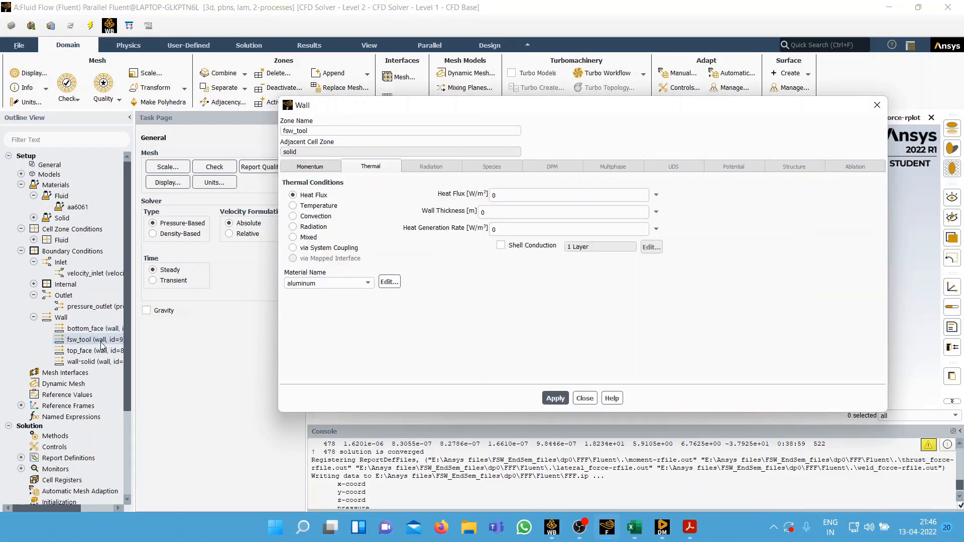
click(311, 167)
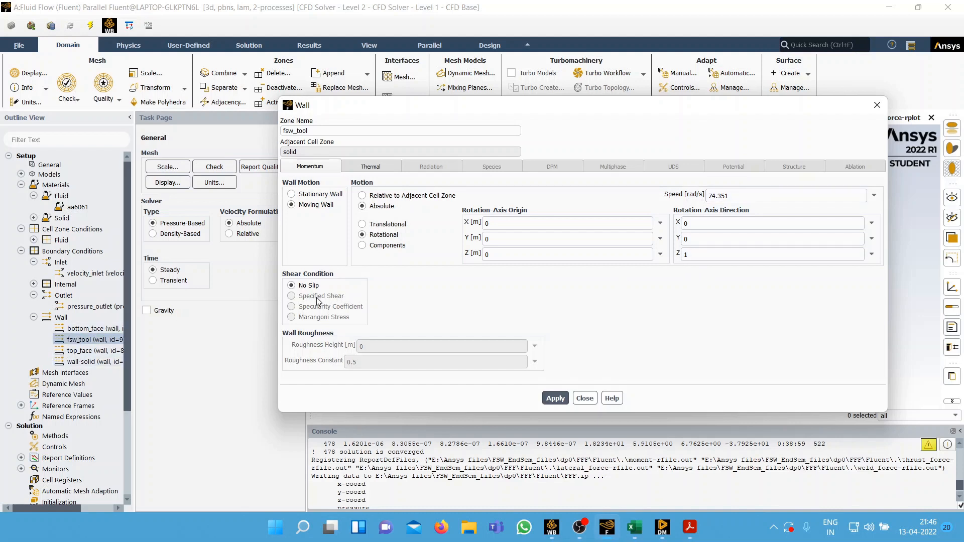
click(584, 398)
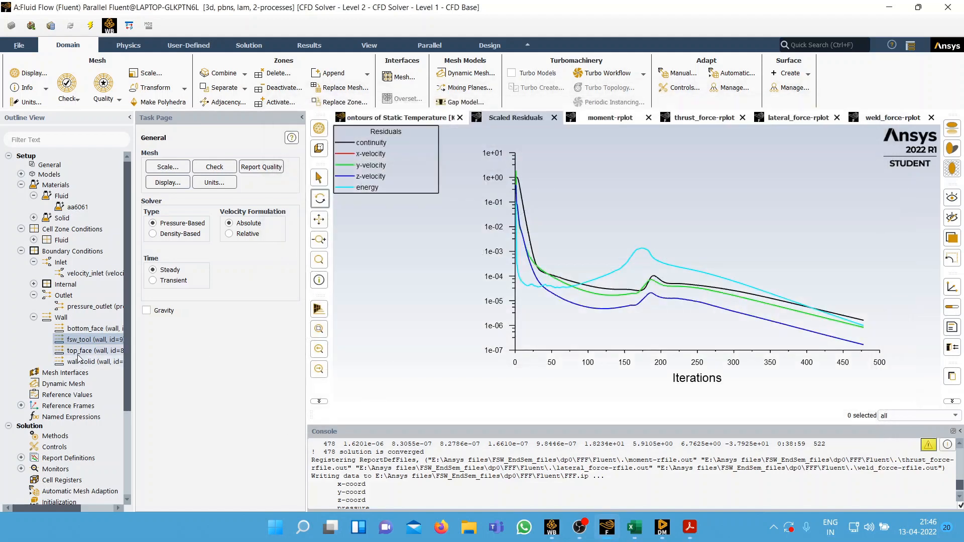
- Review the top_face wall's thermal conditions and momentum settings, and close them unchanged
double_click(82, 350)
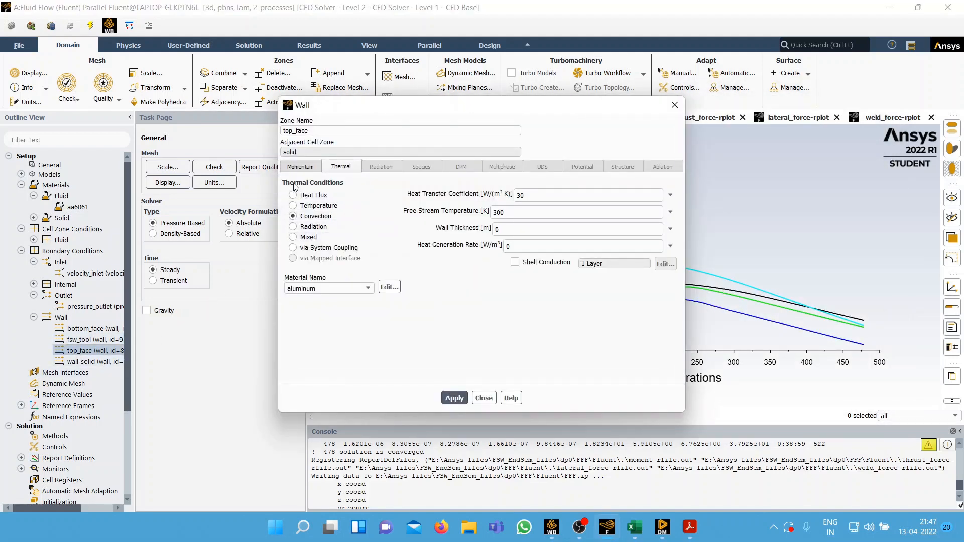
click(305, 167)
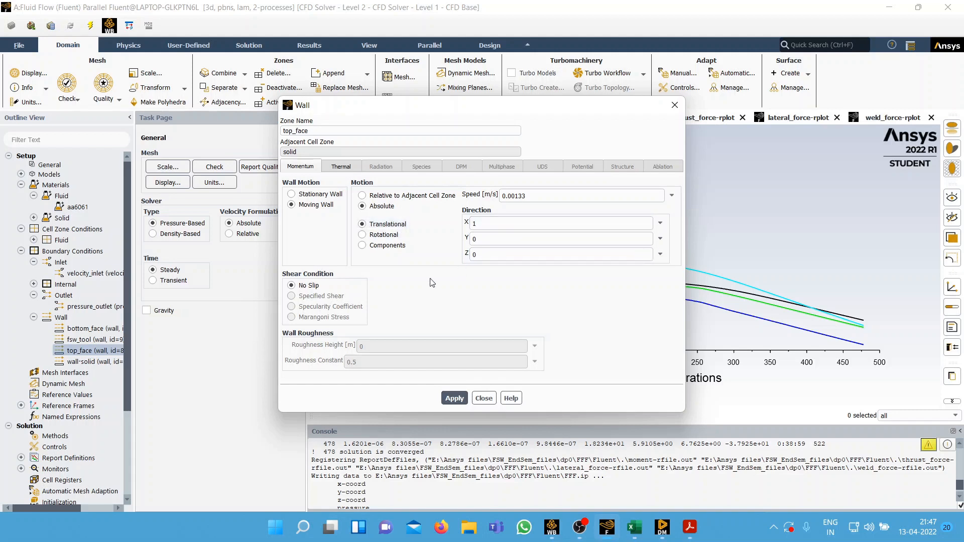
click(329, 168)
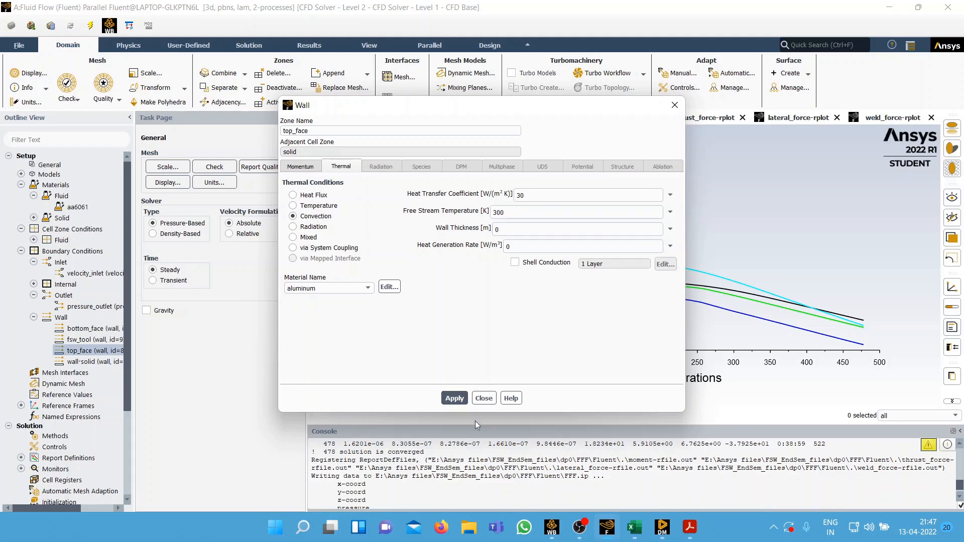
click(483, 399)
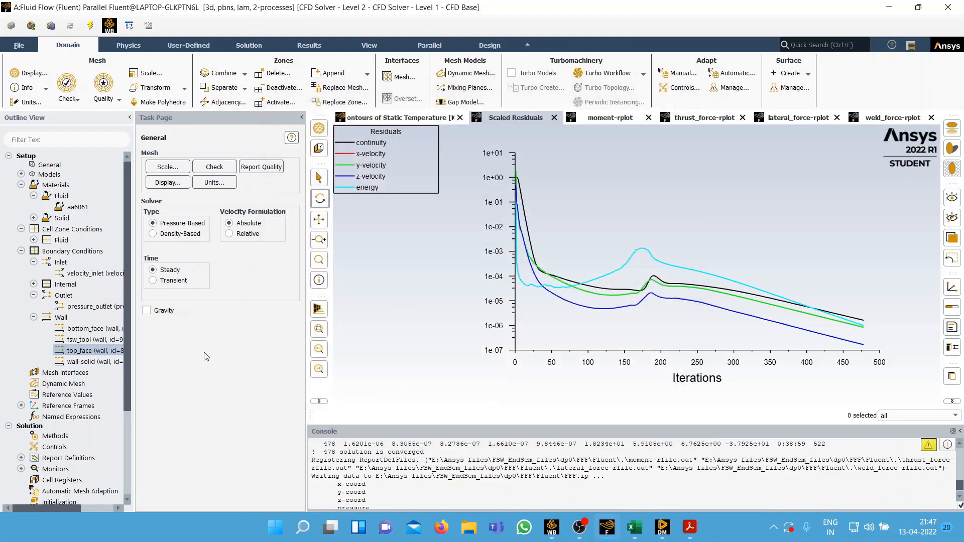
- Reopen the bottom_face wall to review its motion and convection settings, and close it unchanged
double_click(75, 331)
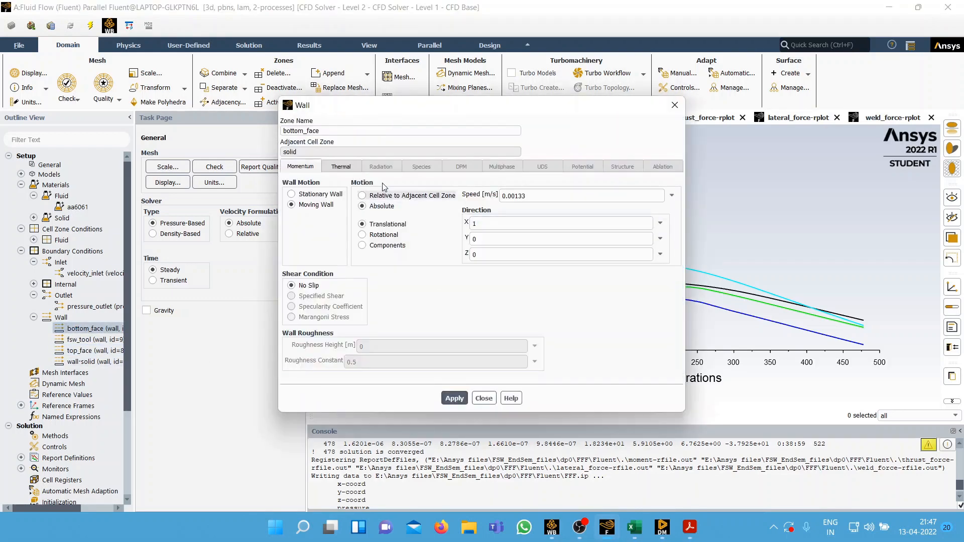
click(343, 167)
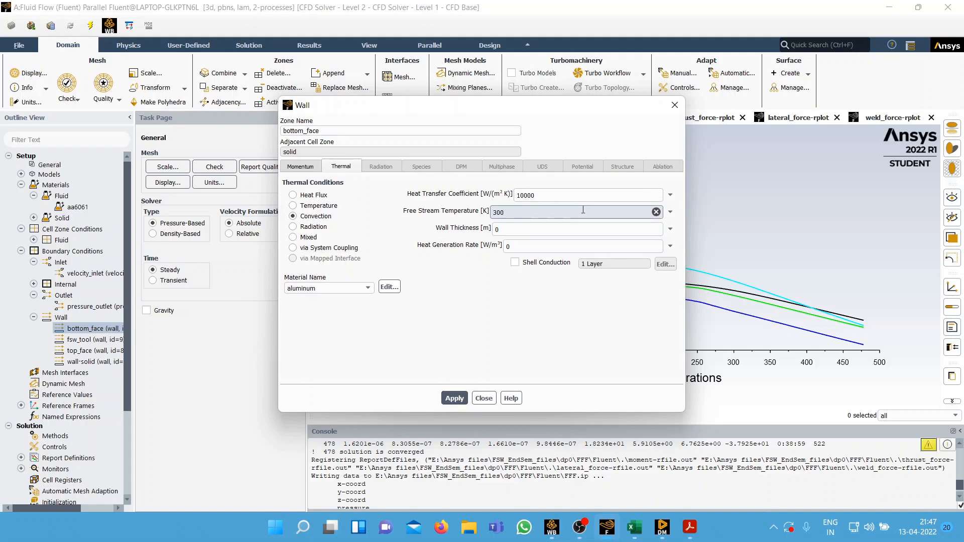
click(484, 398)
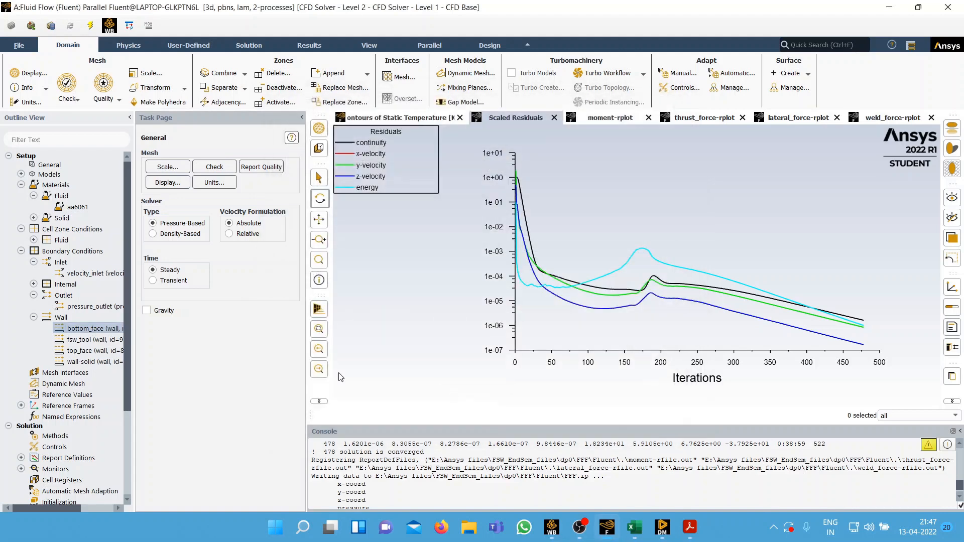
- Collapse the wall boundaries and review the list of report definitions for the tool forces and torque
scroll(83, 359, down, 2)
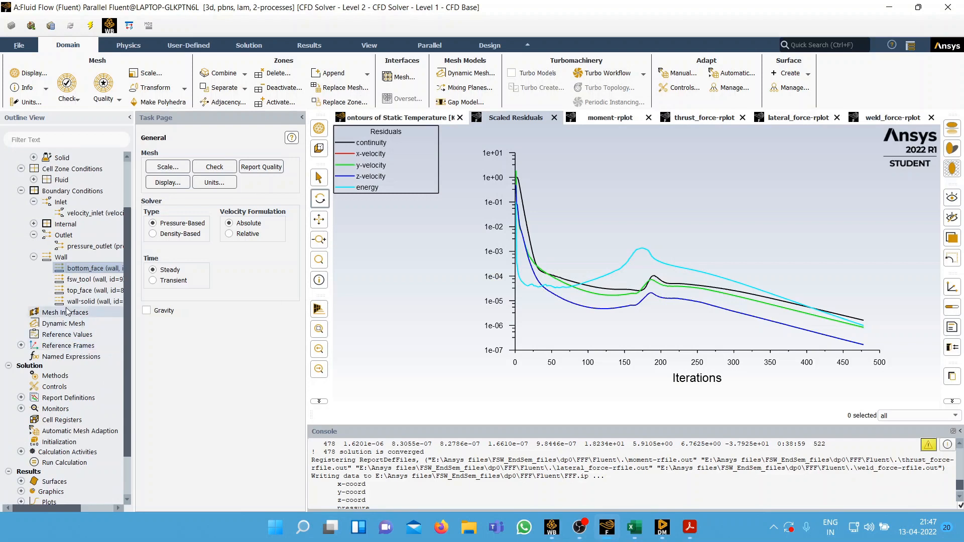
click(33, 257)
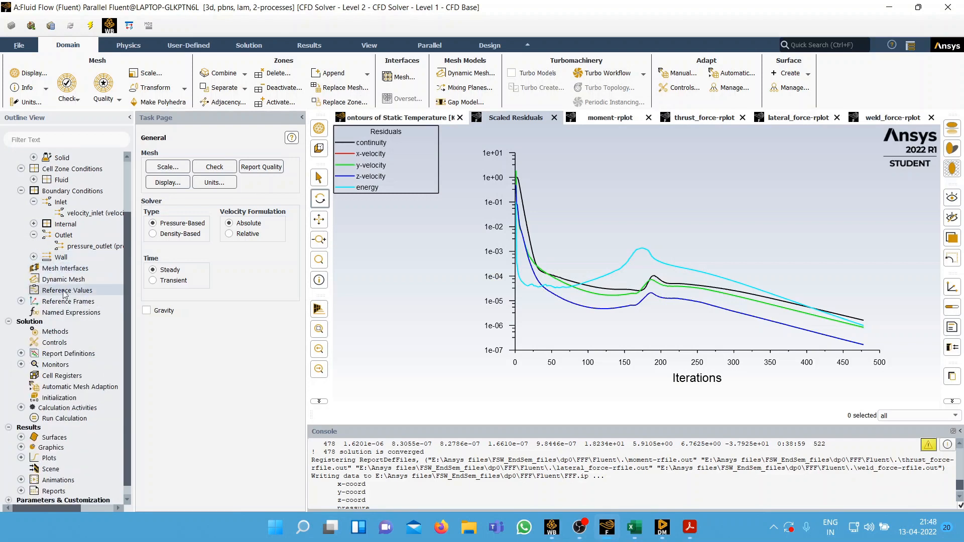
scroll(57, 326, down, 1)
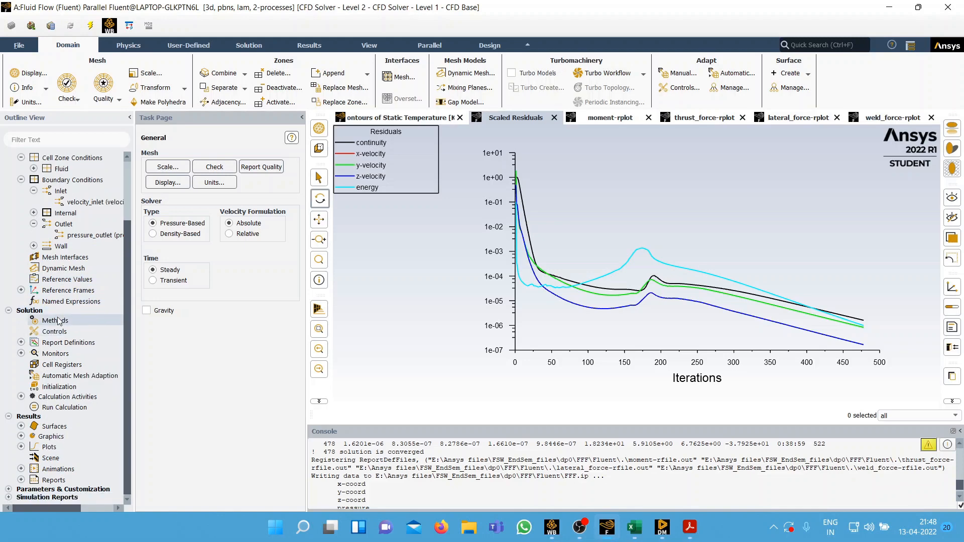
double_click(94, 345)
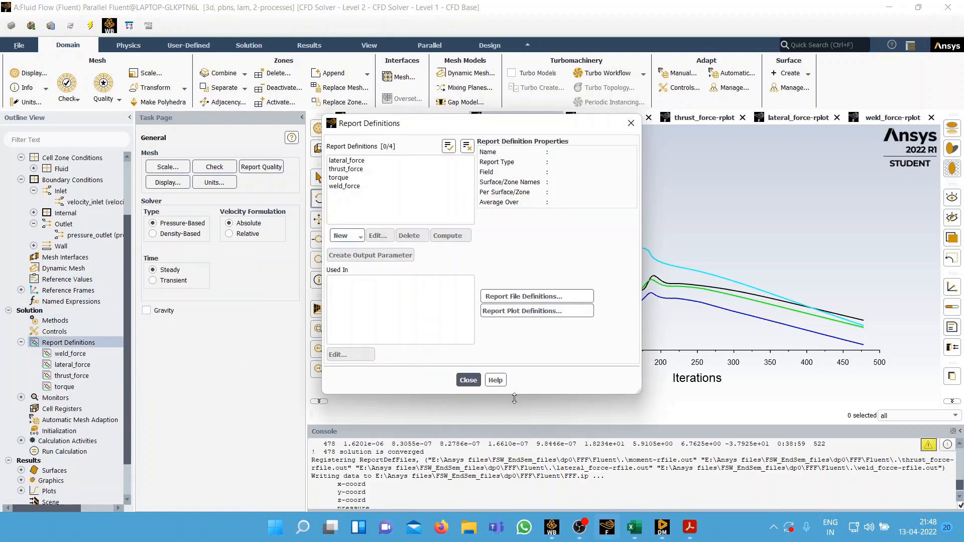
click(470, 382)
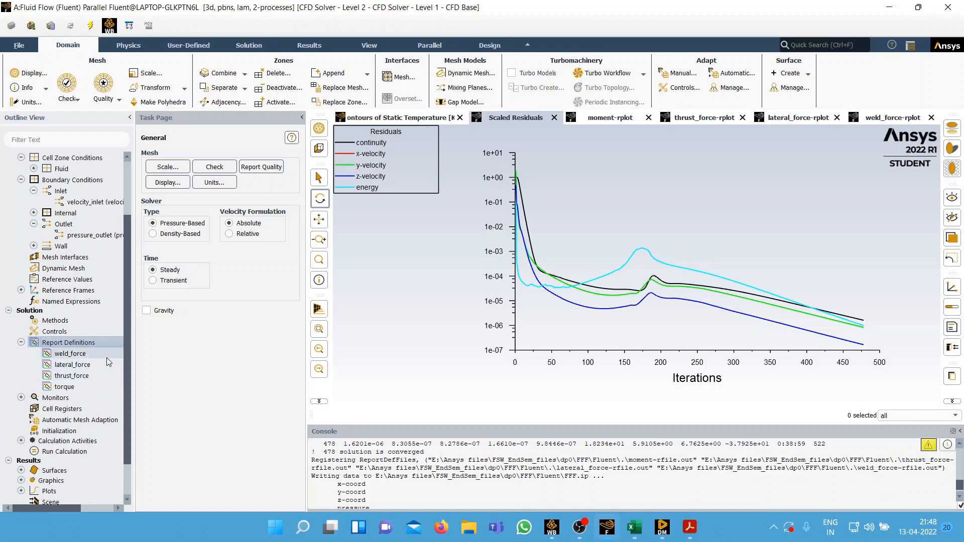
- Expand the solution monitors and open the solution initialization settings to review the initialization method
scroll(91, 385, down, 1)
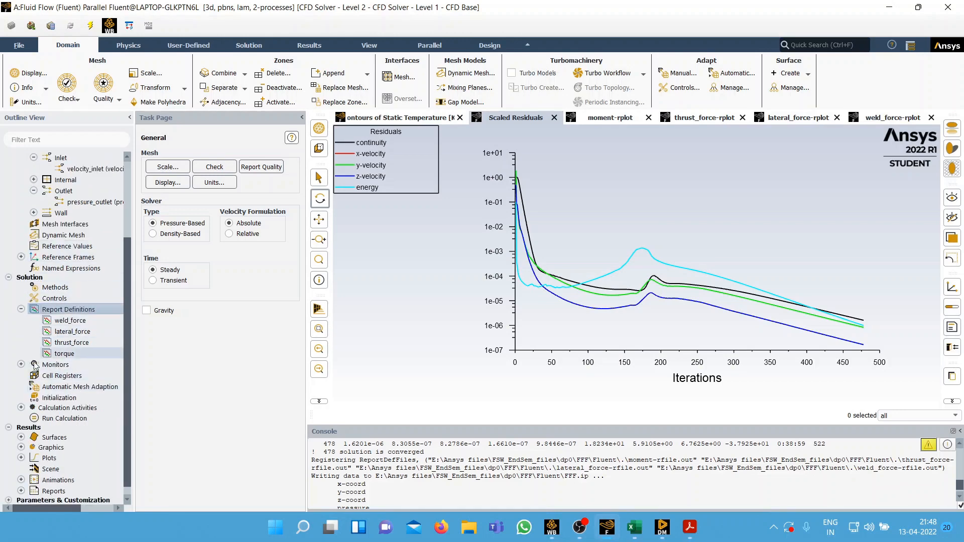
scroll(73, 291, up, 1)
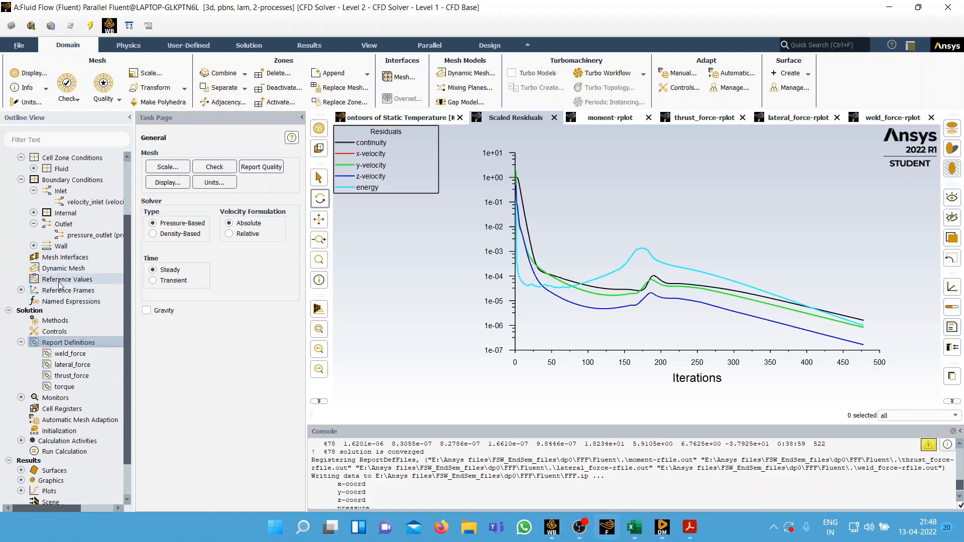
scroll(59, 284, up, 2)
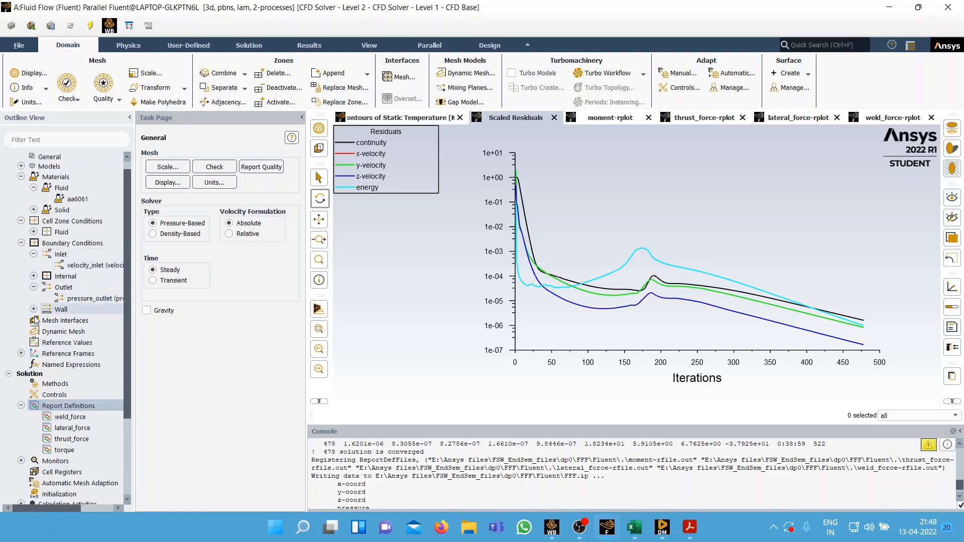
scroll(38, 321, down, 3)
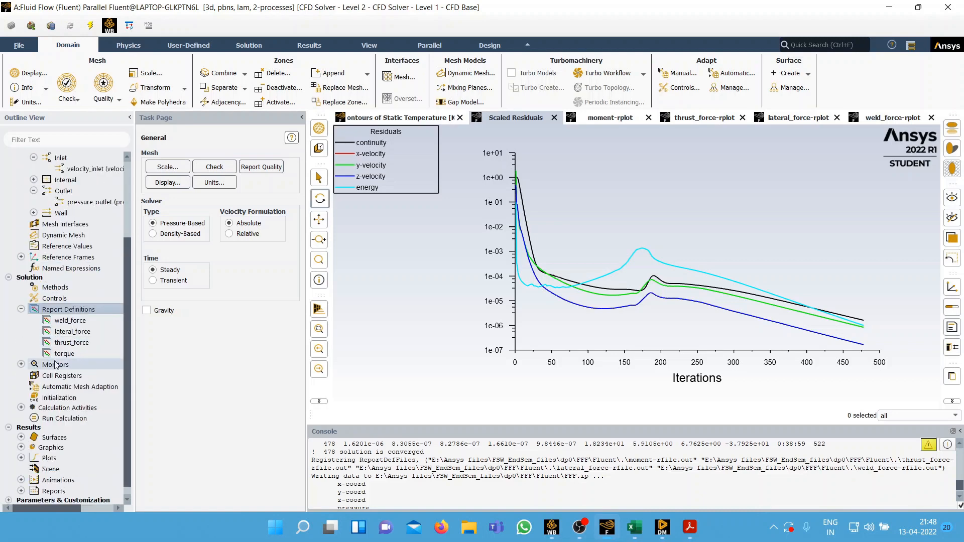
click(22, 365)
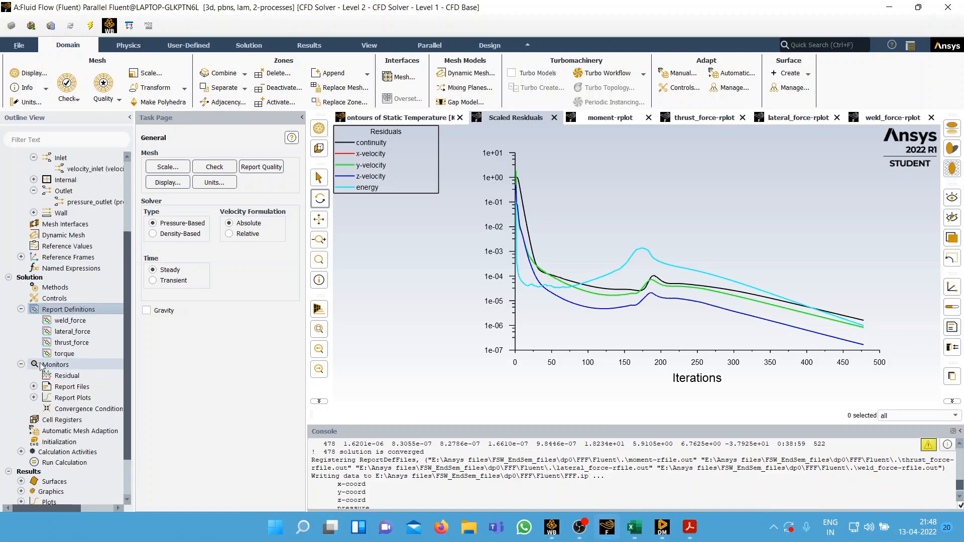
scroll(83, 375, down, 1)
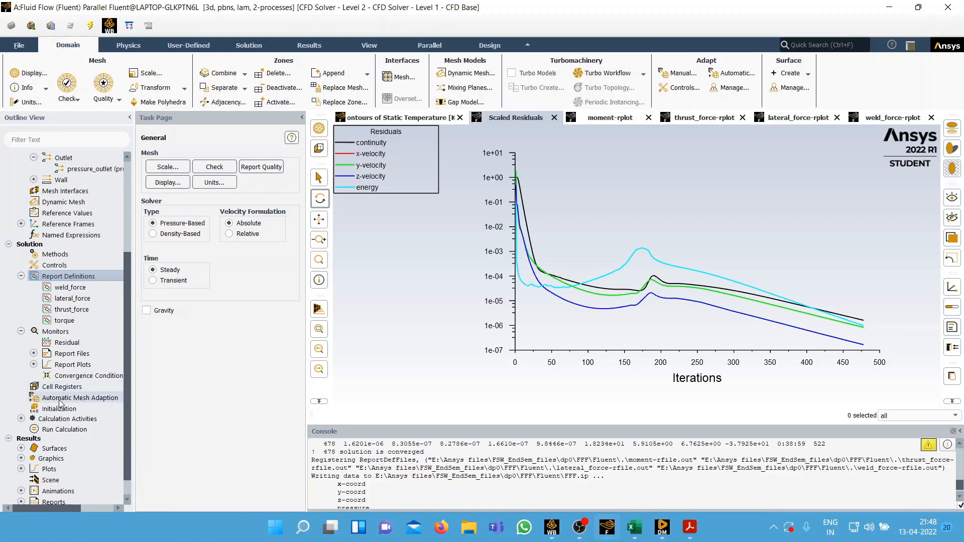
scroll(59, 402, down, 1)
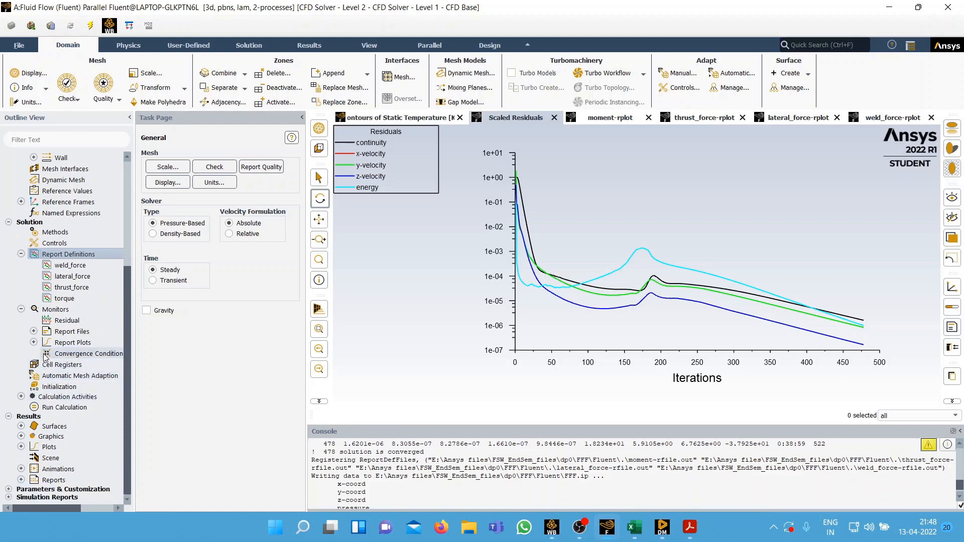
click(50, 388)
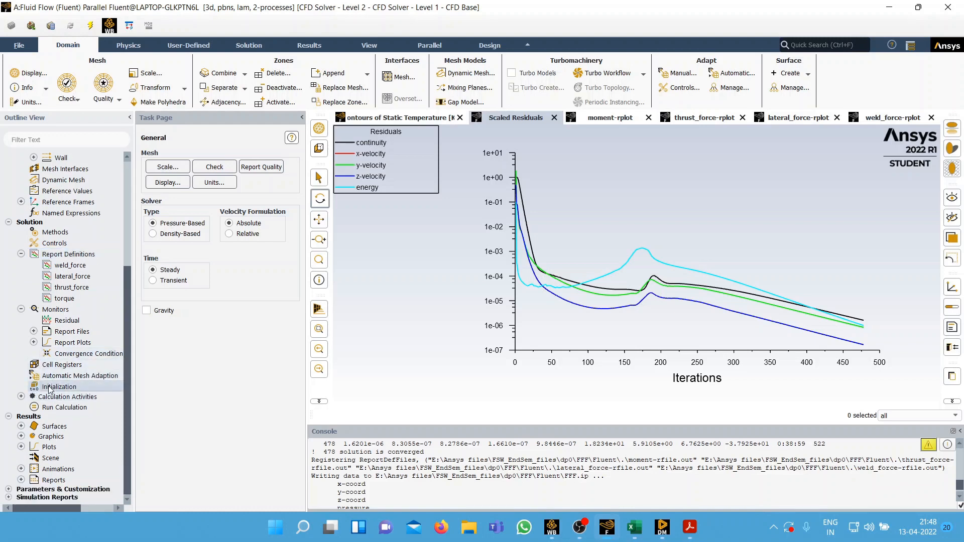
double_click(56, 390)
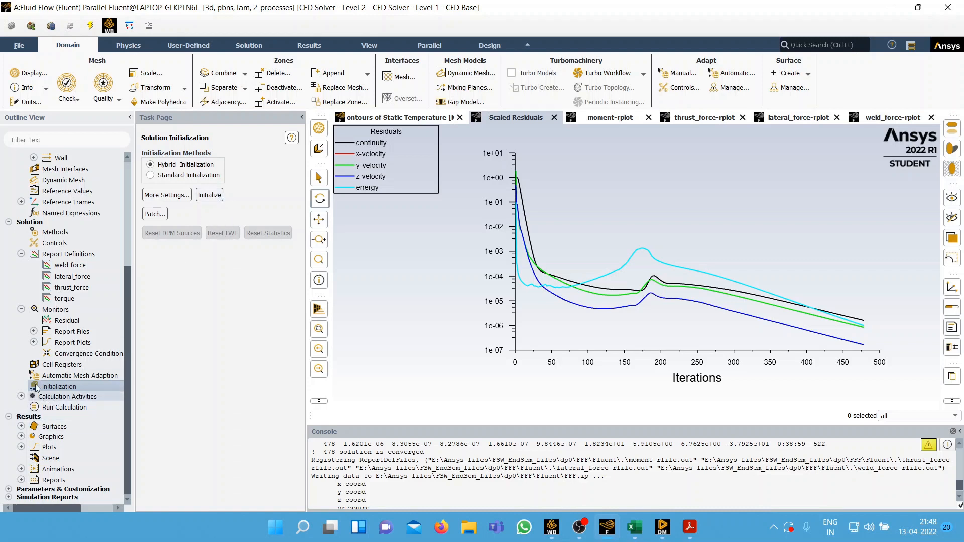
- Open the Run Calculation settings and examine the iteration history and force values in the console
double_click(50, 407)
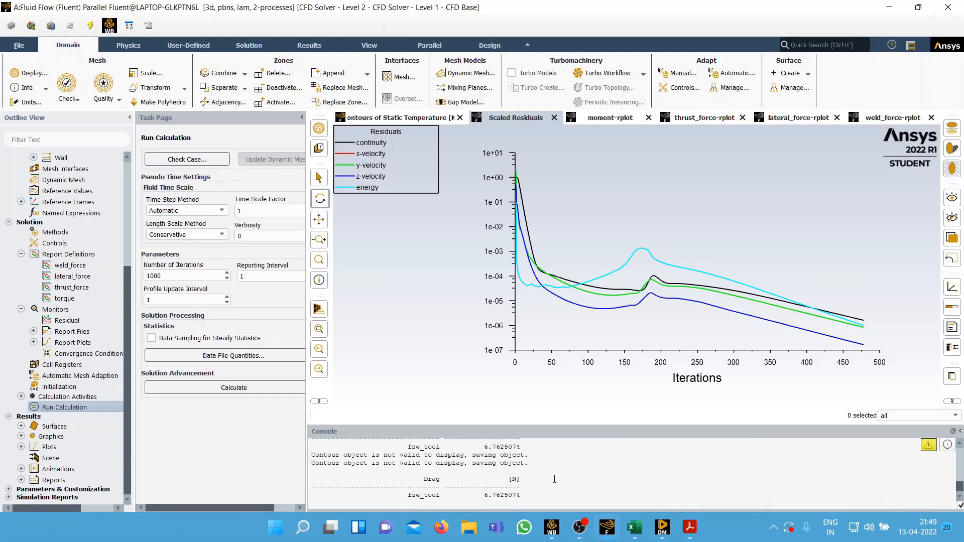
scroll(573, 475, up, 3)
scroll(408, 462, down, 3)
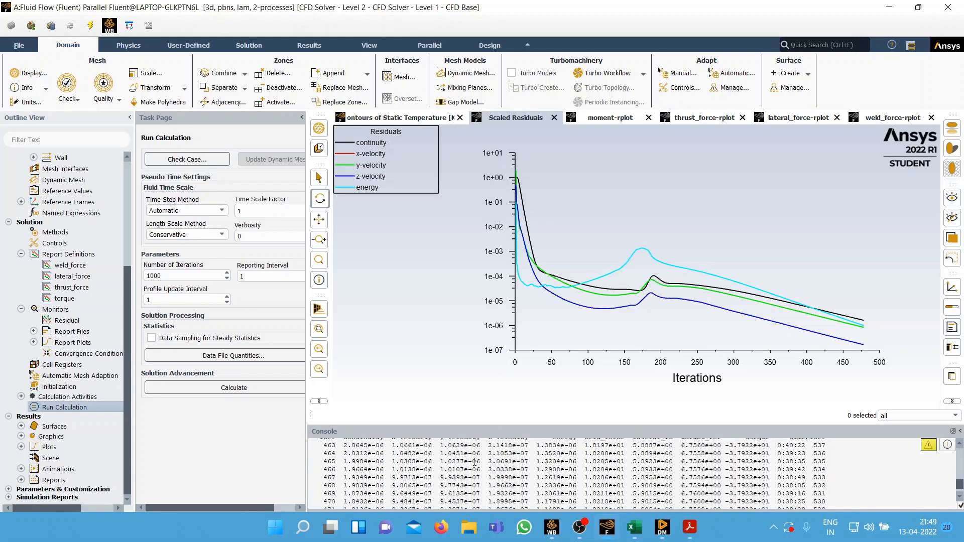
scroll(402, 467, up, 3)
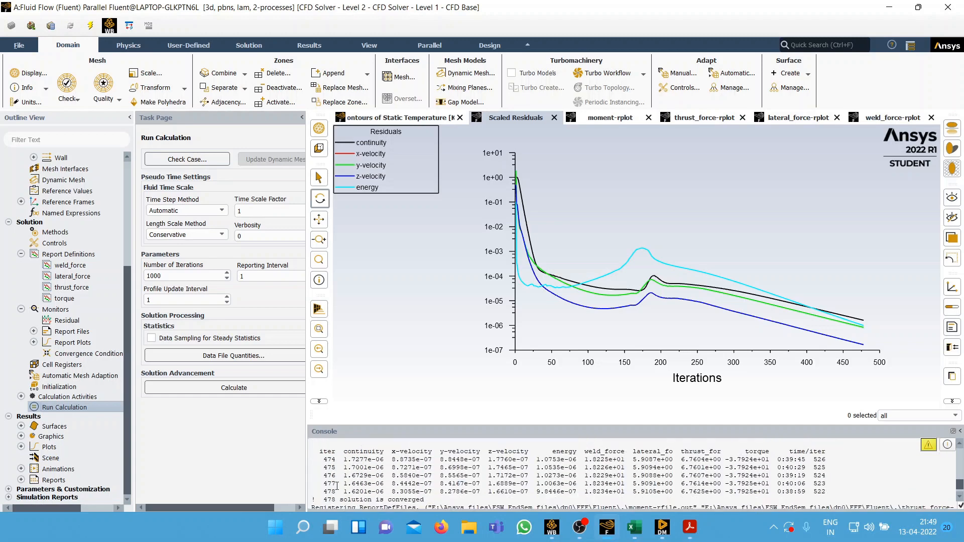
scroll(336, 485, down, 3)
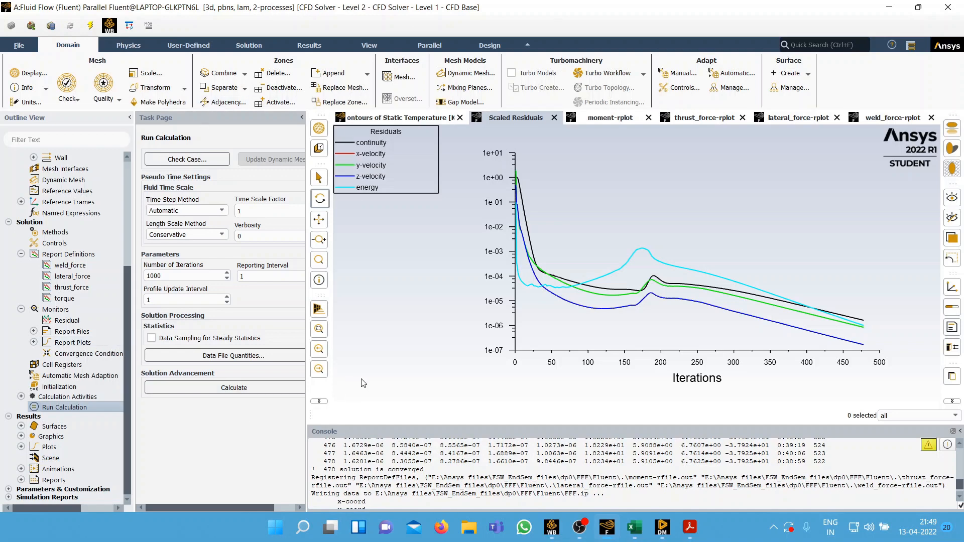
- Open contour-1 from the results graphics and display its filled static temperature contour on the weld-trans-section surface
click(61, 436)
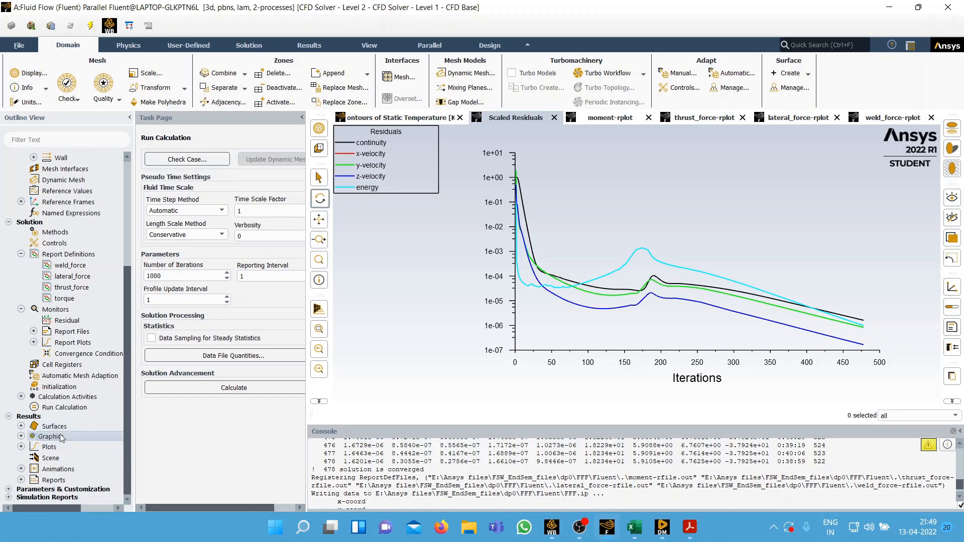
double_click(66, 438)
scroll(66, 440, down, 2)
double_click(68, 403)
click(81, 437)
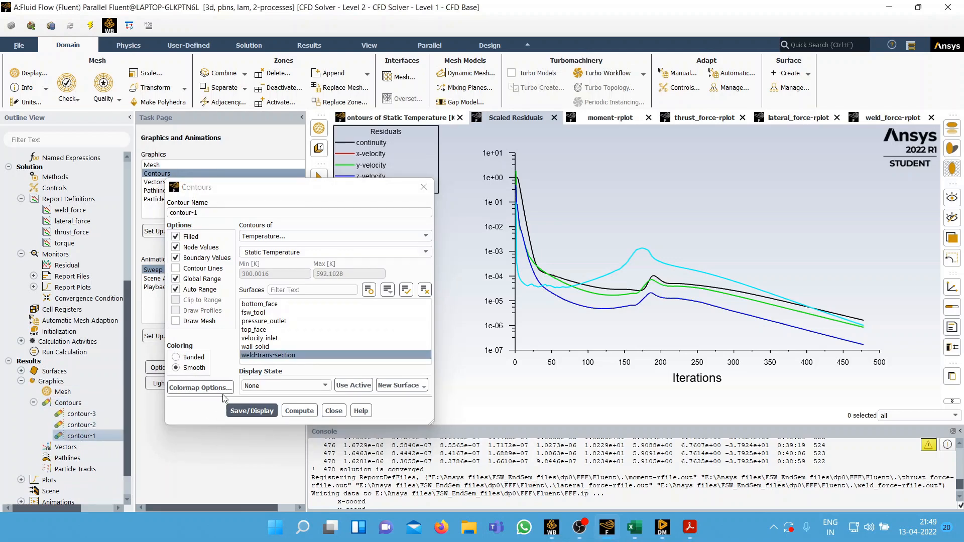
click(284, 355)
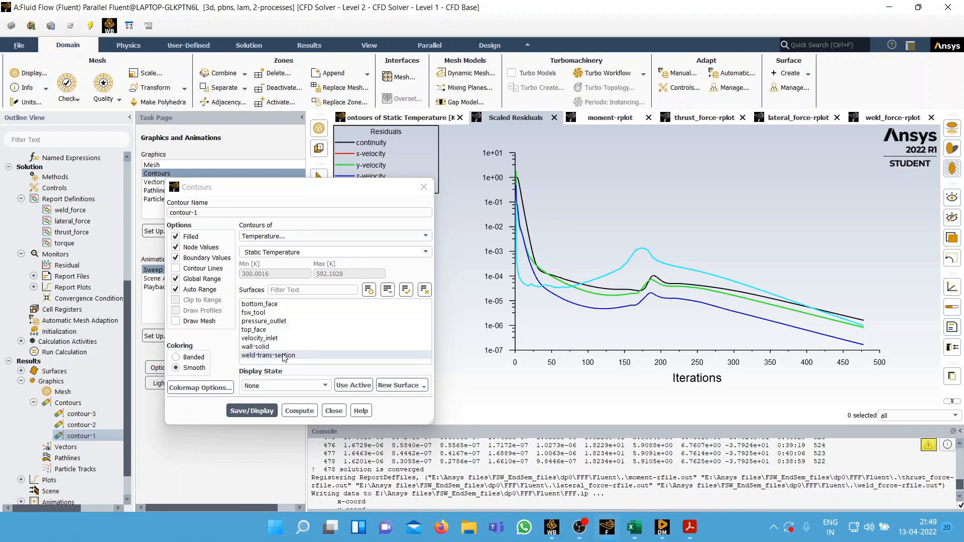
click(316, 356)
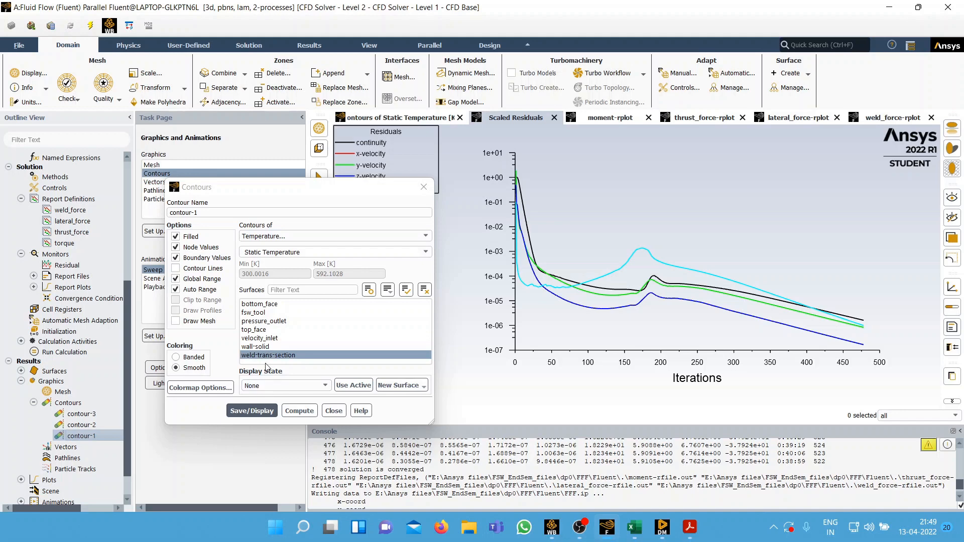
click(269, 413)
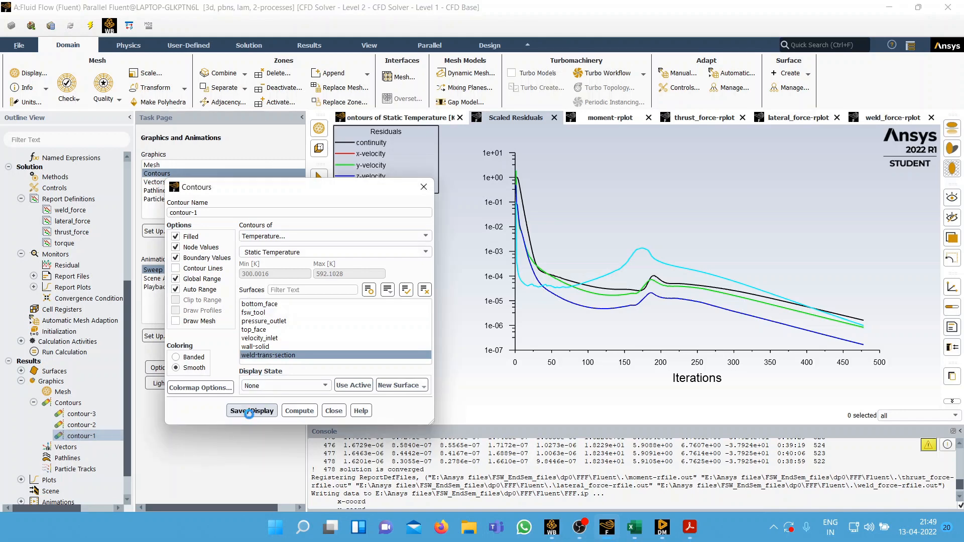
- Examine contour-1's static temperature distribution around the tool cavity from the X-axis side view, then close its contour settings
scroll(831, 228, up, 5)
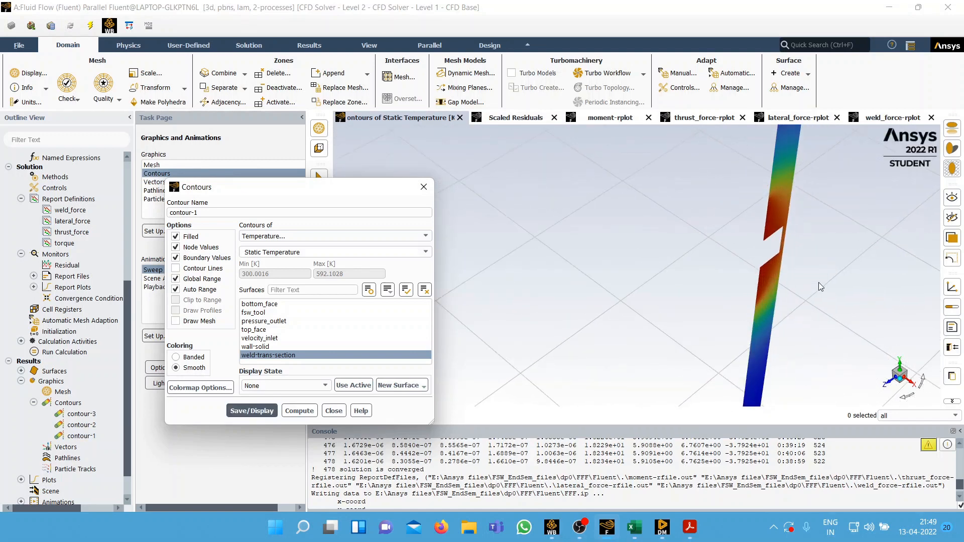
scroll(803, 202, up, 3)
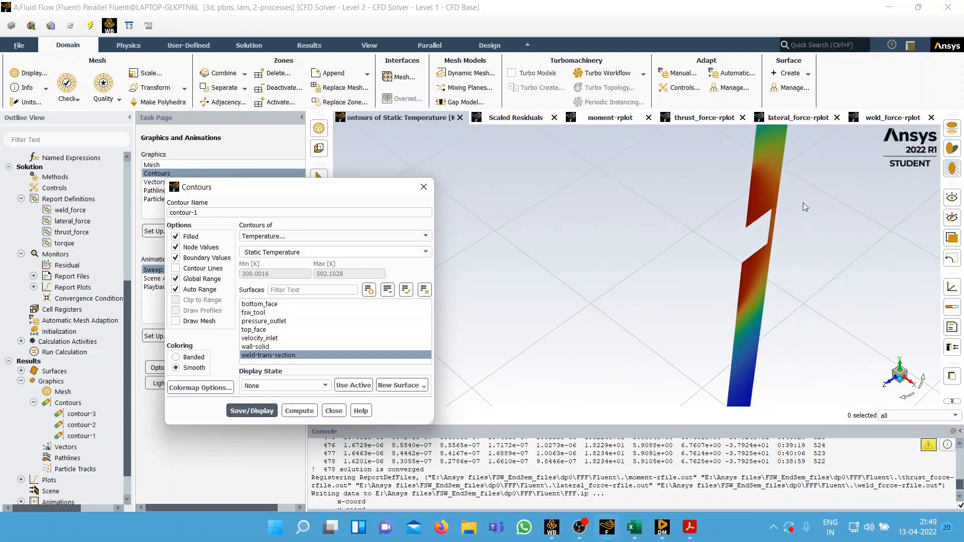
click(910, 385)
scroll(661, 281, up, 4)
scroll(622, 236, up, 3)
drag(284, 188, 113, 224)
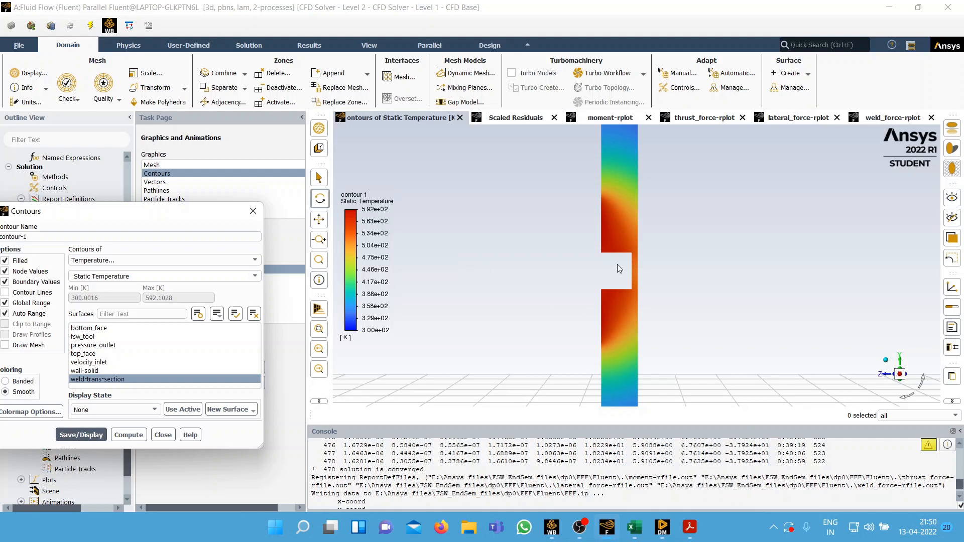
drag(621, 267, 611, 245)
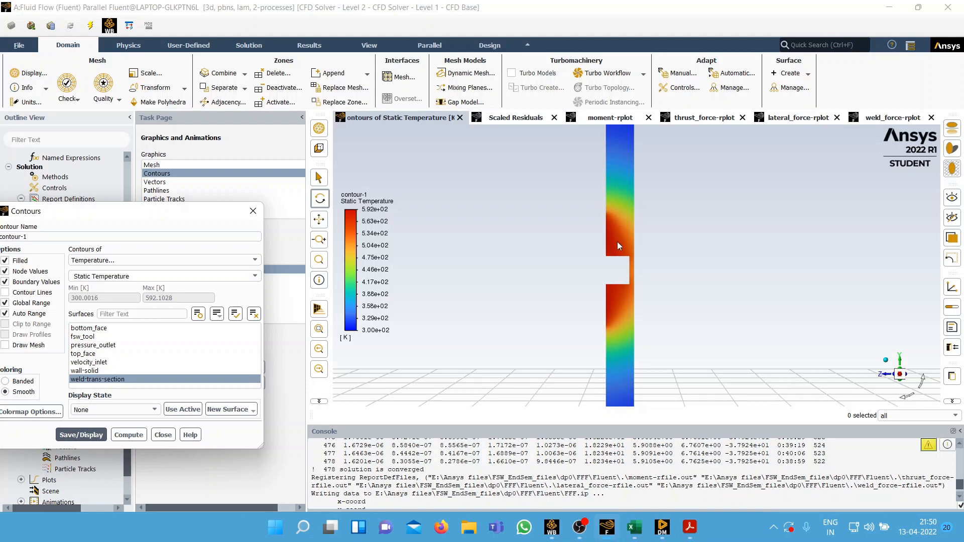
drag(618, 257, 617, 272)
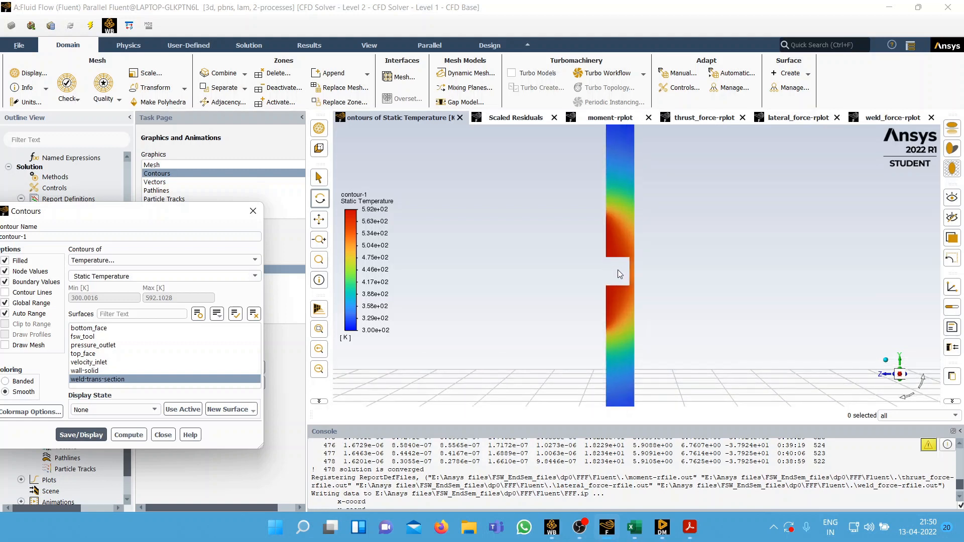
scroll(618, 273, up, 2)
scroll(618, 270, down, 2)
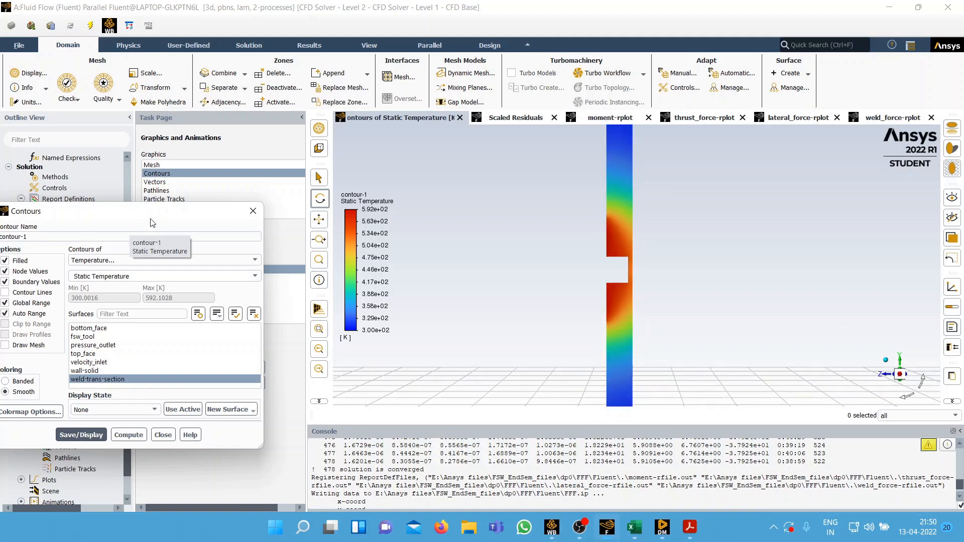
click(253, 210)
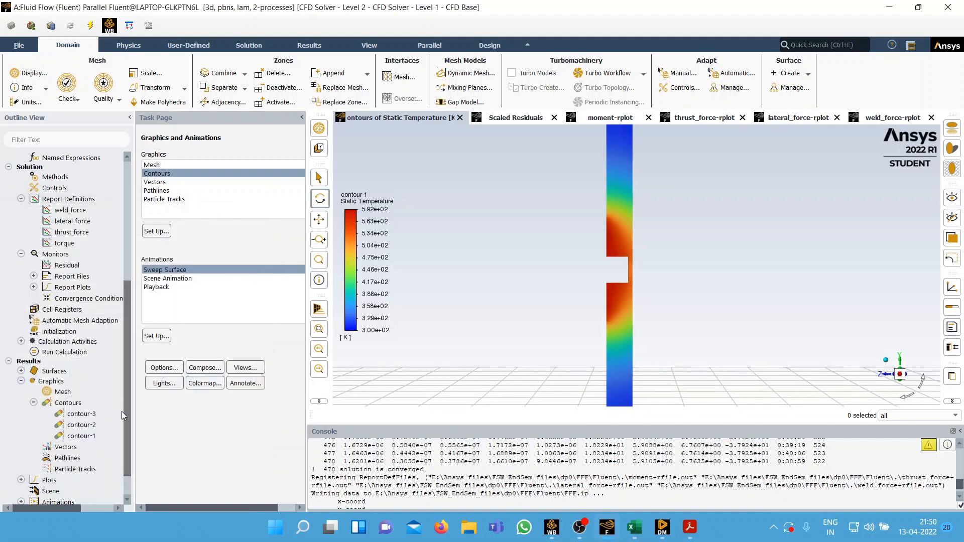
- Open contour-2 and display its filled static temperature contour on the fsw_tool and top_face surfaces
double_click(88, 431)
click(113, 354)
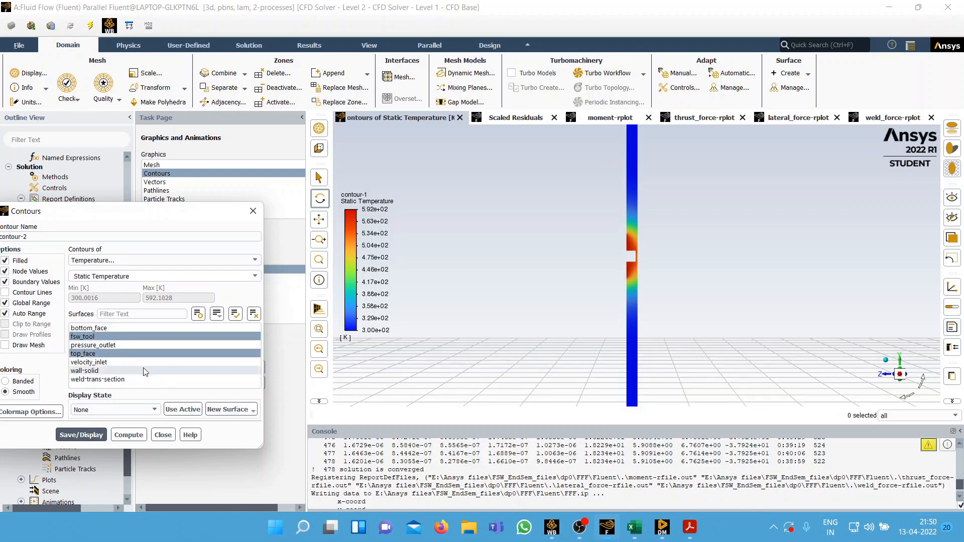
click(88, 339)
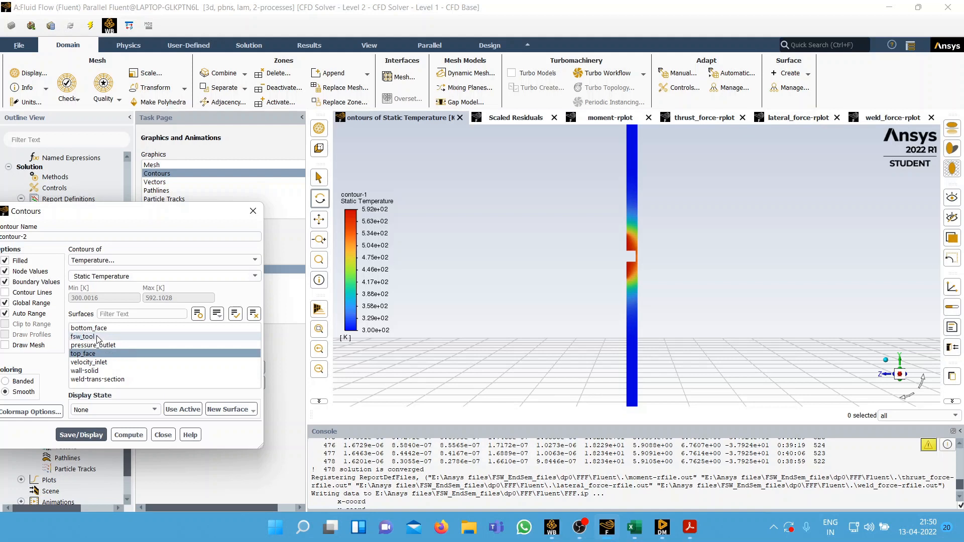
click(101, 337)
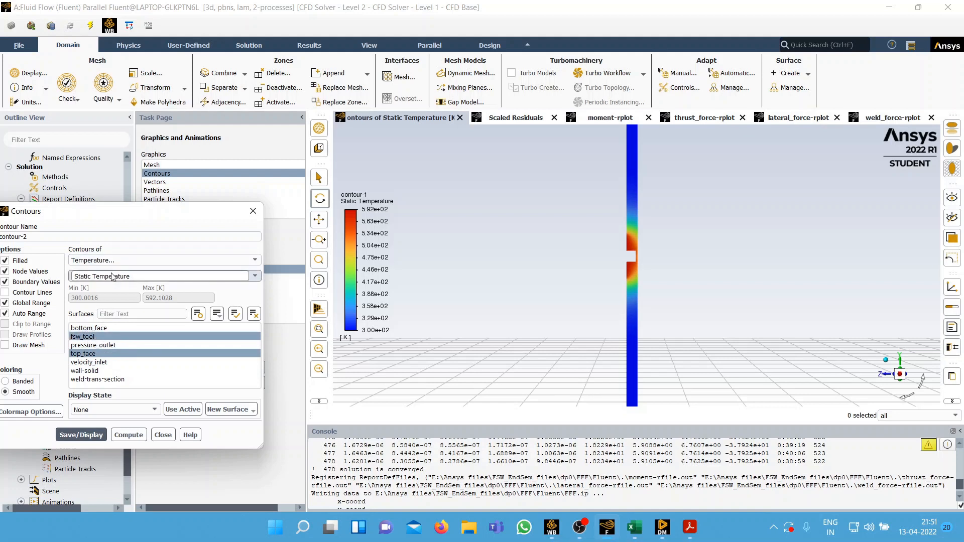
click(79, 434)
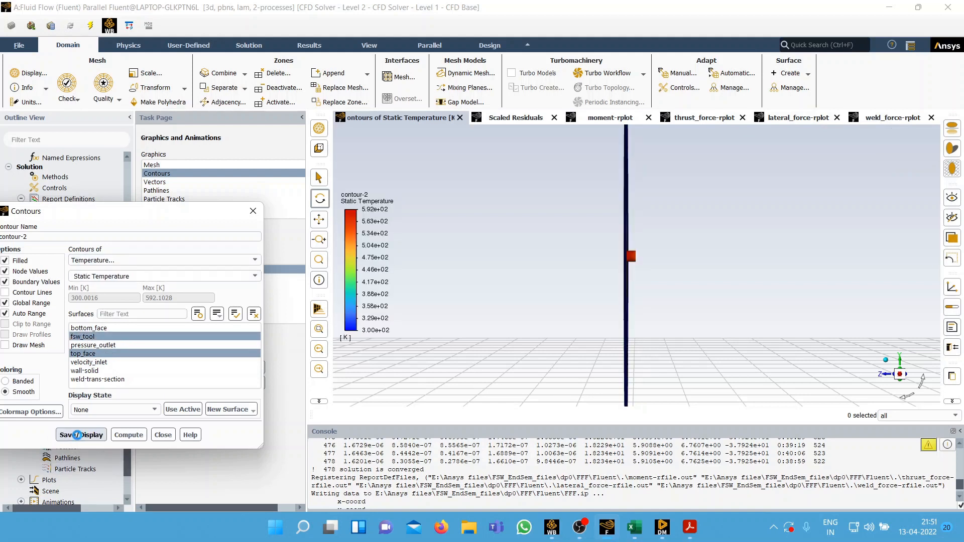
- Examine the static temperature field around the tool on the top face in a face-on view, then close the contour-2 settings
scroll(642, 241, up, 3)
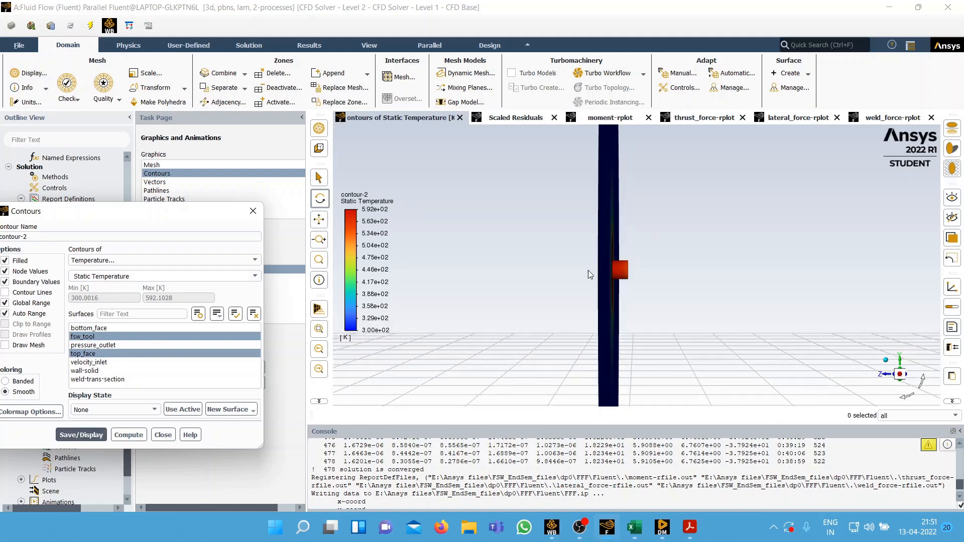
scroll(680, 287, up, 3)
scroll(668, 290, down, 4)
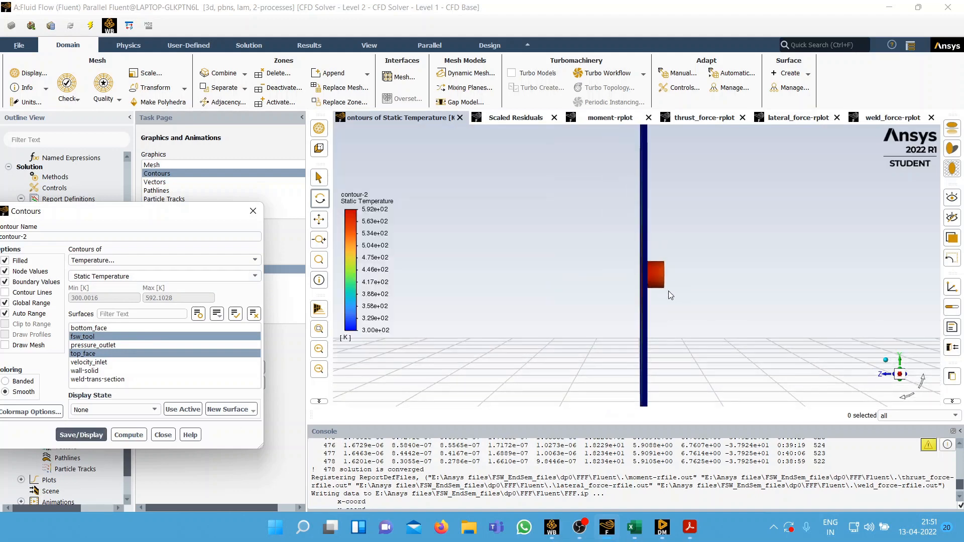
click(881, 378)
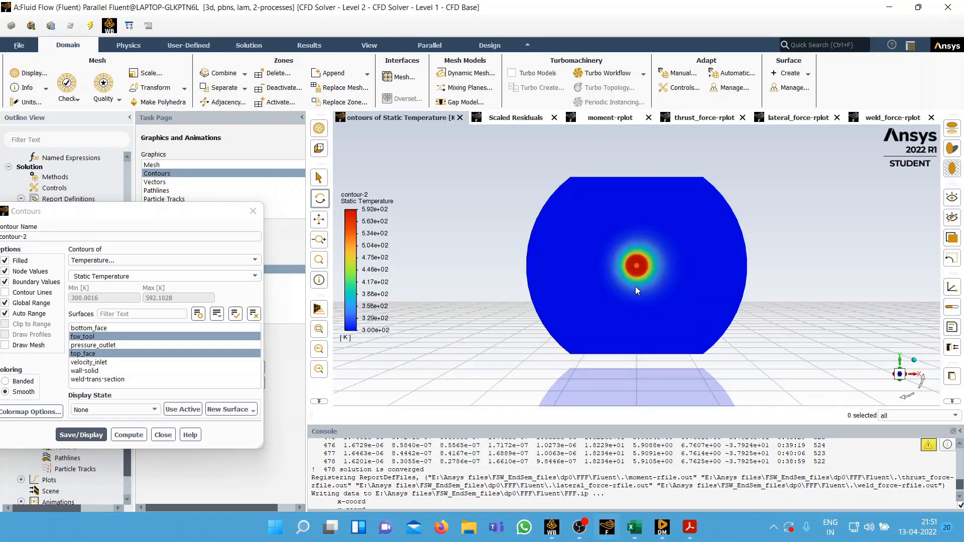
scroll(634, 280, up, 5)
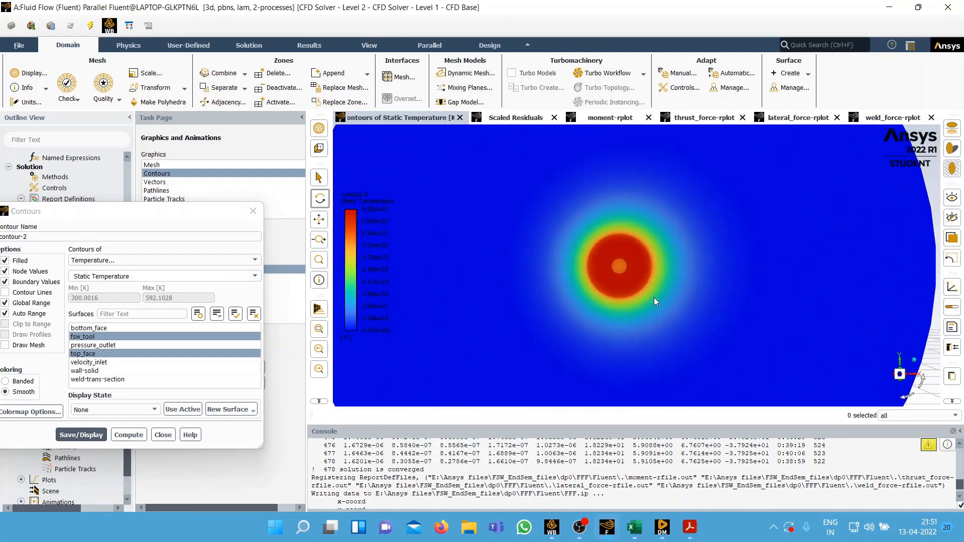
scroll(648, 309, up, 5)
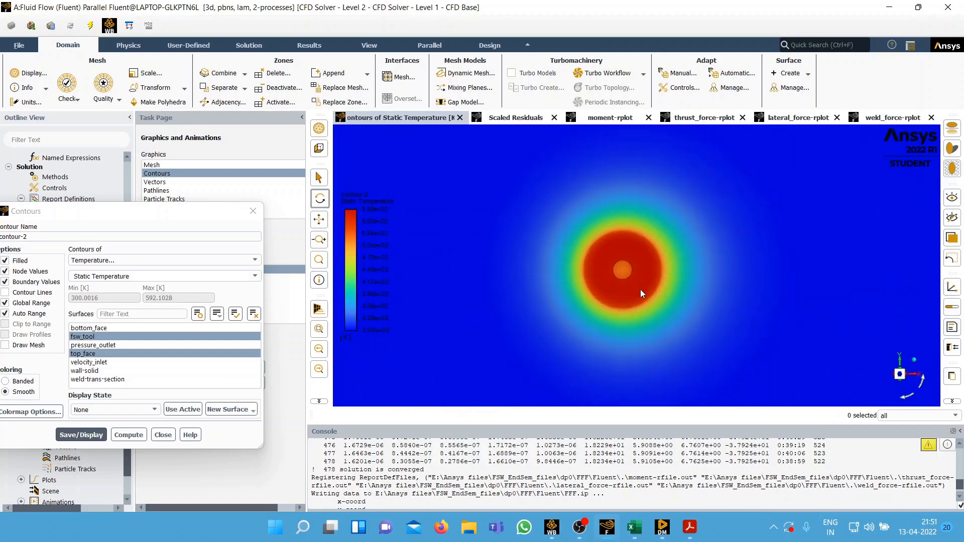
scroll(631, 280, up, 3)
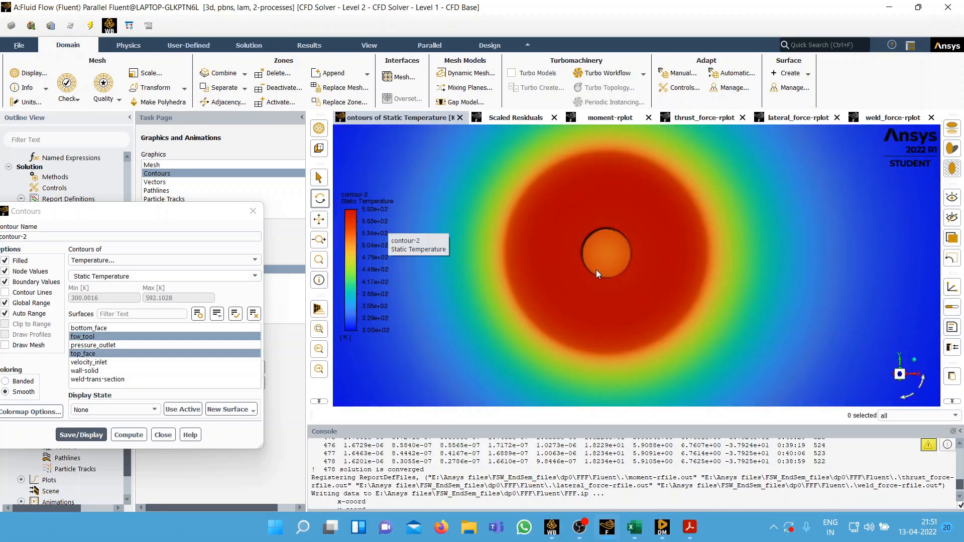
scroll(679, 266, up, 2)
scroll(677, 264, down, 2)
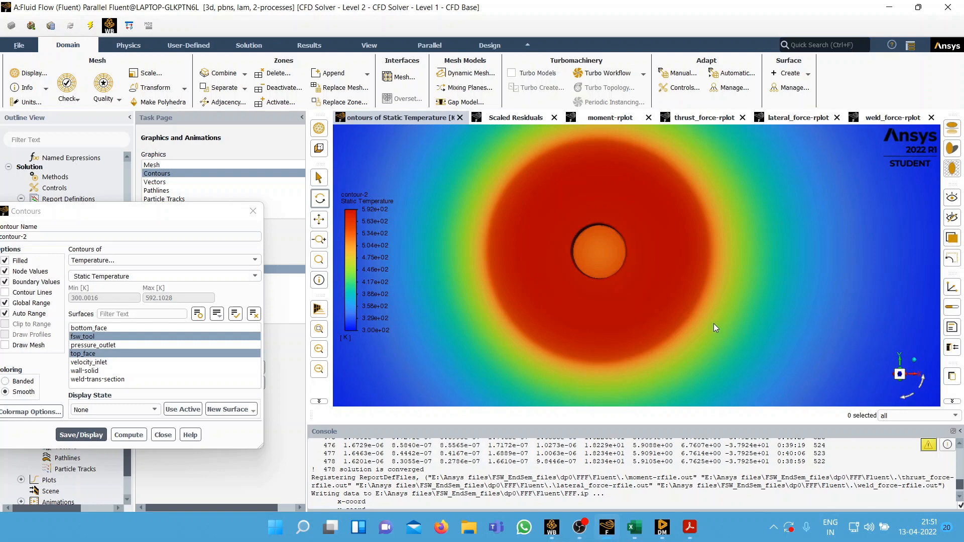
scroll(716, 328, up, 1)
scroll(716, 327, down, 3)
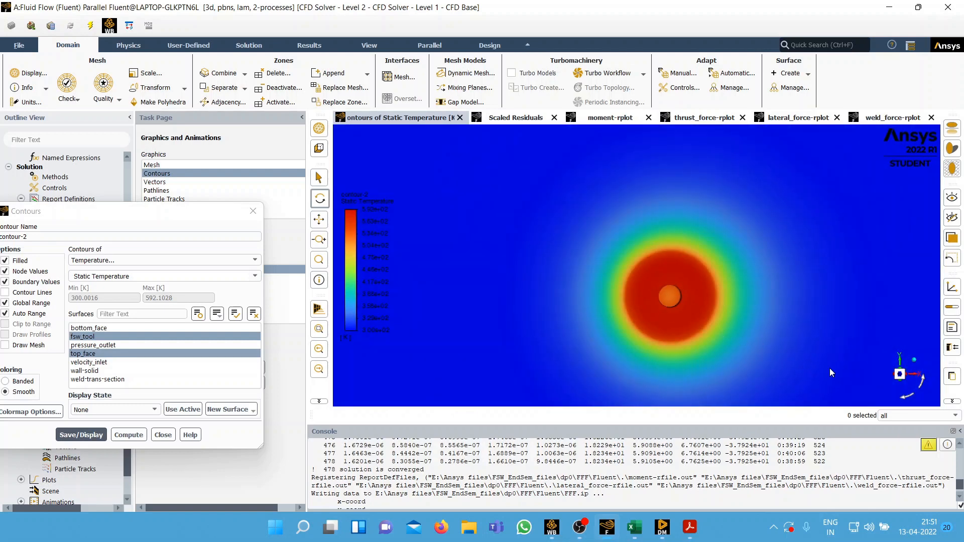
scroll(830, 369, down, 3)
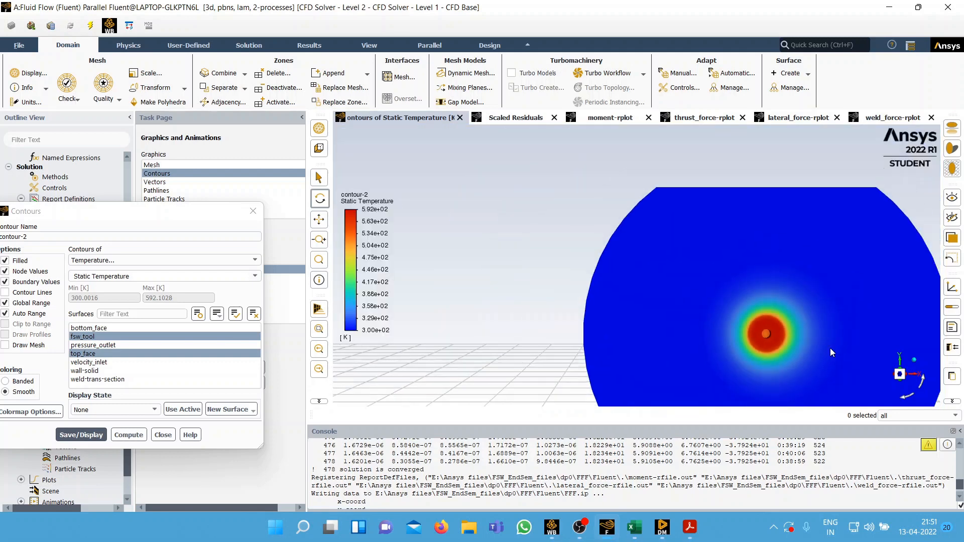
scroll(844, 379, up, 4)
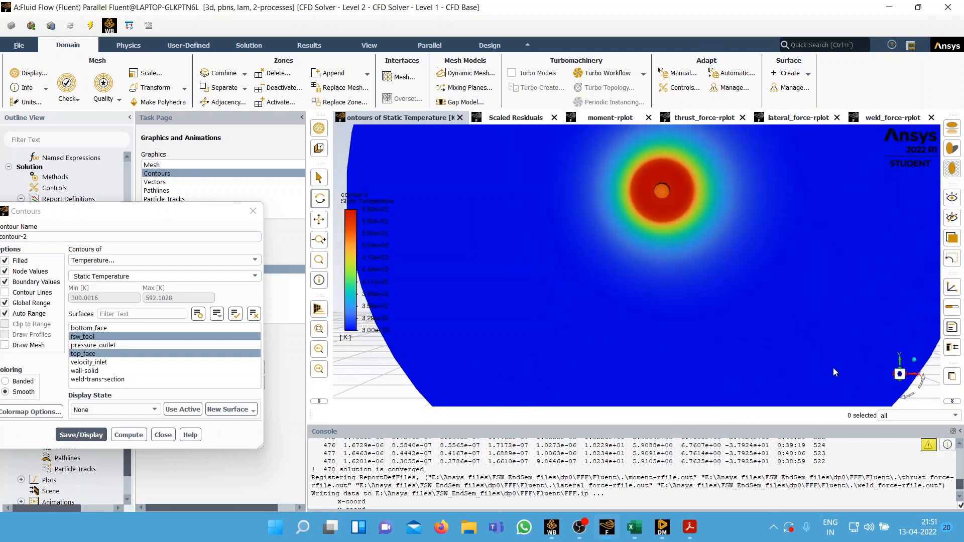
click(253, 211)
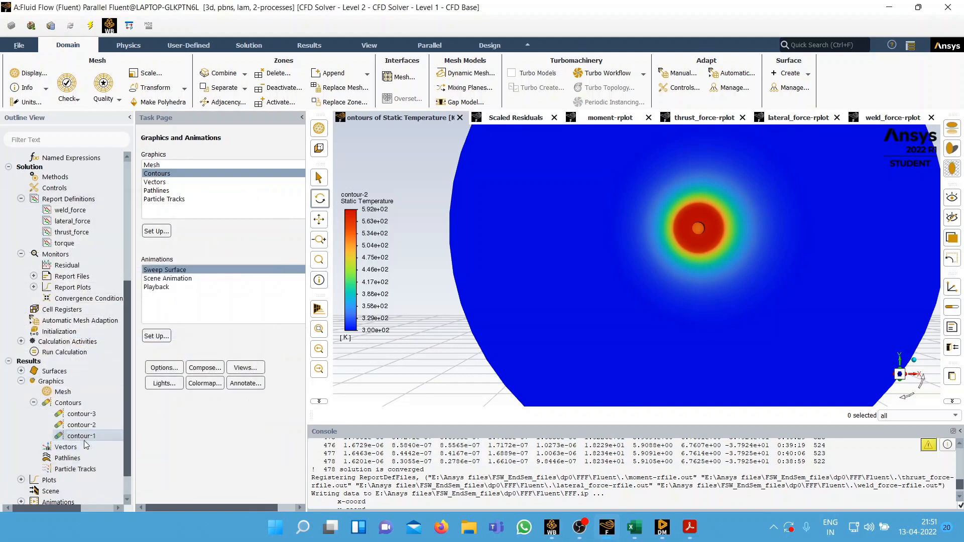
- Open contour-3 and display its filled molecular viscosity contour on the weld-trans-section surface
double_click(83, 438)
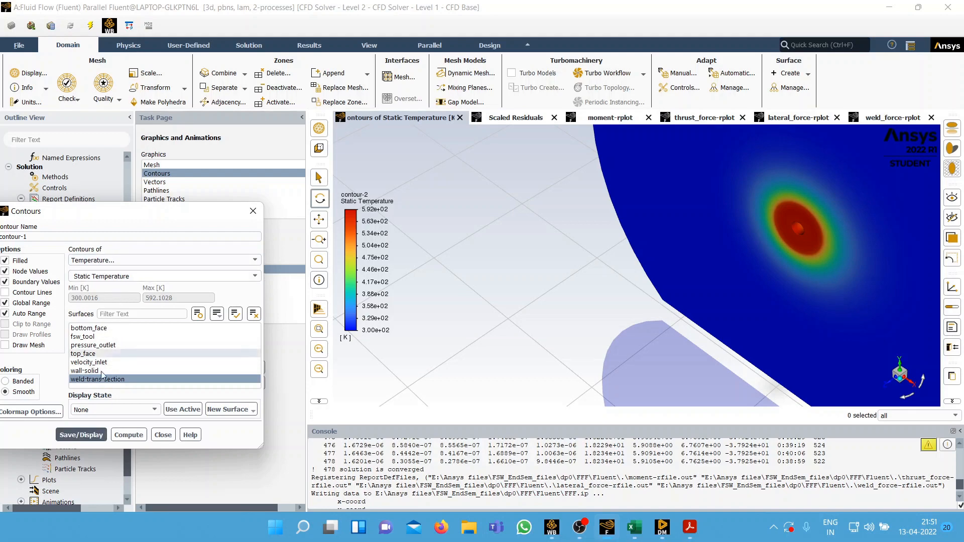
click(156, 433)
double_click(80, 413)
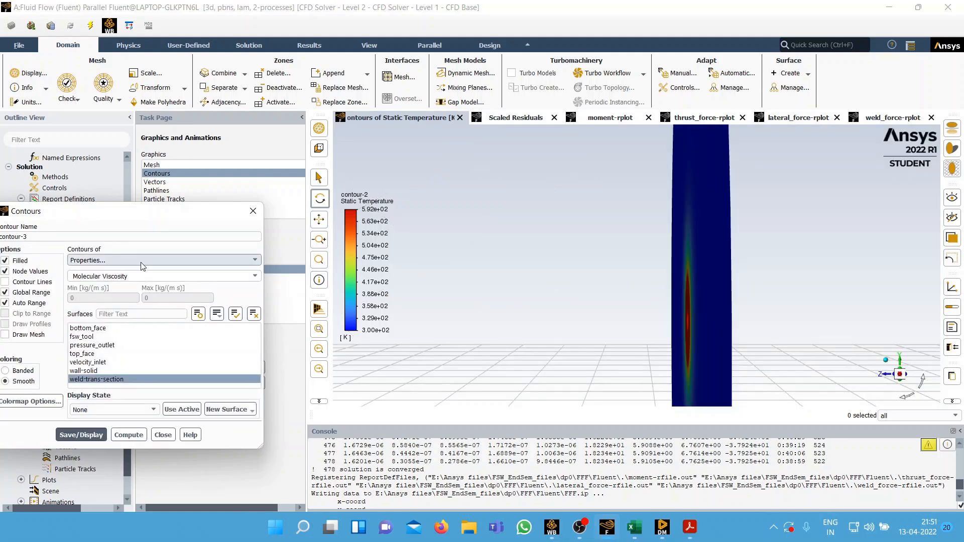
click(143, 260)
click(134, 303)
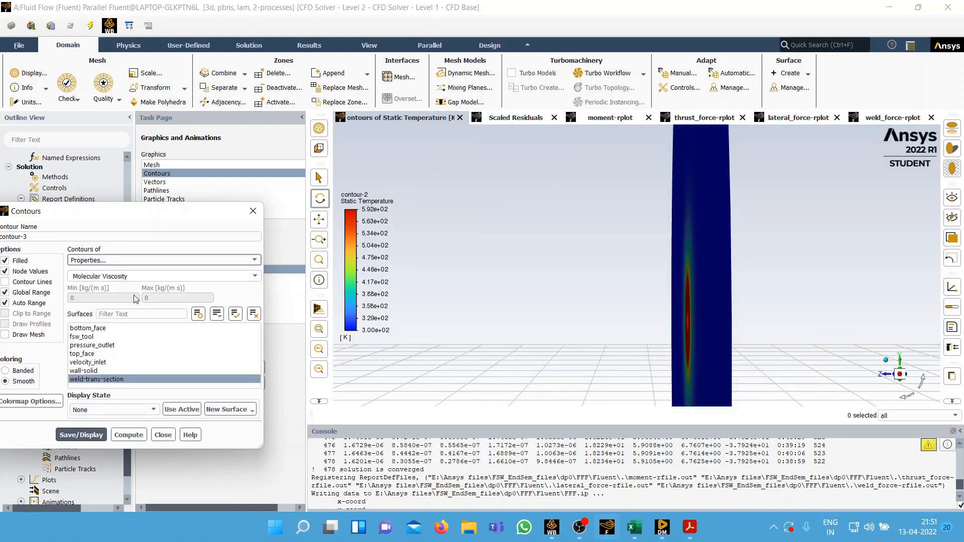
click(81, 435)
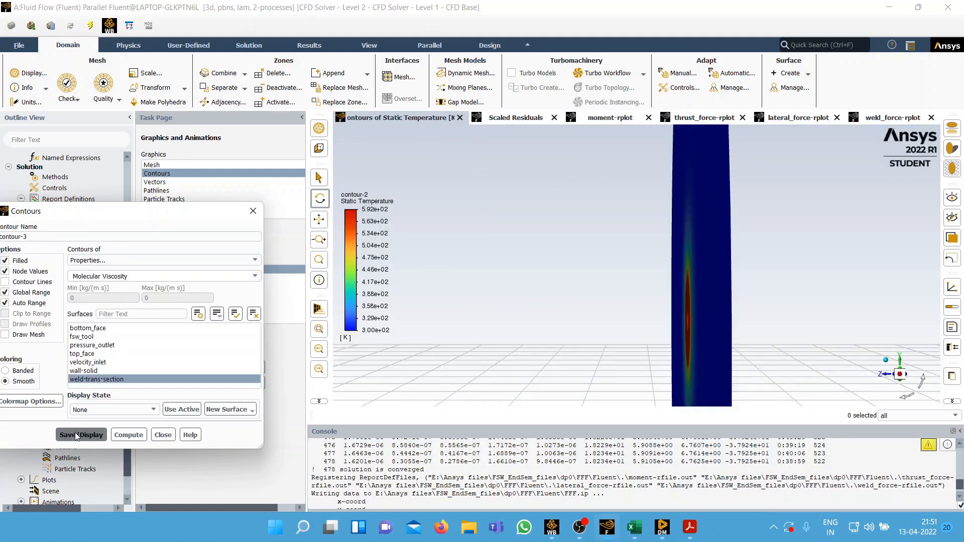
- Examine the molecular viscosity distribution around the tool shoulder and pin cavity on the weld cross-section
scroll(712, 331, up, 5)
scroll(730, 318, up, 2)
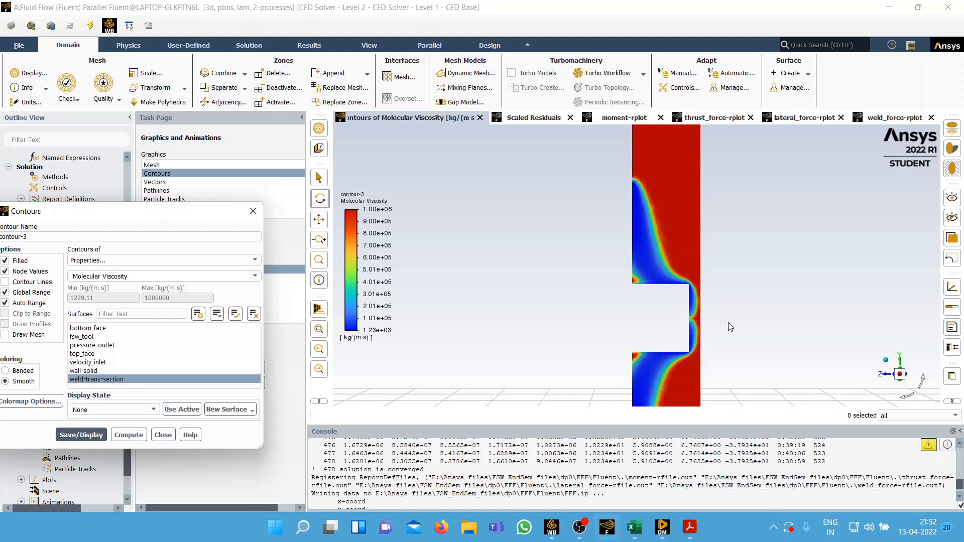
scroll(552, 292, down, 2)
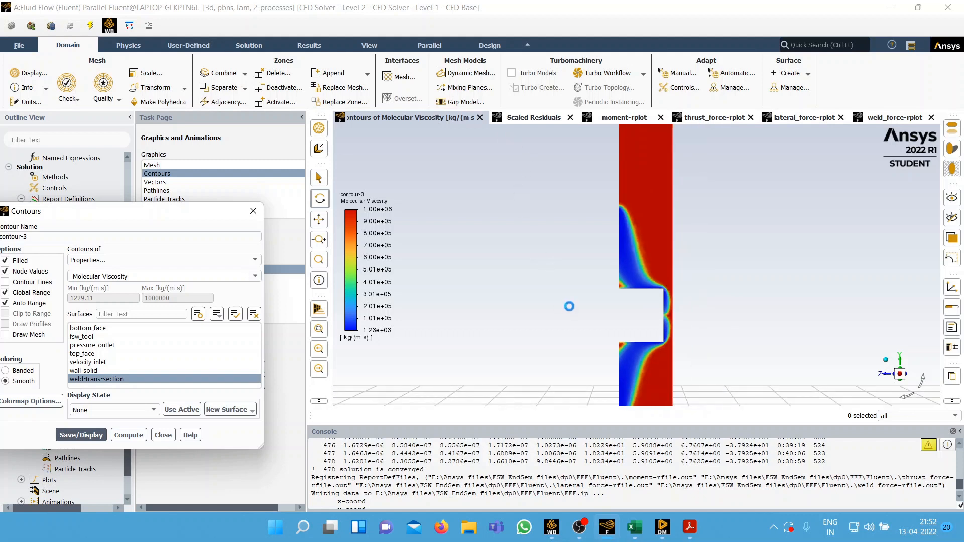
scroll(604, 332, up, 2)
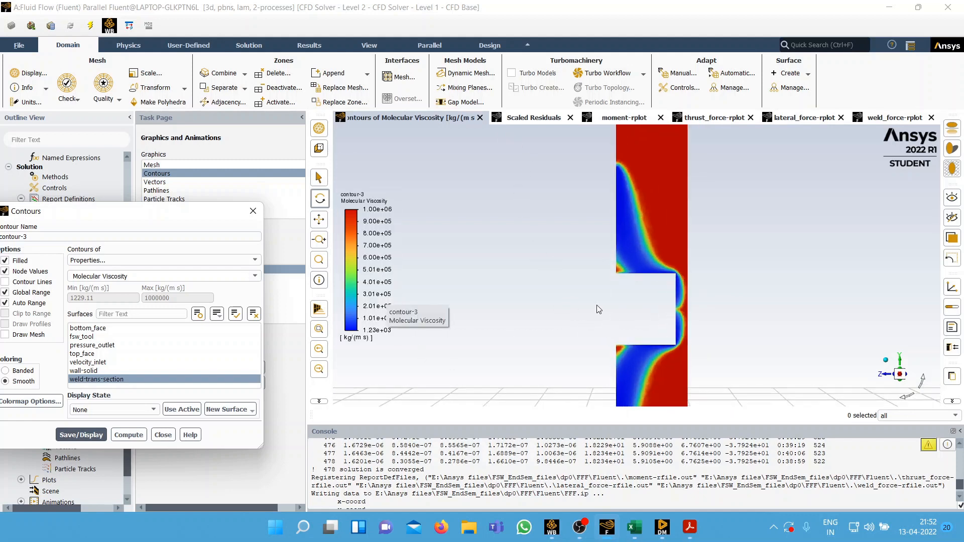
scroll(617, 296, up, 1)
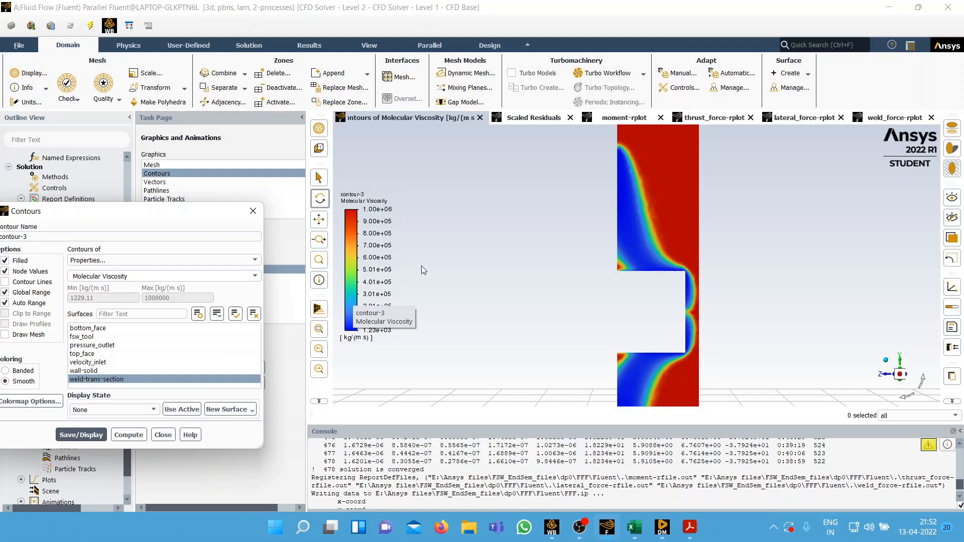
scroll(642, 307, down, 3)
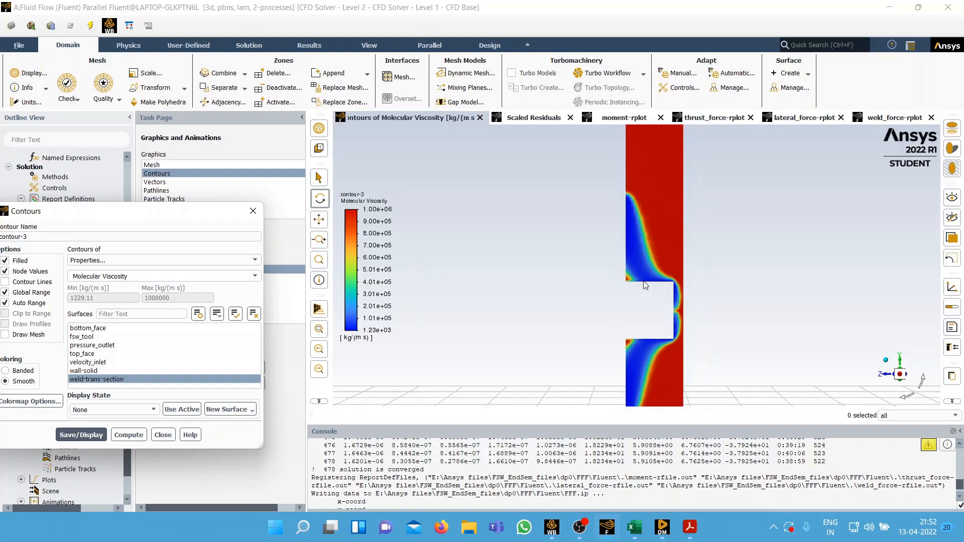
scroll(644, 285, up, 4)
scroll(674, 179, down, 2)
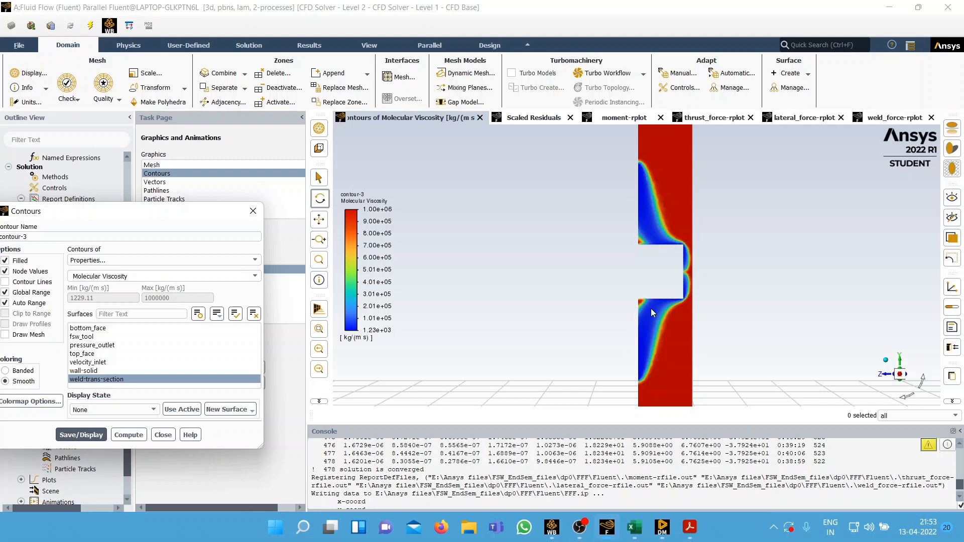
- Close the contour-3 settings and bring up the Scaled Residuals plot
click(162, 435)
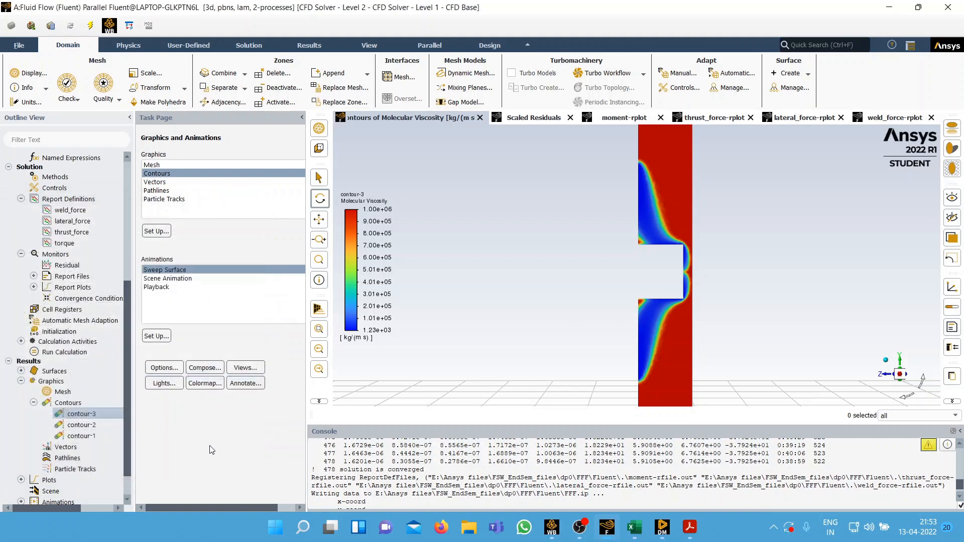
scroll(610, 277, down, 2)
scroll(636, 257, down, 1)
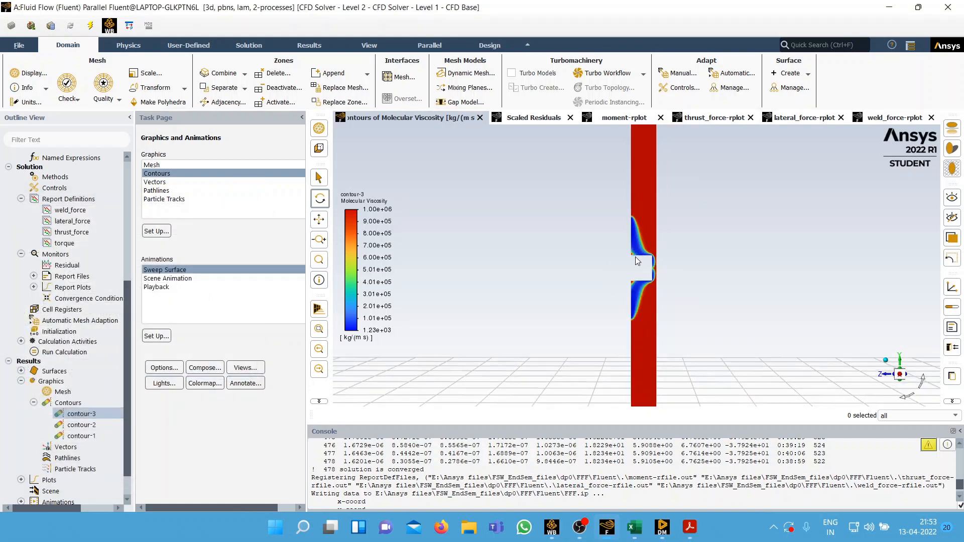
click(532, 117)
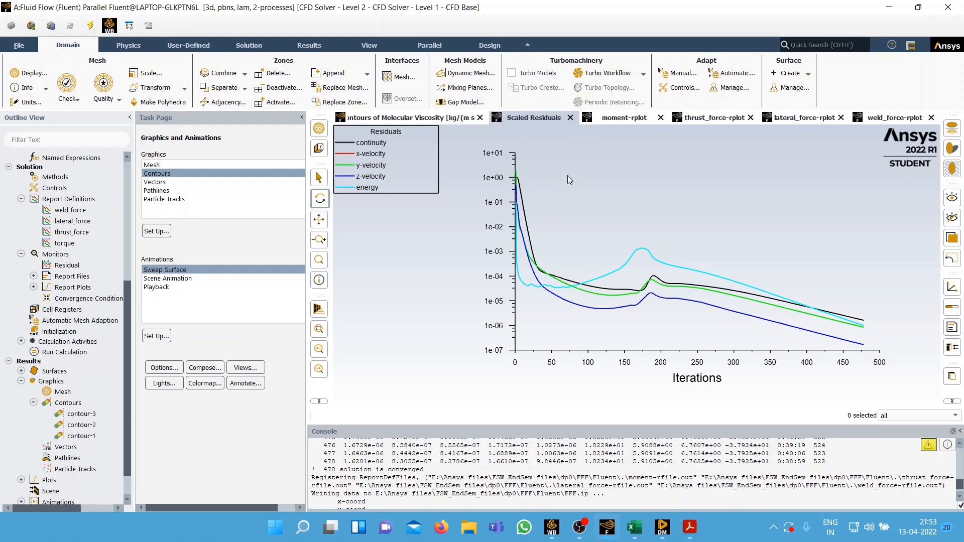
- Review the moment, thrust force, lateral force and weld force report plots against the final iteration values in the console
click(617, 120)
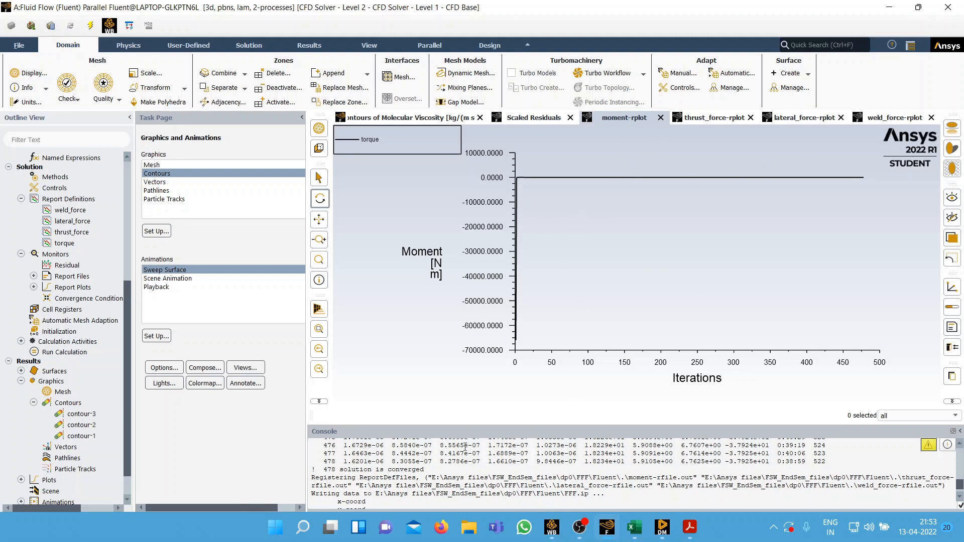
scroll(619, 475, up, 2)
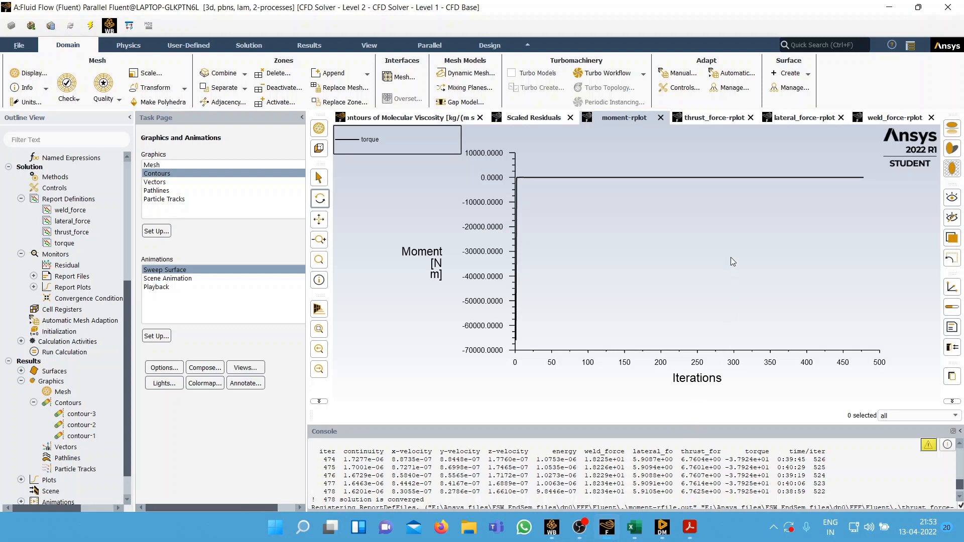
click(705, 118)
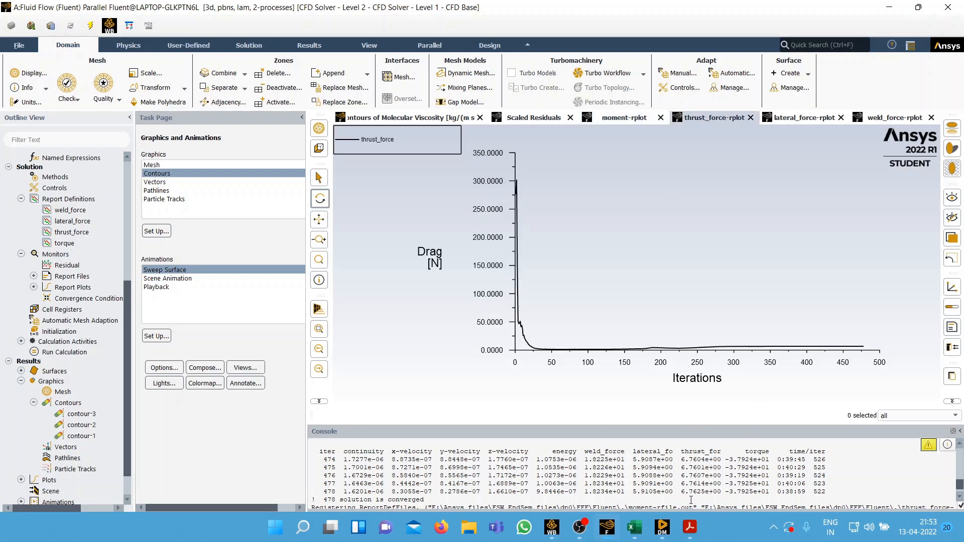
click(796, 120)
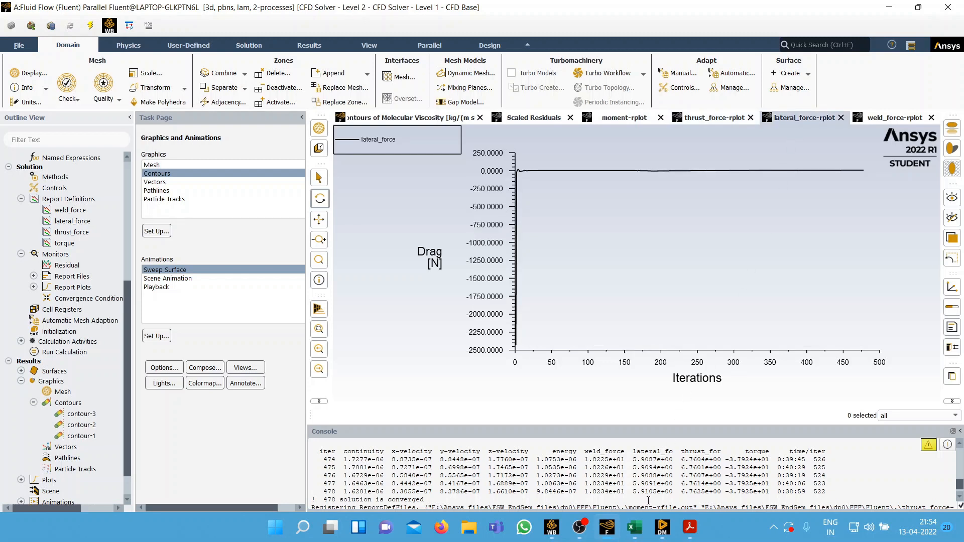
click(884, 122)
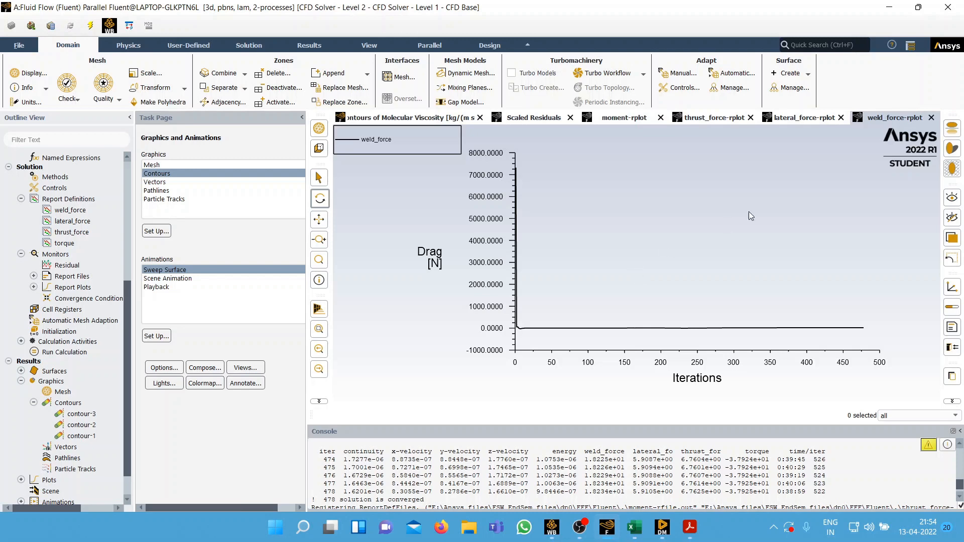
- Minimize the open Fluent, Acrobat Reader and DesignModeler windows and switch to the results workbook in Excel
click(889, 7)
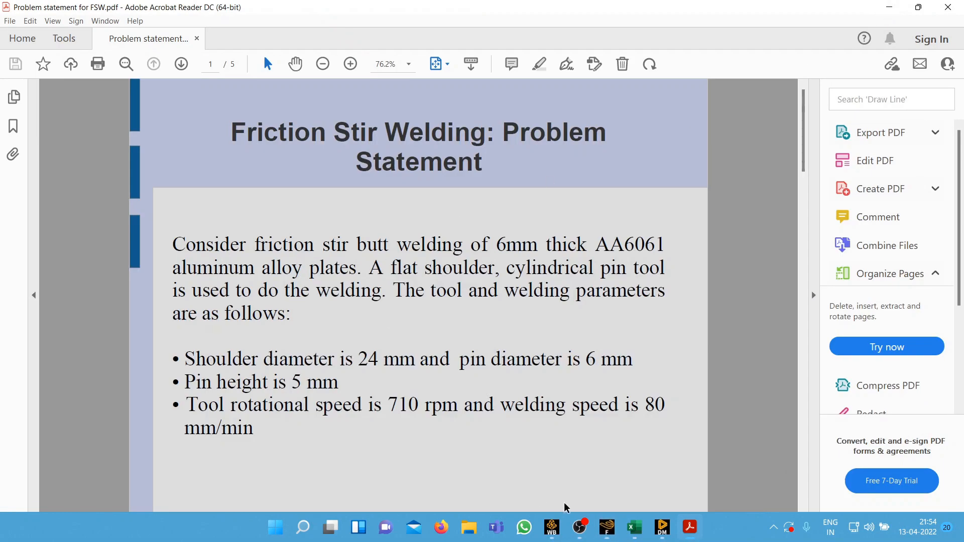
click(889, 7)
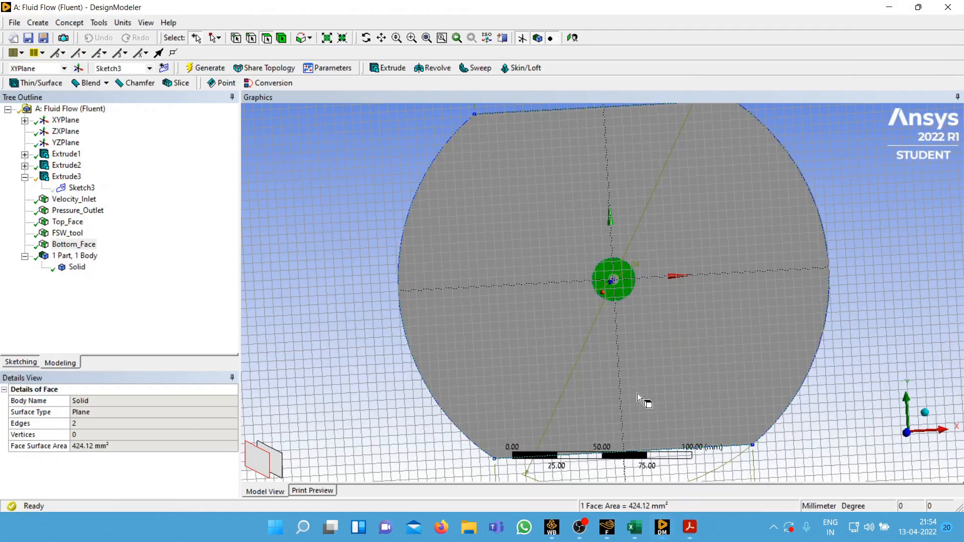
click(889, 7)
click(889, 7)
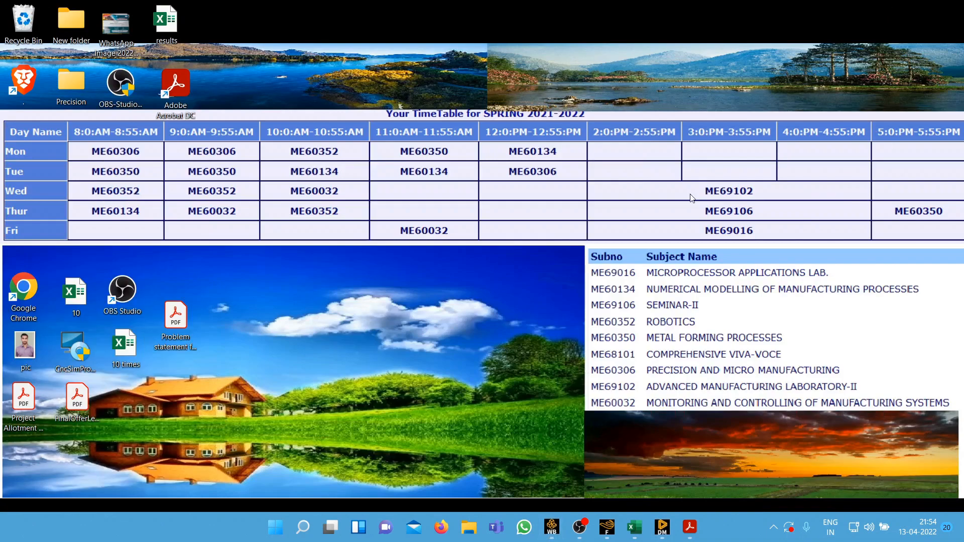
mouse_move(682, 532)
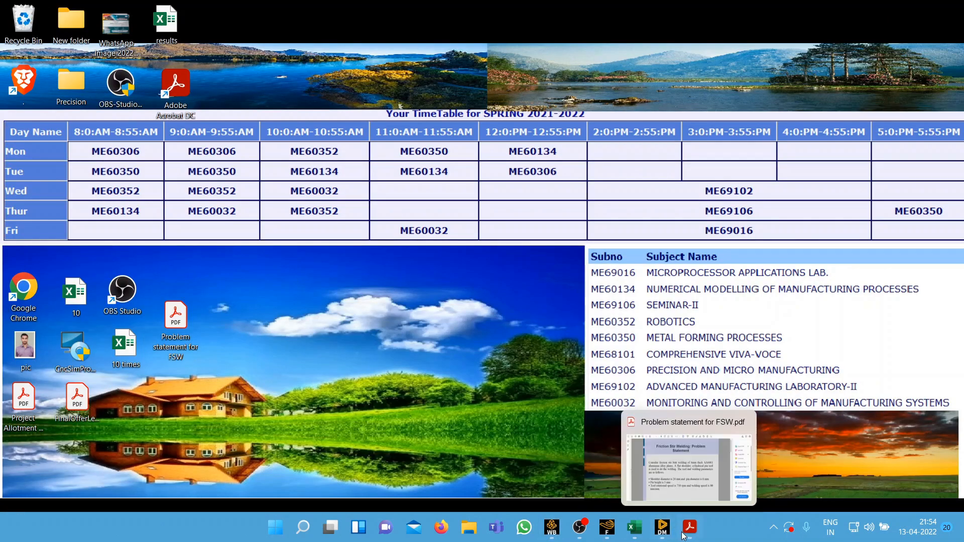
click(634, 527)
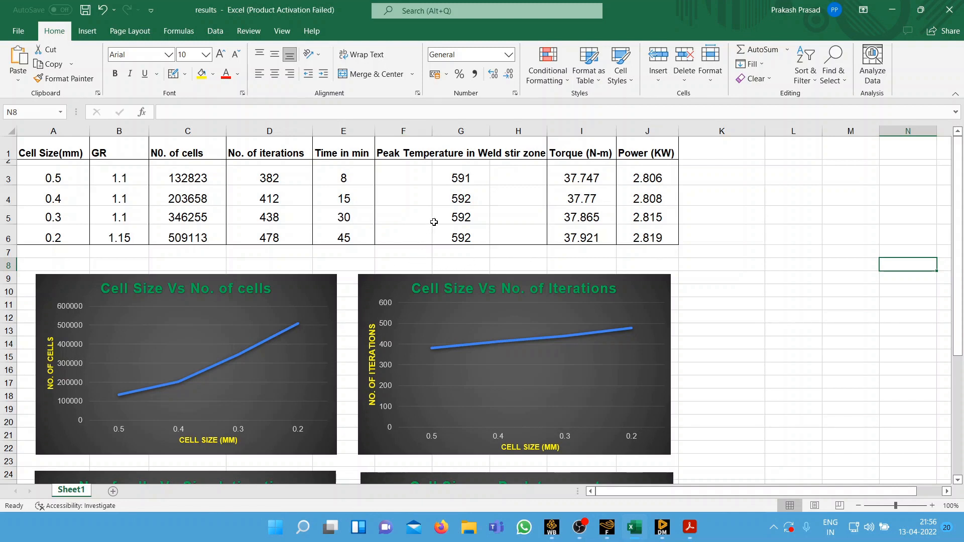
- Examine the mesh study table by cell size and the Cell Size Vs No. of cells chart
click(494, 200)
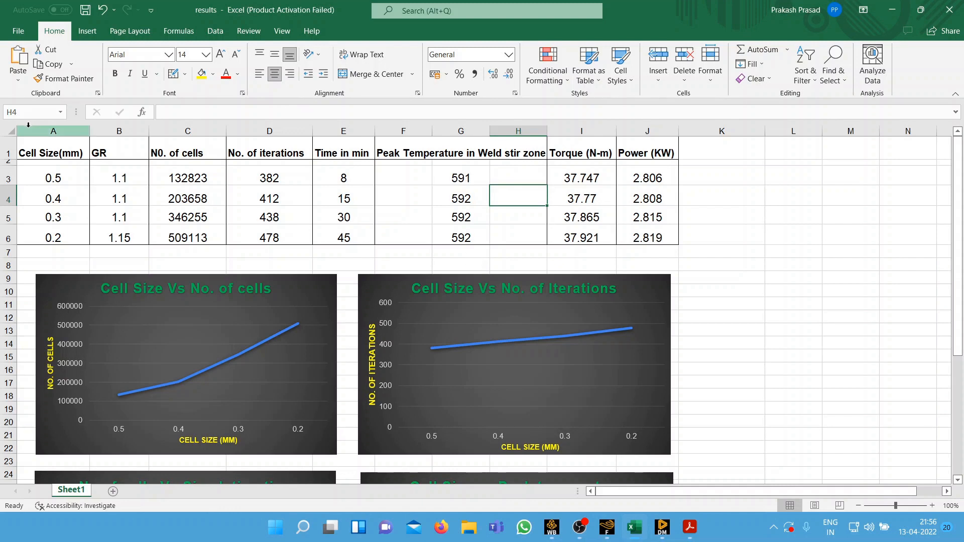
click(492, 173)
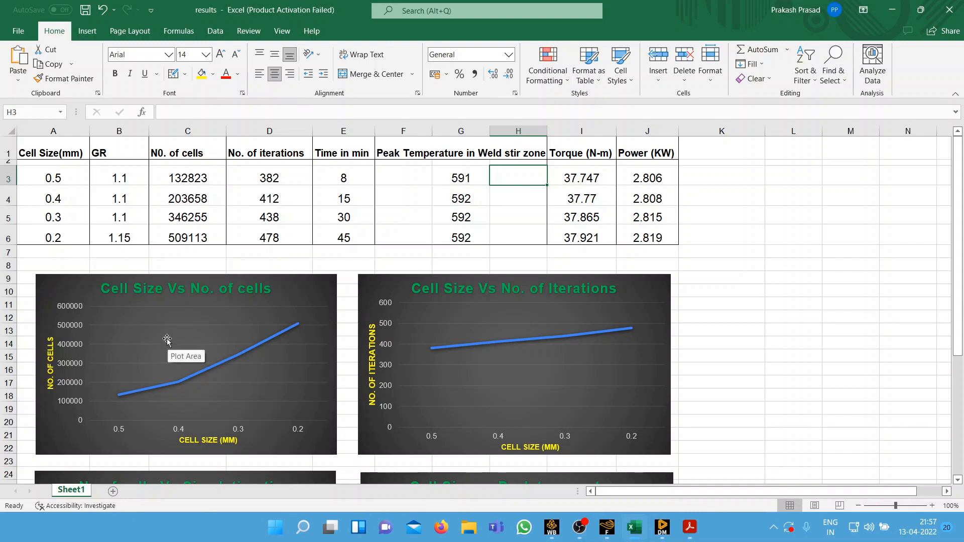
scroll(167, 319, down, 1)
scroll(166, 327, up, 1)
click(171, 312)
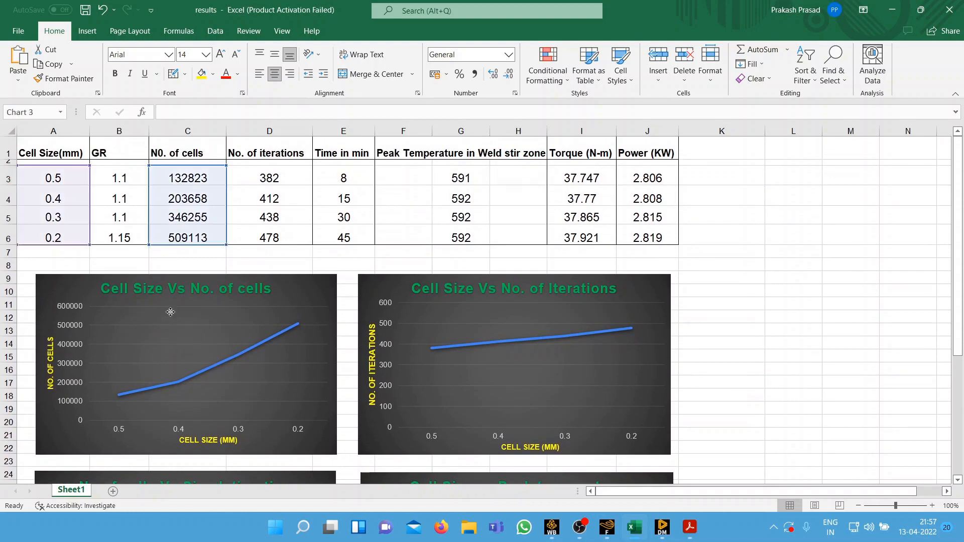
scroll(128, 302, down, 1)
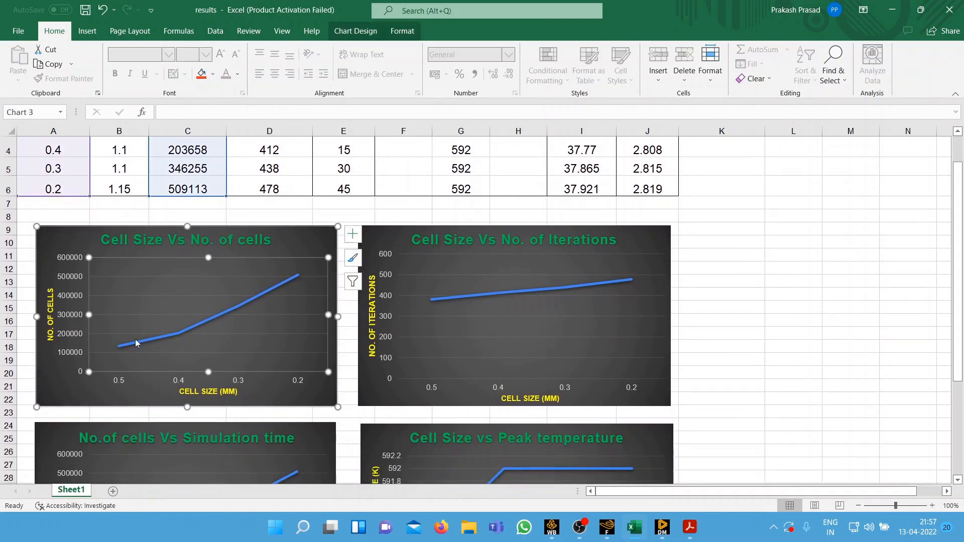
click(852, 351)
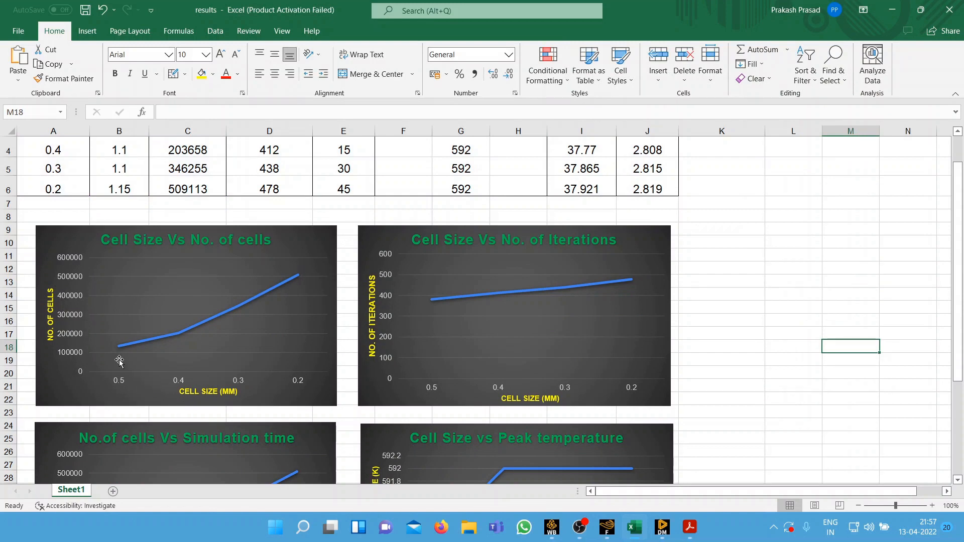
- Compare the table's iterations, time and peak temperature columns with the iterations, simulation time and peak temperature charts
scroll(120, 363, up, 1)
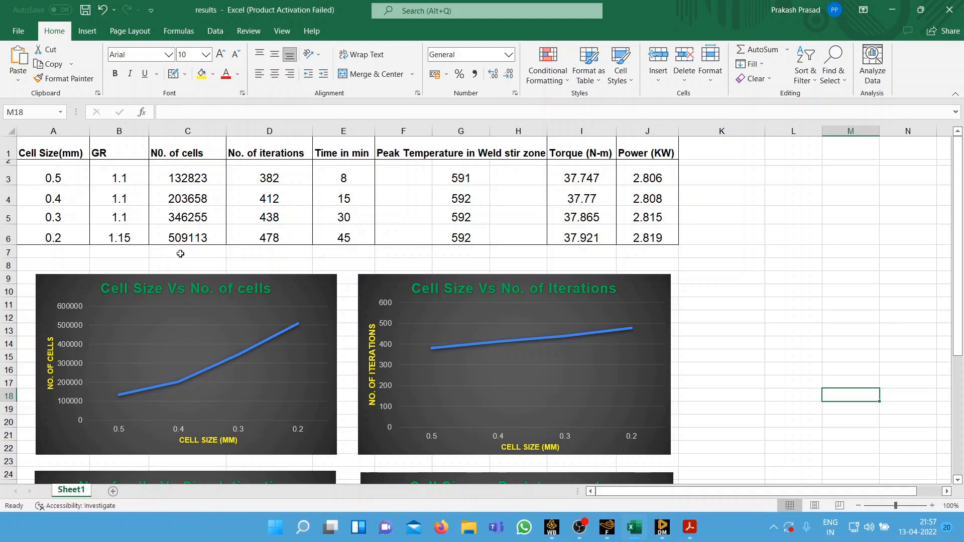
scroll(183, 254, down, 2)
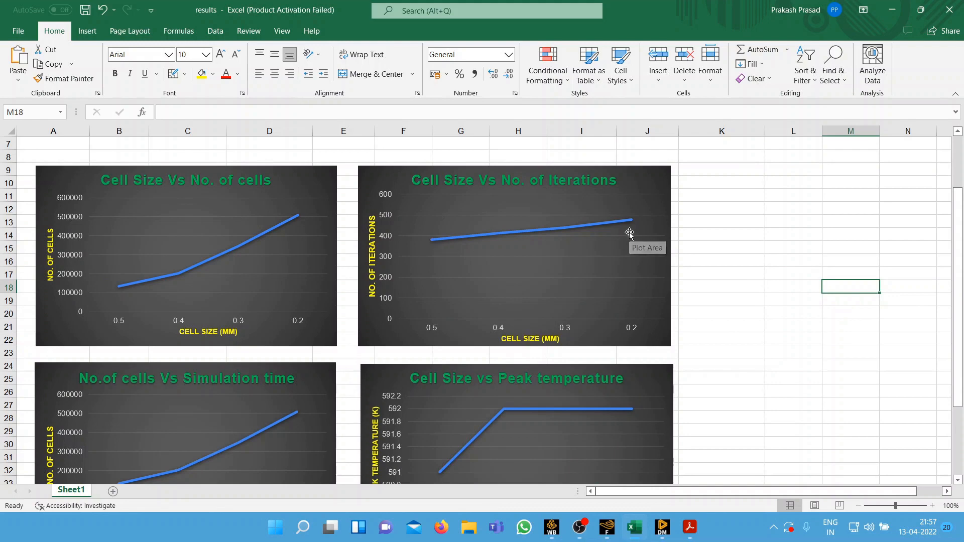
scroll(610, 263, up, 2)
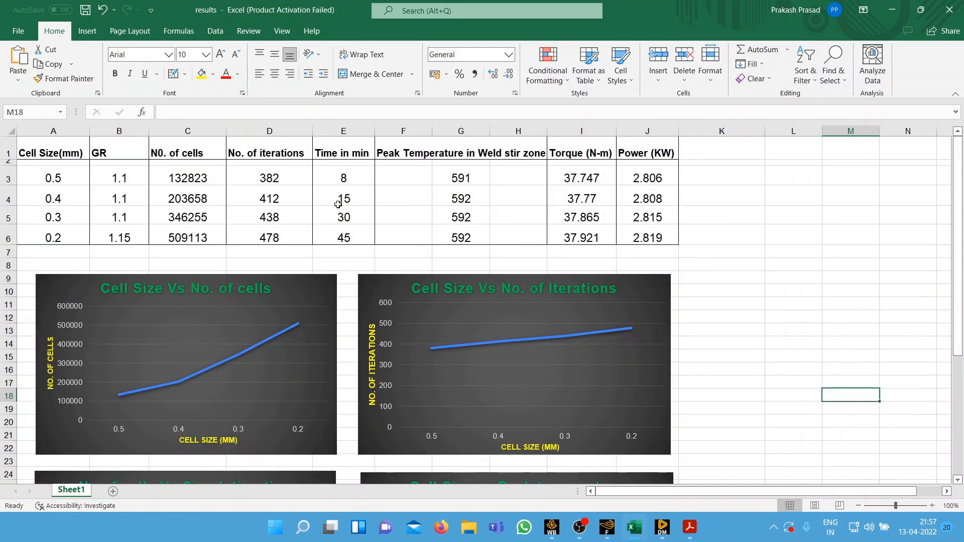
scroll(410, 306, down, 3)
scroll(412, 308, down, 2)
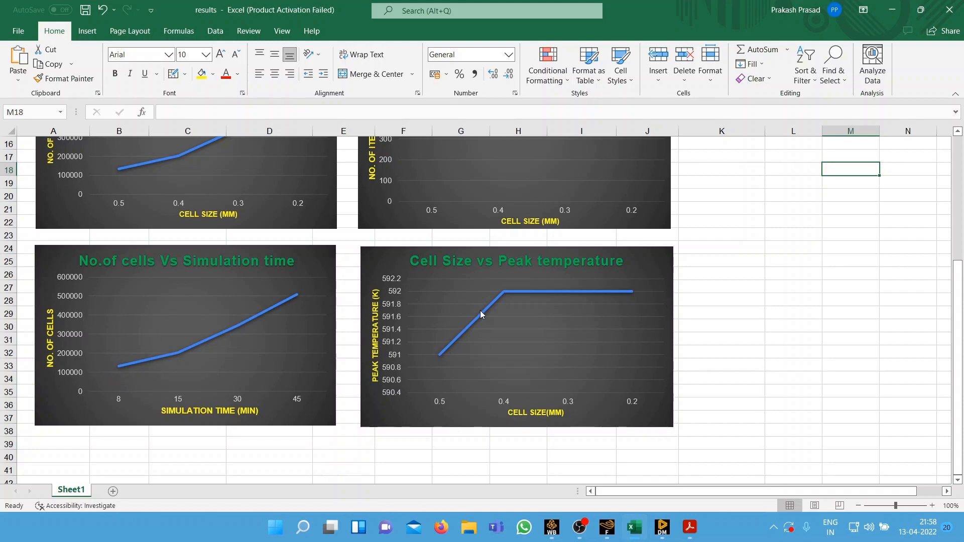
scroll(503, 306, up, 2)
scroll(502, 307, down, 2)
scroll(535, 361, up, 5)
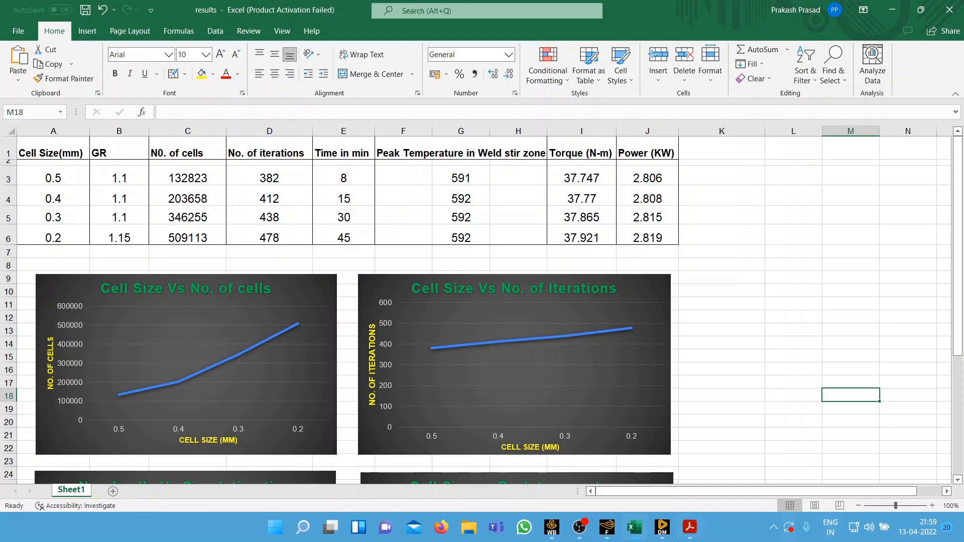
- Switch to Acrobat Reader and bring up Problem statement for FSW.pdf
mouse_move(689, 527)
click(688, 478)
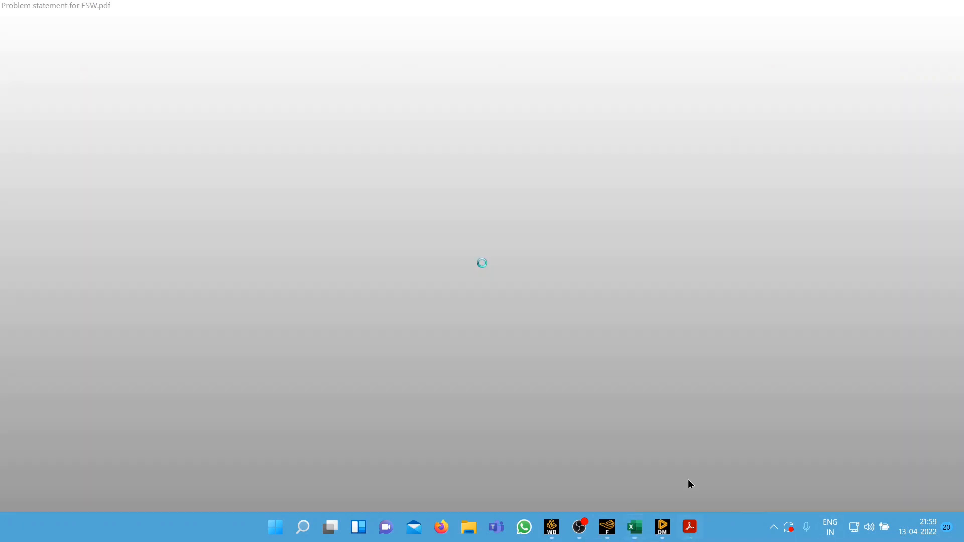
mouse_move(585, 531)
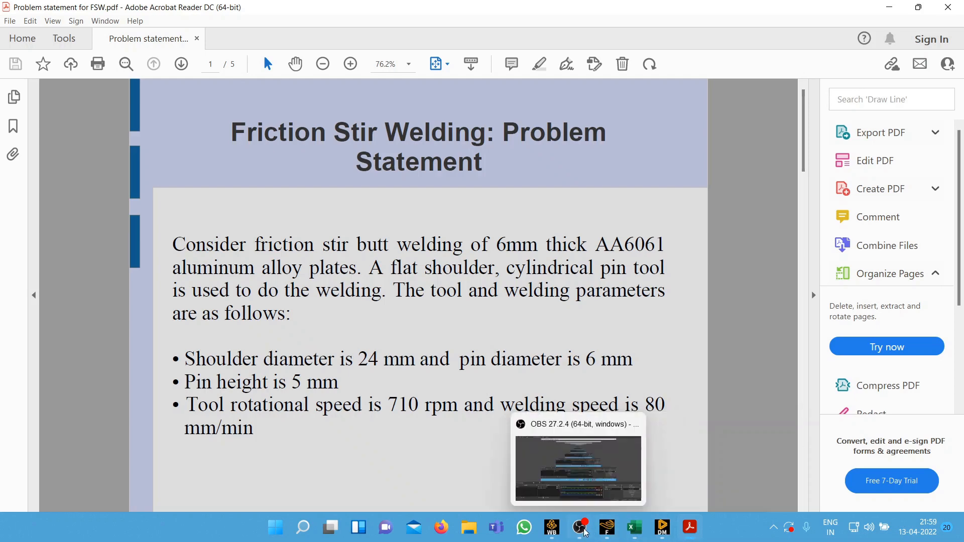